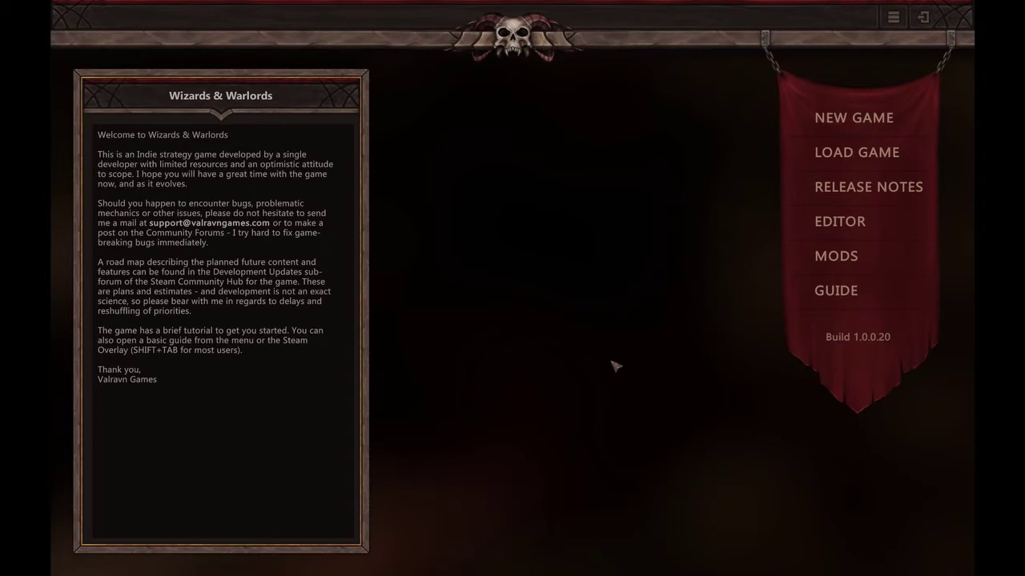
# Step: Open the map editor and look over the blank ocean map, its size settings and the terrain palette
pyautogui.click(838, 232)
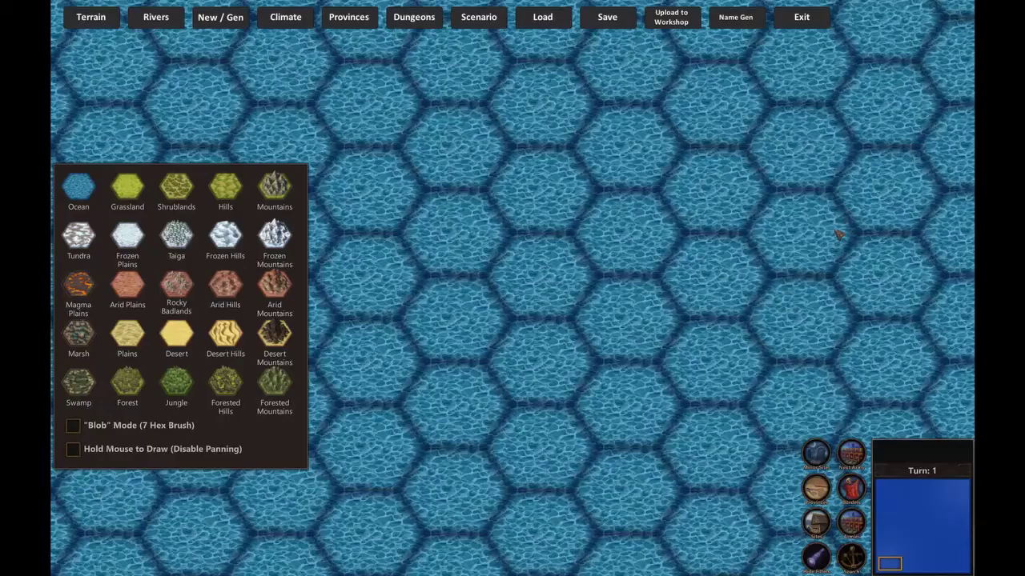
pyautogui.scroll(-5, 582, 327)
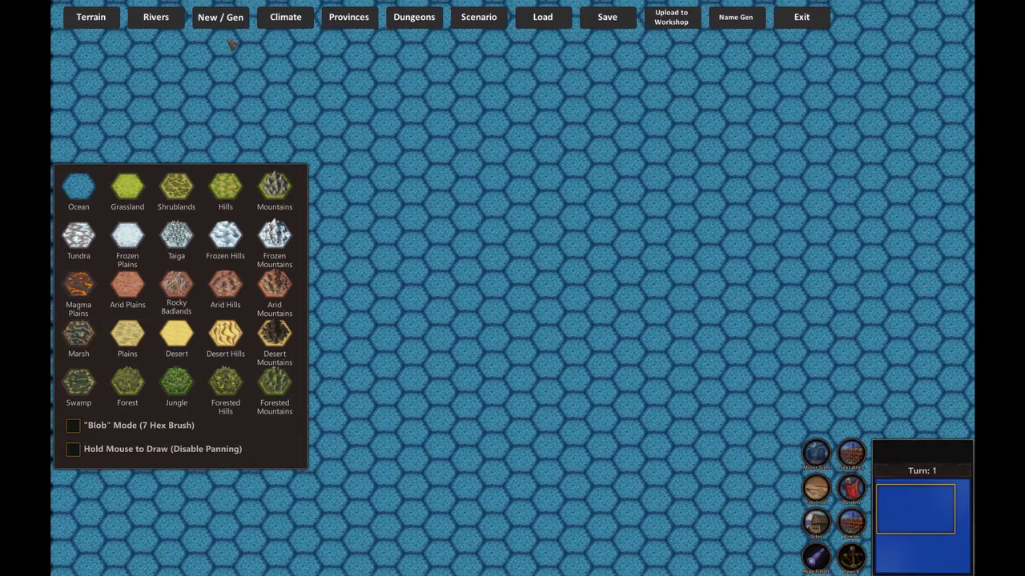
pyautogui.click(220, 17)
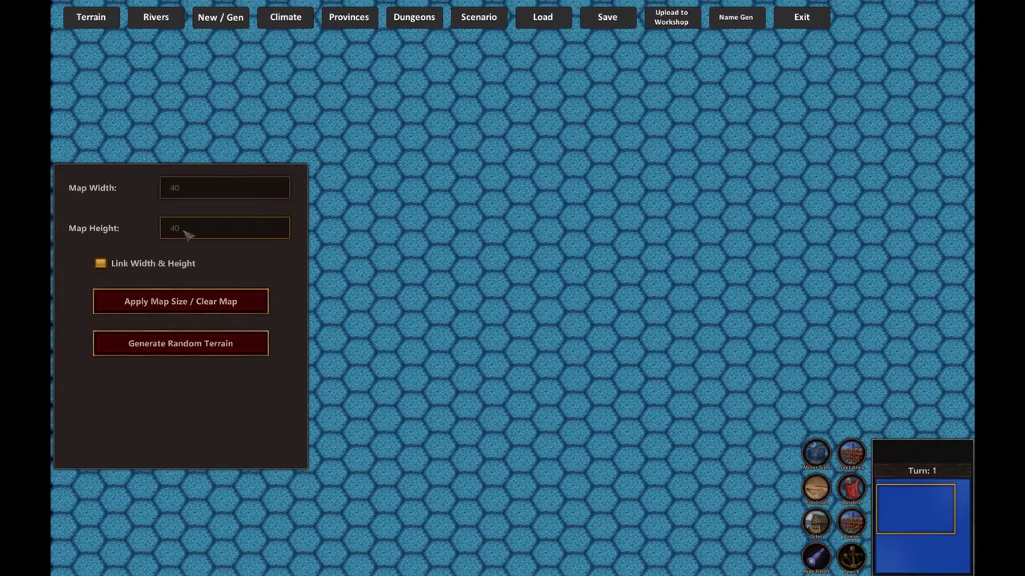
pyautogui.click(91, 17)
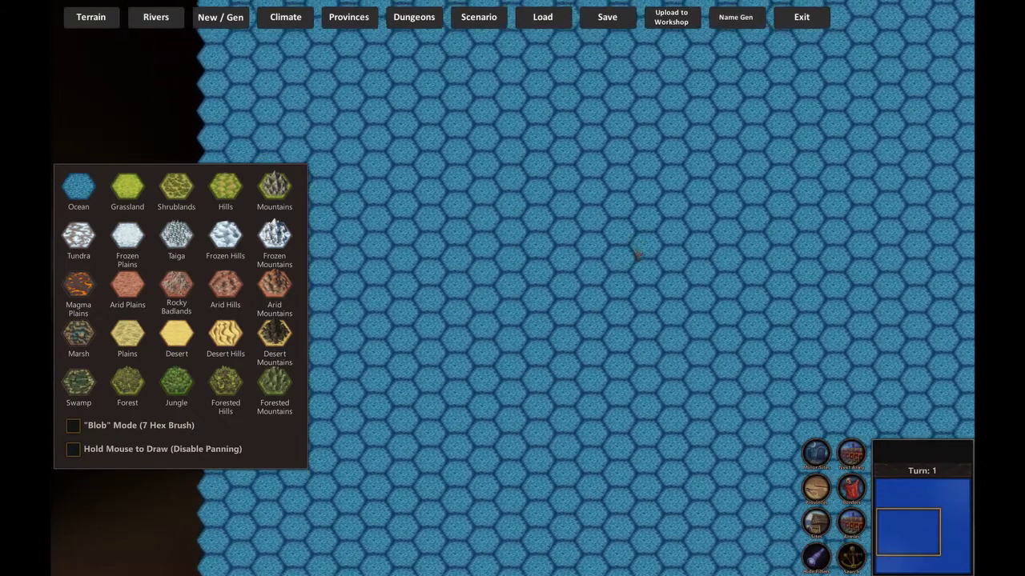
pyautogui.moveTo(731, 270); pyautogui.dragTo(748, 223)
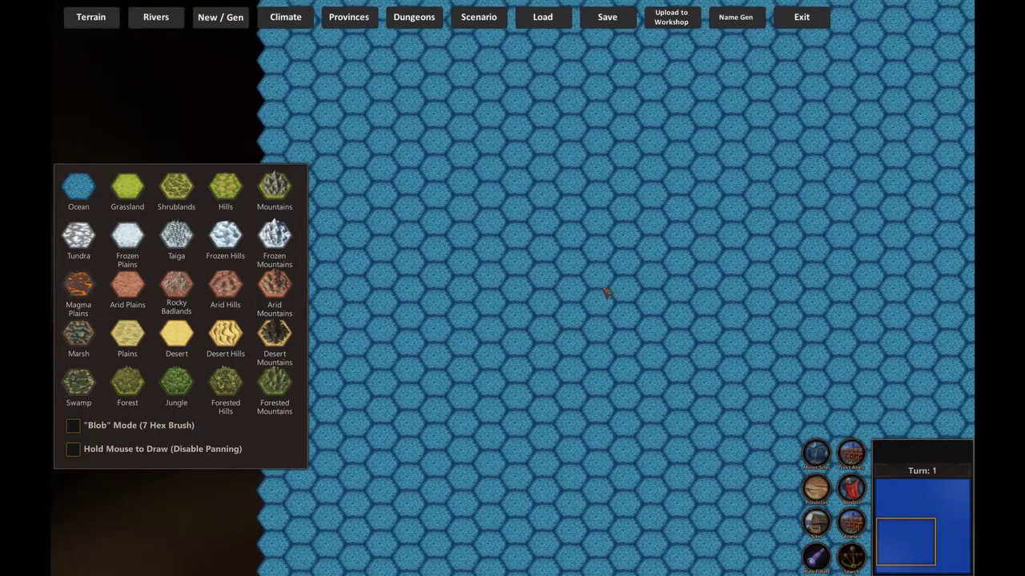
pyautogui.moveTo(582, 313); pyautogui.dragTo(565, 425)
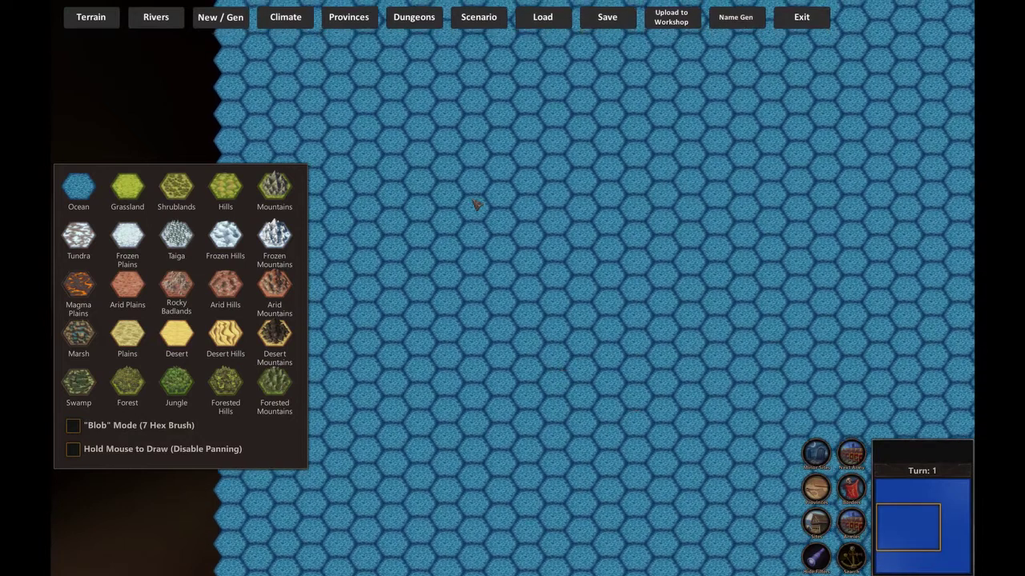
# Step: Set the map width and height to 25 and apply the map size
pyautogui.click(228, 19)
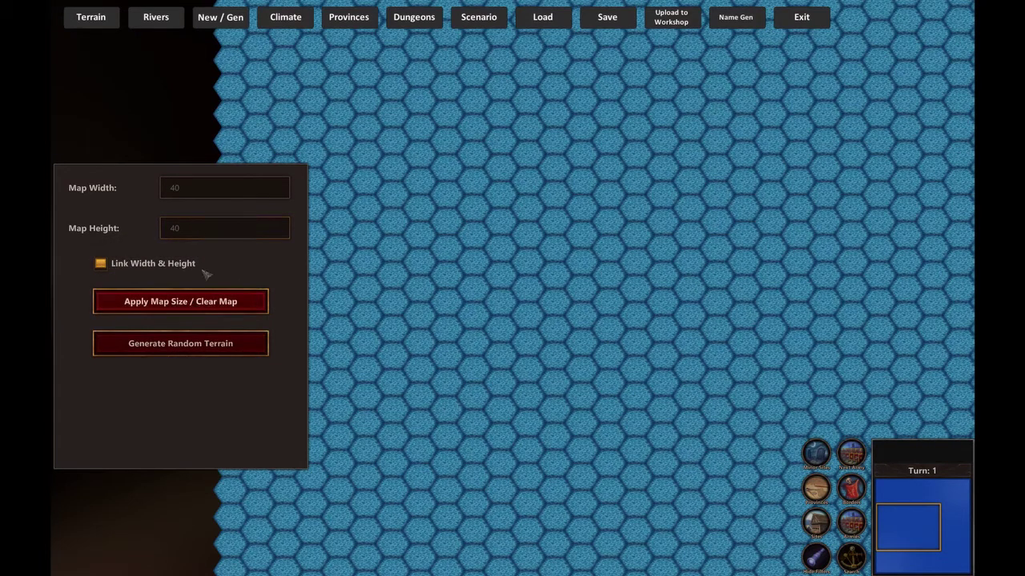
pyautogui.click(201, 193)
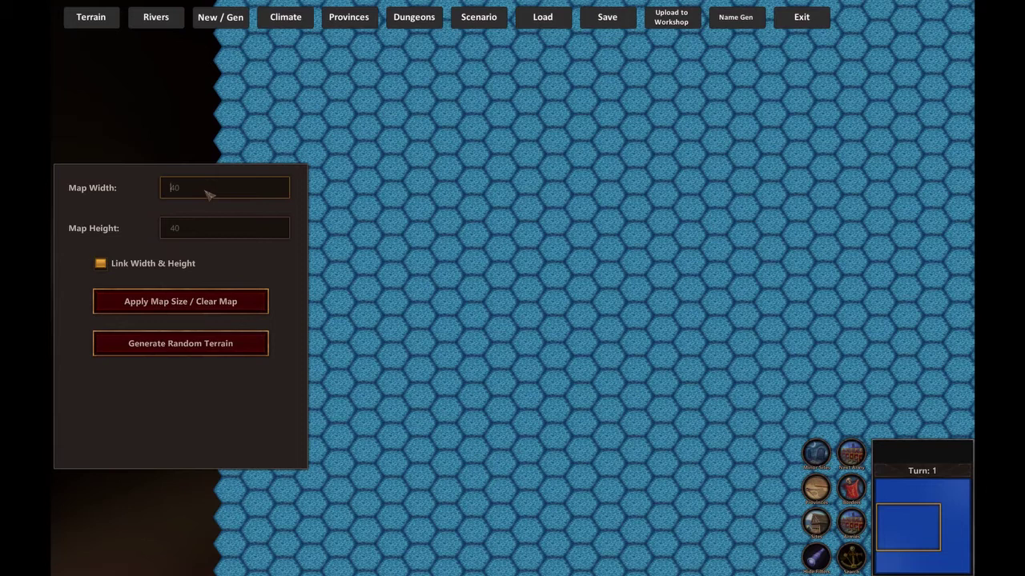
pyautogui.click(202, 234)
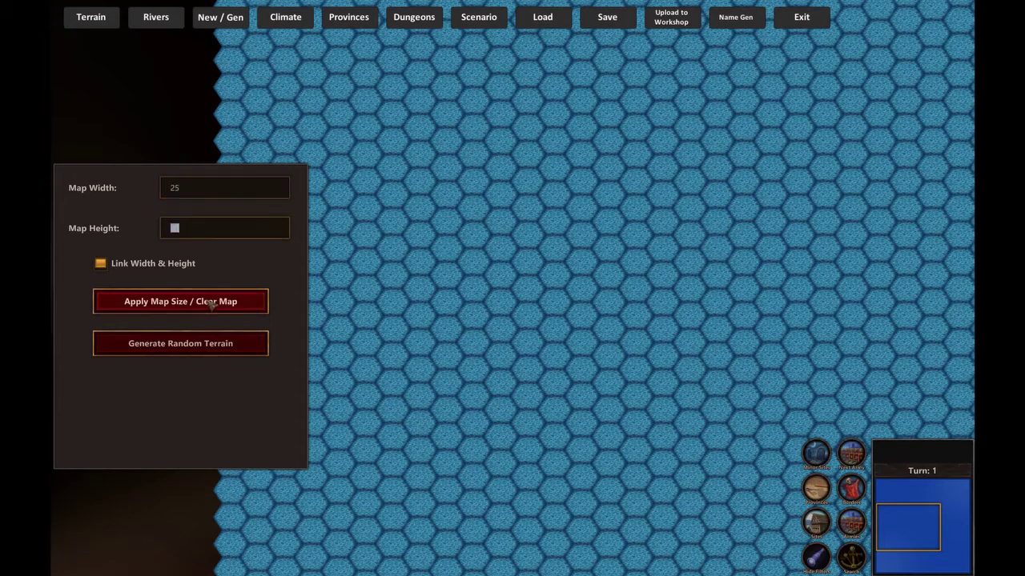
pyautogui.click(181, 302)
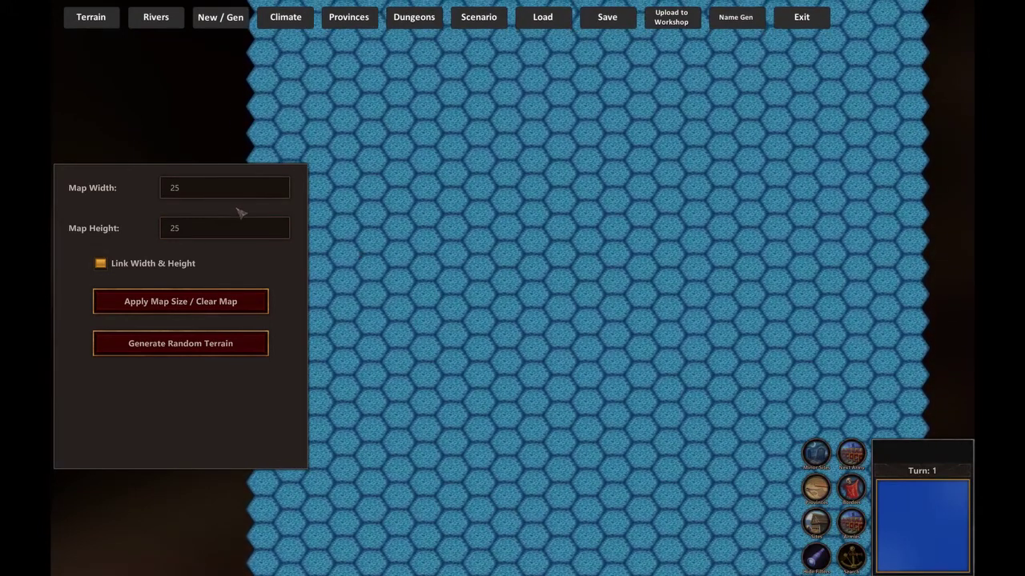
# Step: Set the map width and height to 20 and apply the map size
pyautogui.click(204, 189)
pyautogui.write('20')
pyautogui.click(221, 228)
pyautogui.write('20')
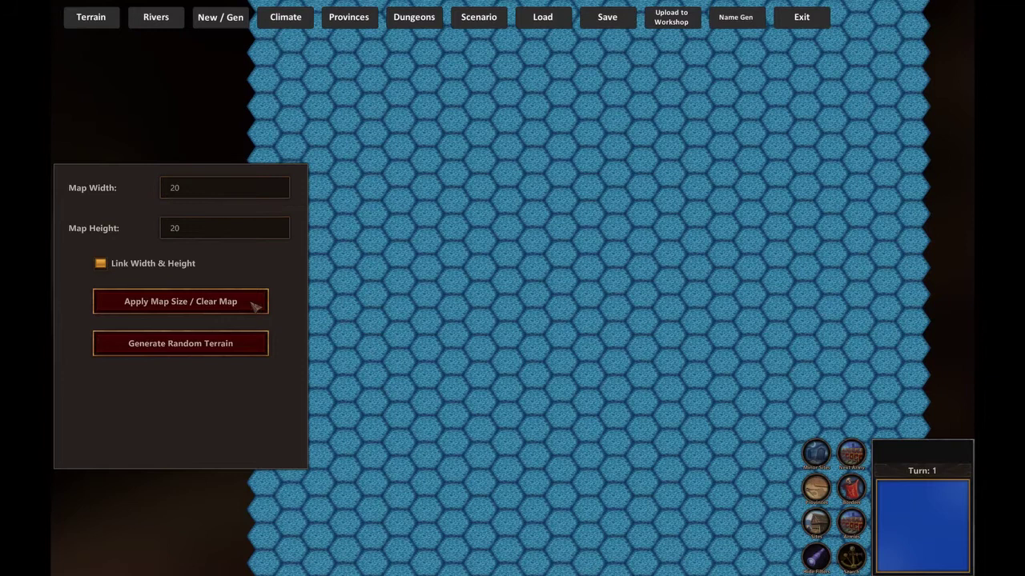
pyautogui.click(212, 304)
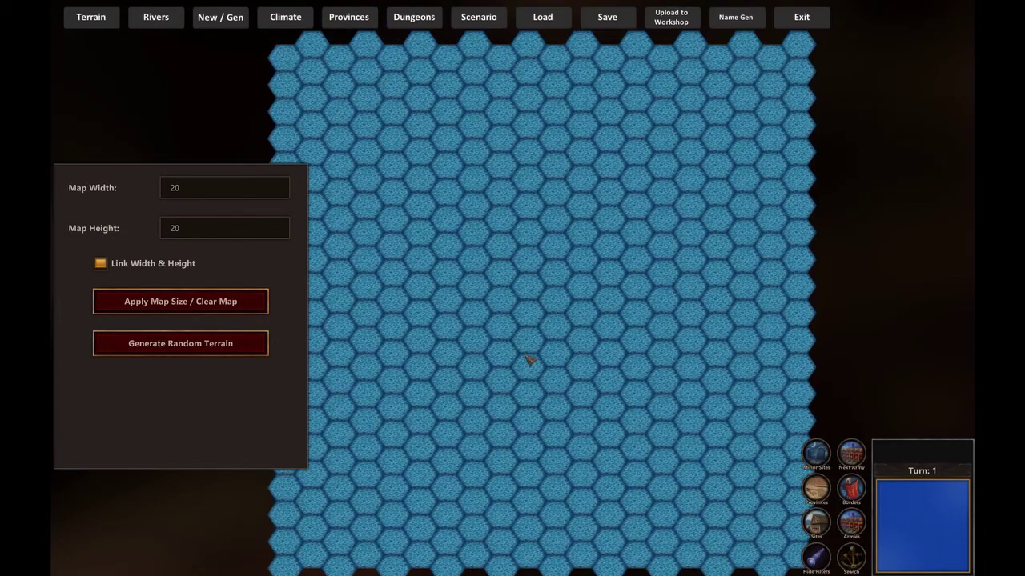
# Step: Generate random terrain for the map and discard it by creating a new empty map of the same size
pyautogui.click(178, 342)
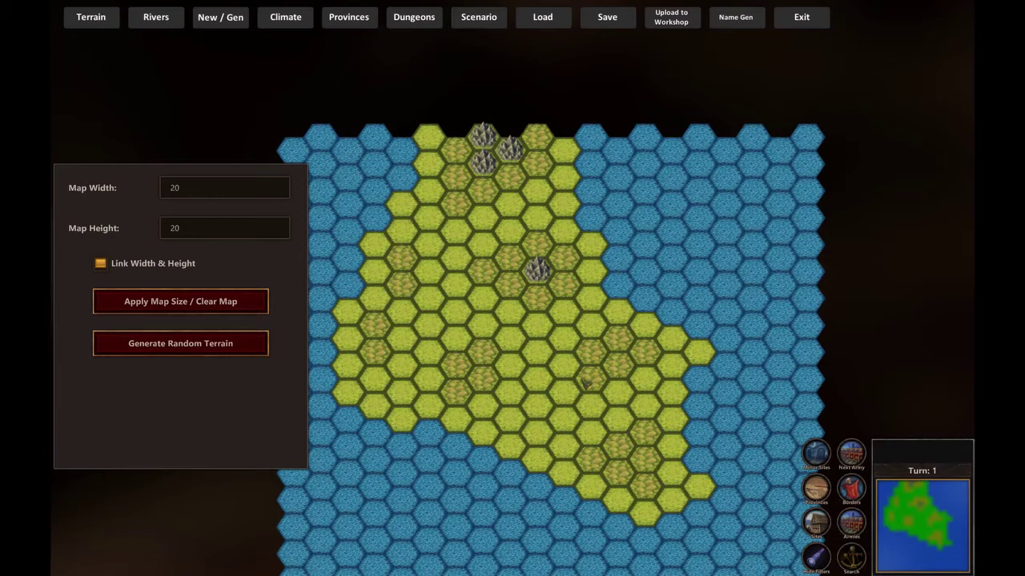
pyautogui.moveTo(591, 435); pyautogui.dragTo(602, 389)
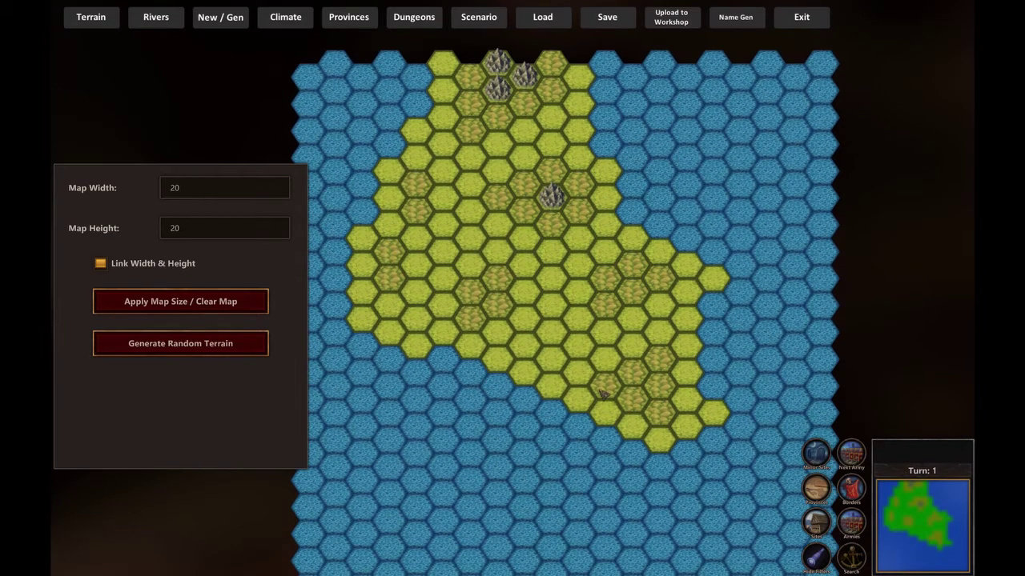
pyautogui.moveTo(599, 342); pyautogui.dragTo(595, 366)
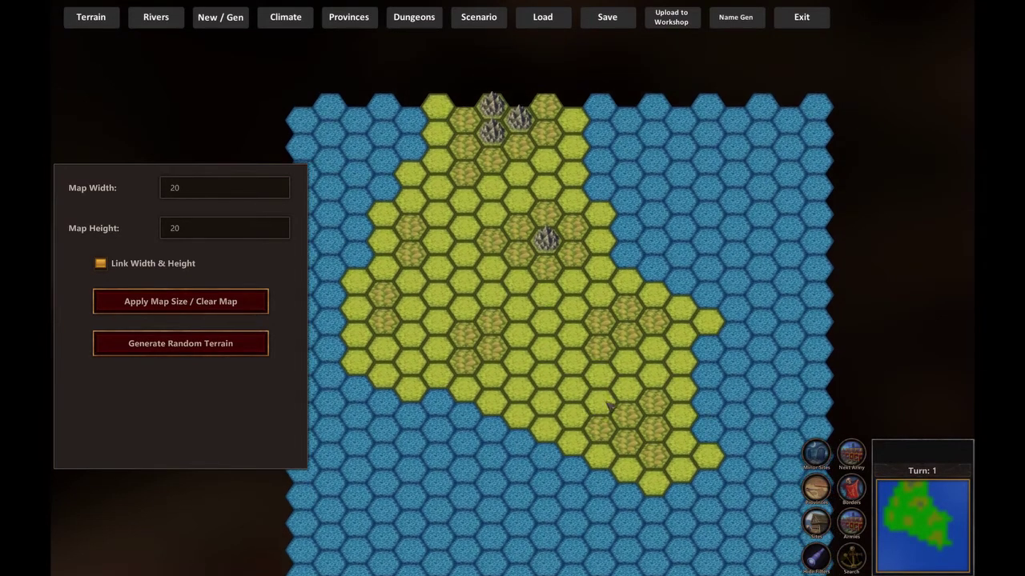
pyautogui.moveTo(585, 413); pyautogui.dragTo(597, 373)
pyautogui.moveTo(548, 339); pyautogui.dragTo(557, 374)
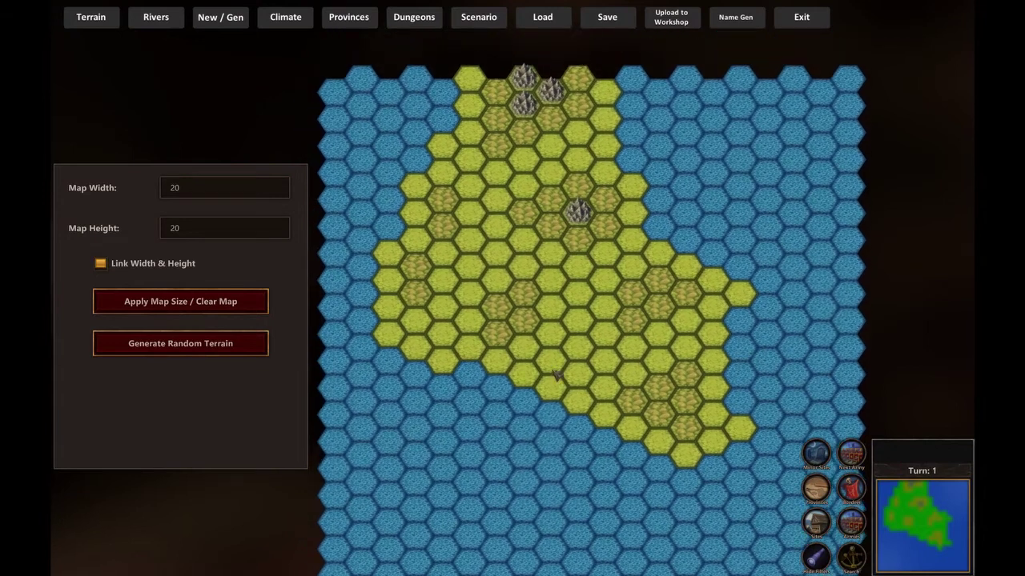
pyautogui.moveTo(638, 416); pyautogui.dragTo(588, 407)
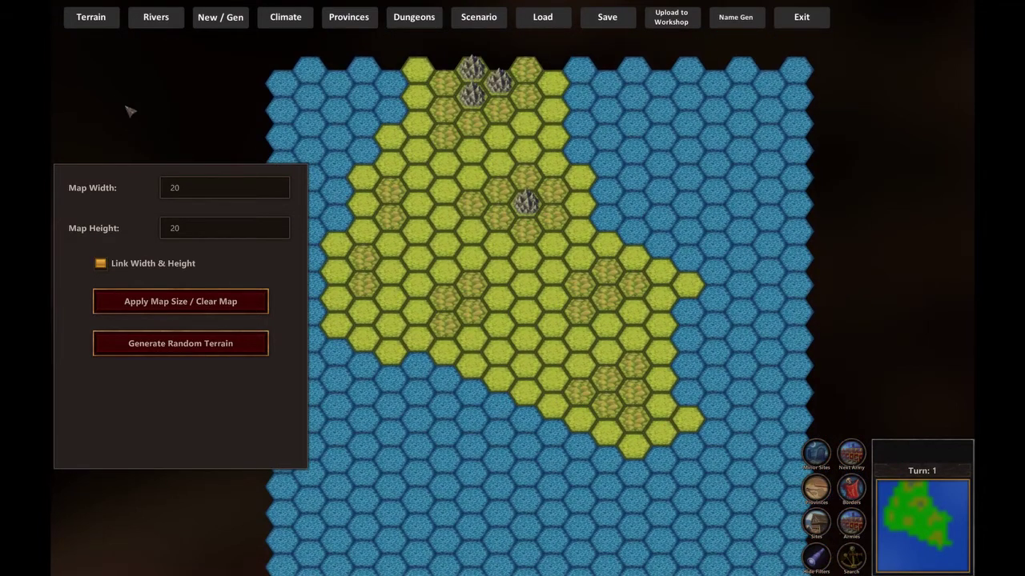
pyautogui.click(181, 309)
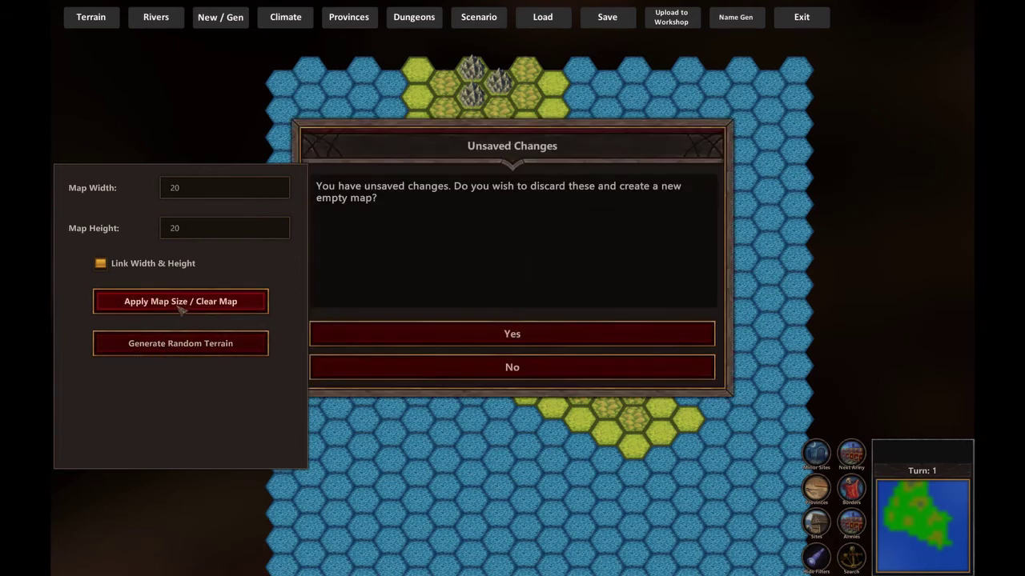
pyautogui.click(496, 343)
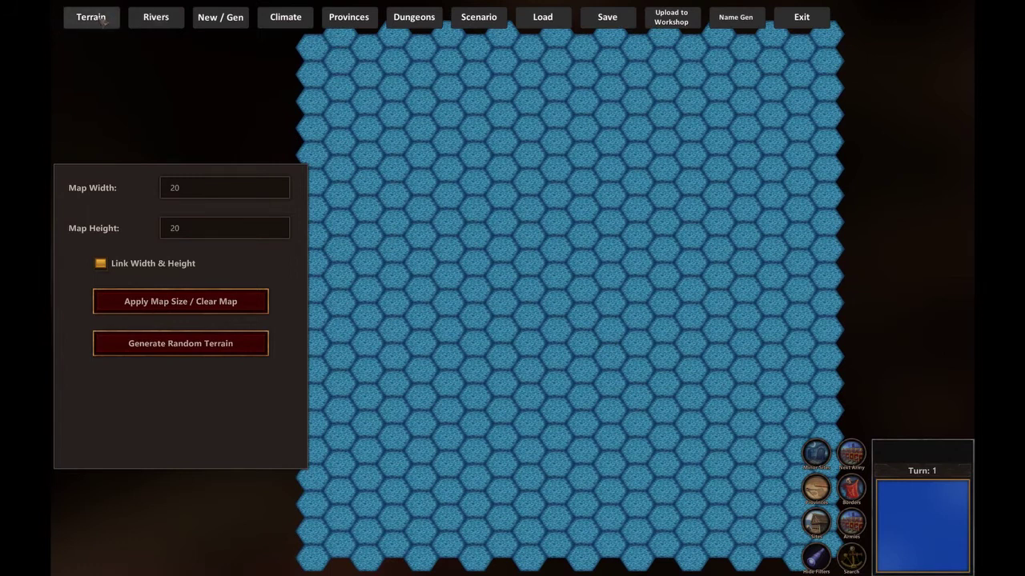
# Step: Review the editor's terrain, river, climate, province, dungeon and scenario starting-point tools
pyautogui.click(102, 18)
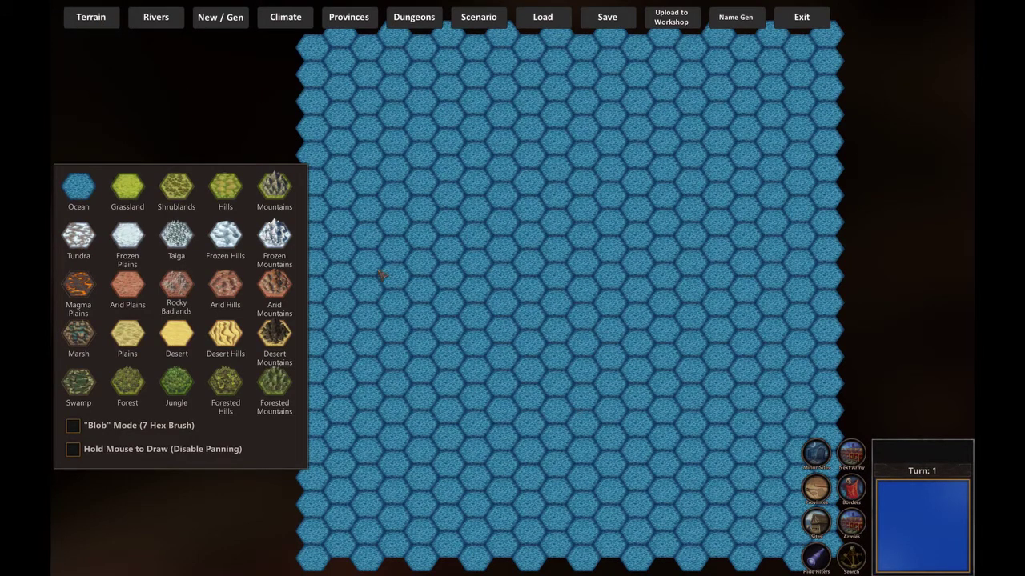
pyautogui.click(160, 25)
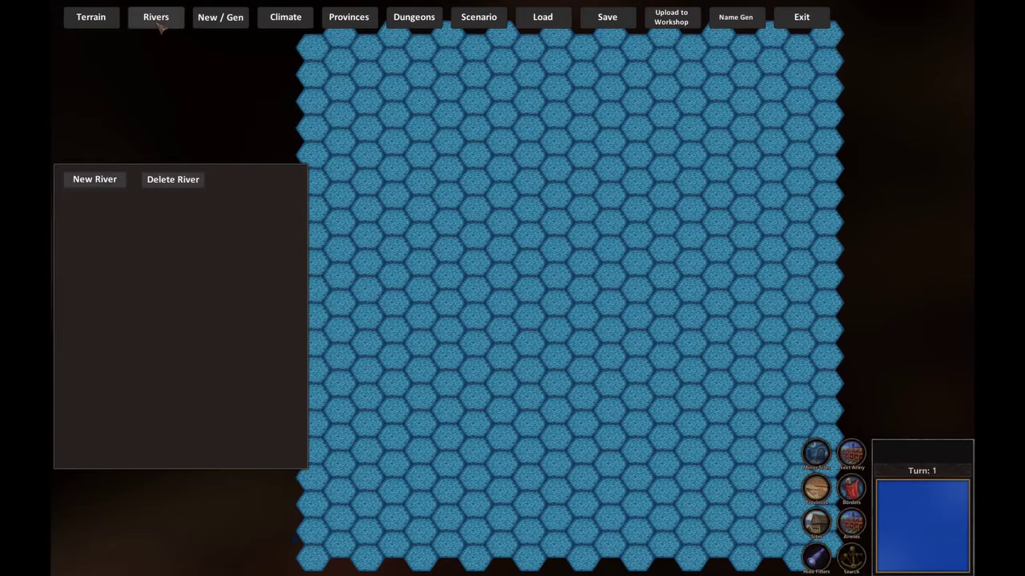
pyautogui.click(286, 18)
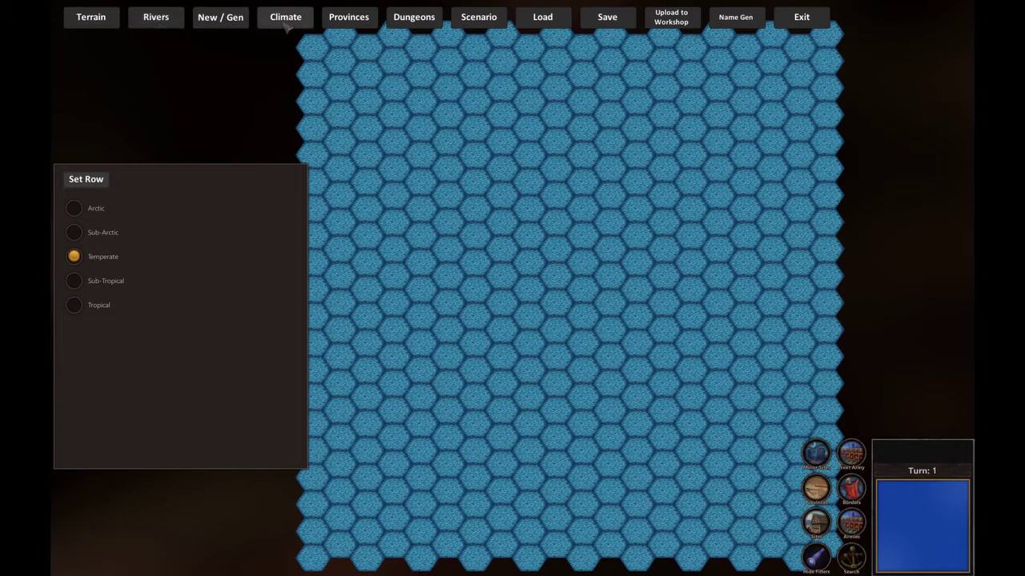
pyautogui.click(346, 16)
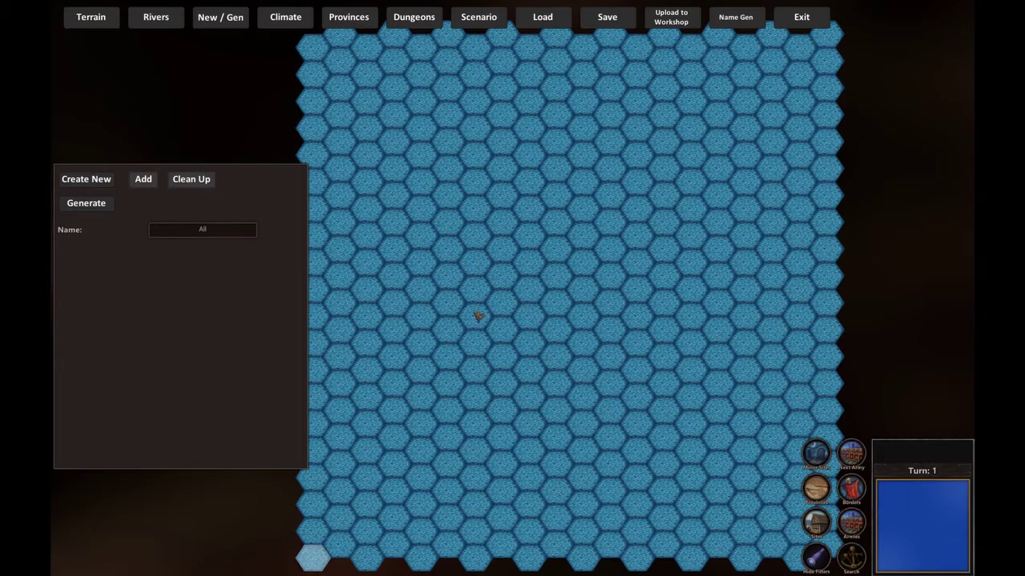
pyautogui.click(422, 23)
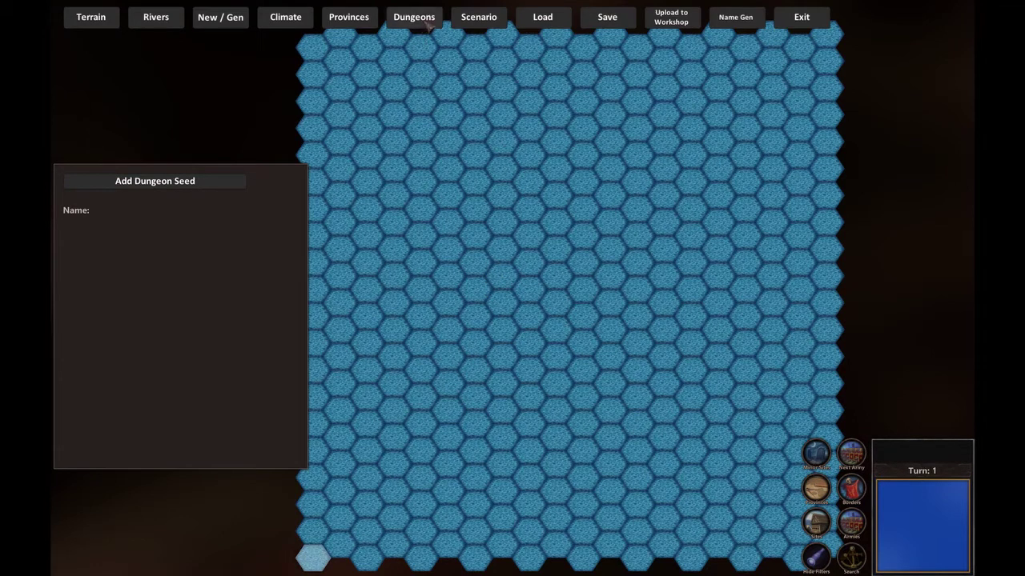
pyautogui.click(481, 20)
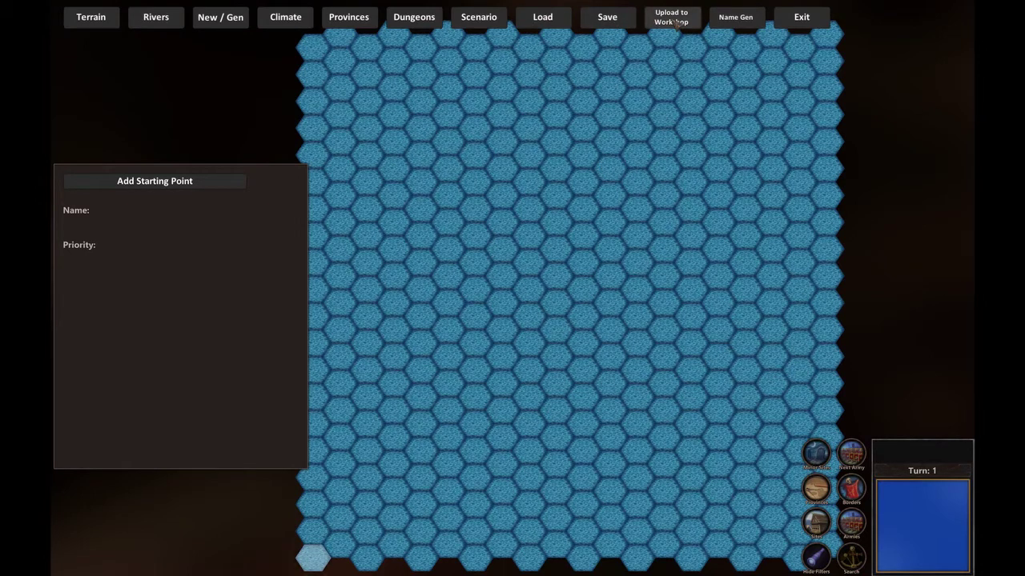
# Step: Paint single Grassland hexes in the middle of the ocean map to form a compact landmass with a curved eastern arm
pyautogui.click(87, 23)
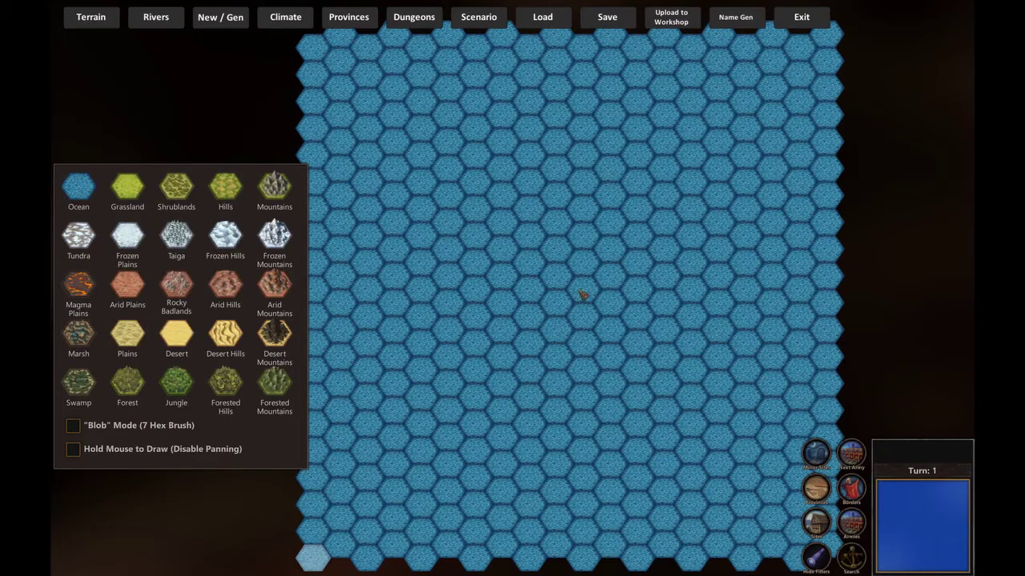
pyautogui.click(129, 190)
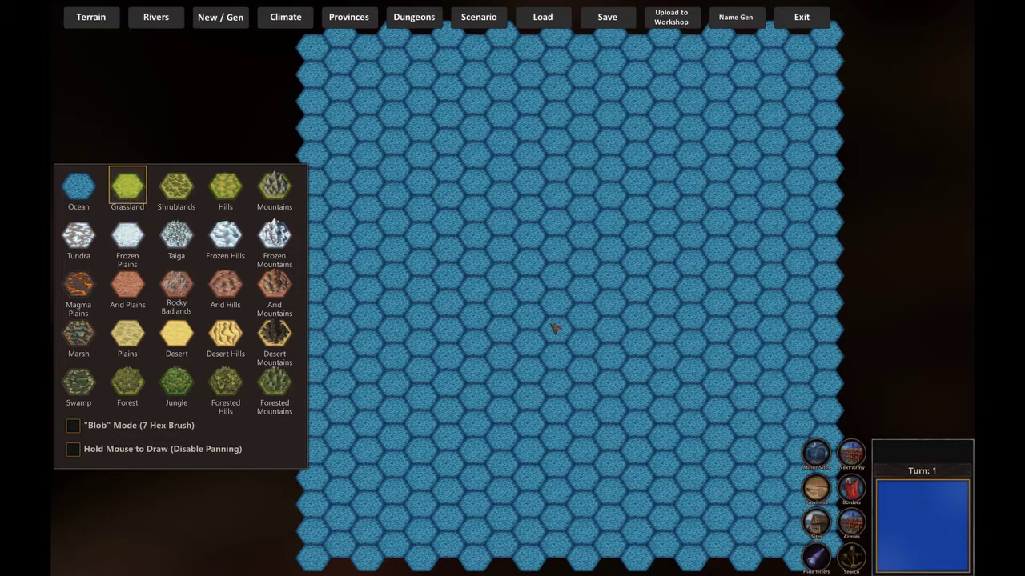
pyautogui.click(503, 234)
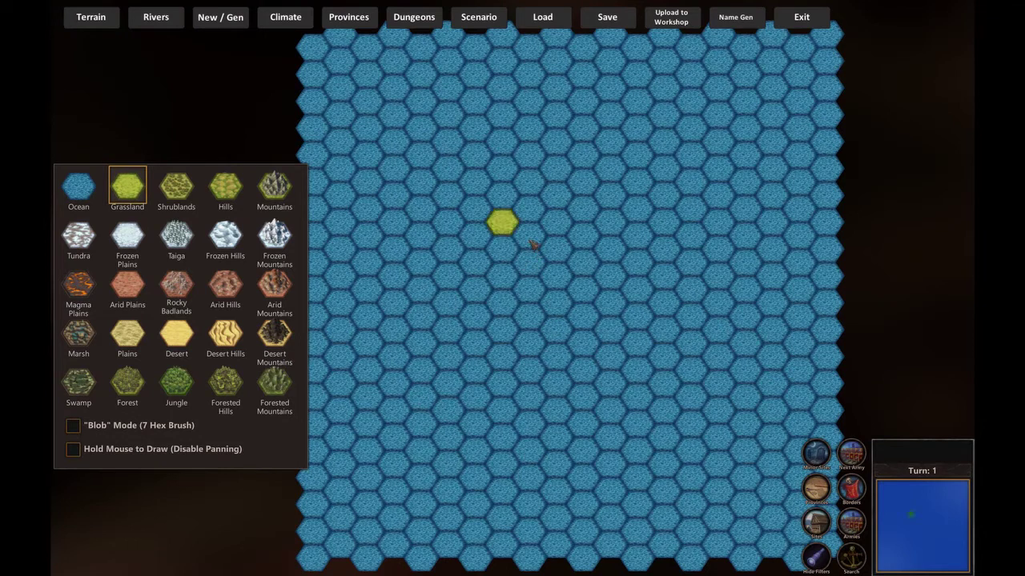
pyautogui.click(529, 238)
pyautogui.click(558, 250)
pyautogui.click(561, 226)
pyautogui.click(585, 239)
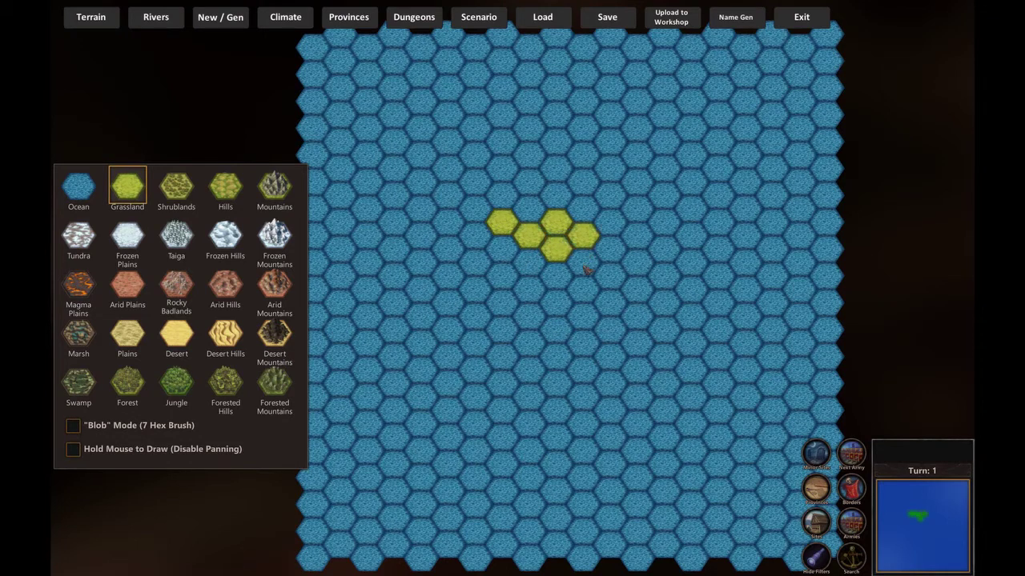
pyautogui.click(585, 266)
pyautogui.click(558, 280)
pyautogui.click(528, 264)
pyautogui.click(504, 279)
pyautogui.click(530, 291)
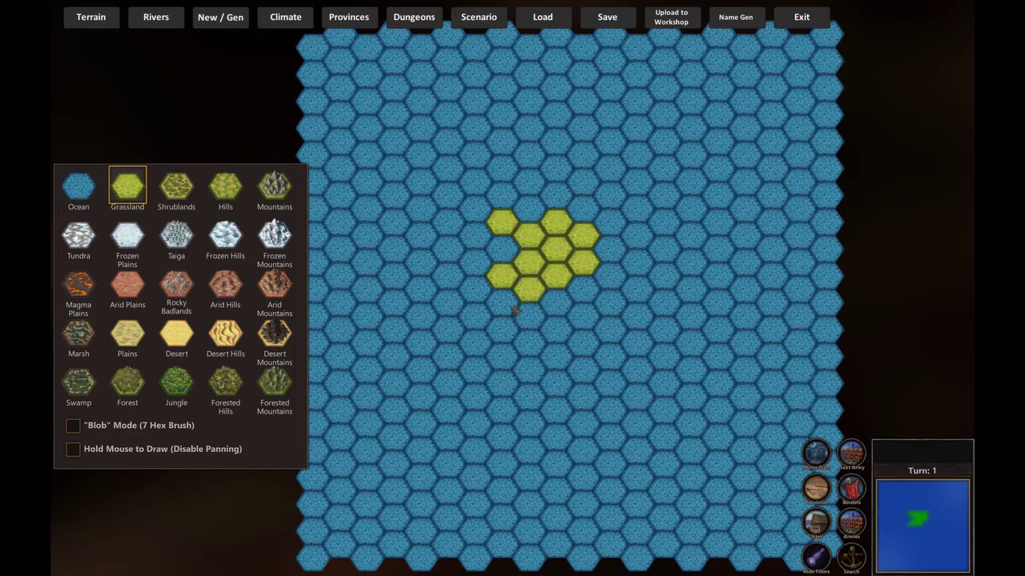
pyautogui.click(502, 302)
pyautogui.click(529, 316)
pyautogui.click(502, 329)
pyautogui.click(529, 342)
pyautogui.click(555, 329)
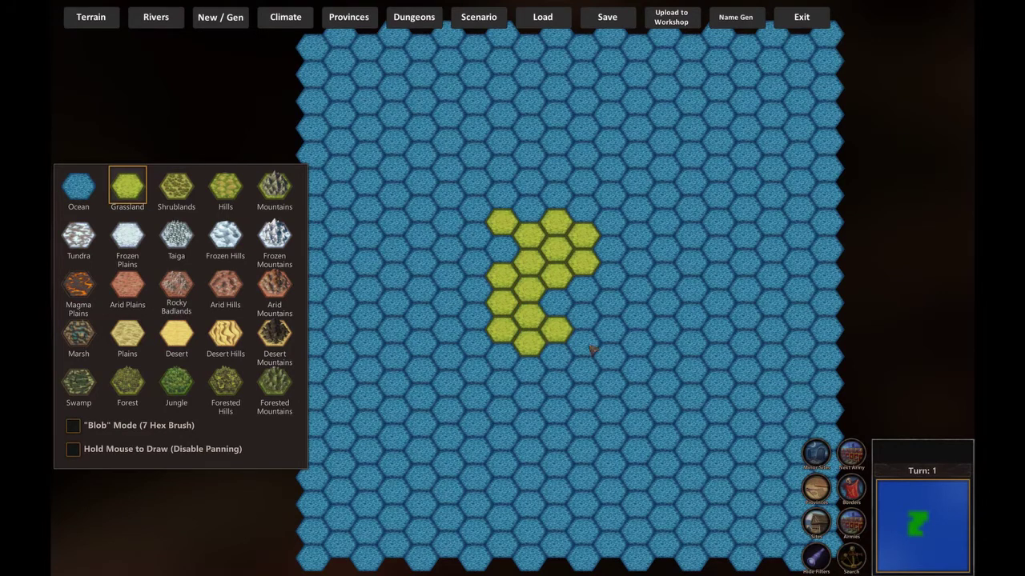
pyautogui.click(585, 340)
pyautogui.click(612, 328)
pyautogui.click(639, 287)
pyautogui.click(640, 314)
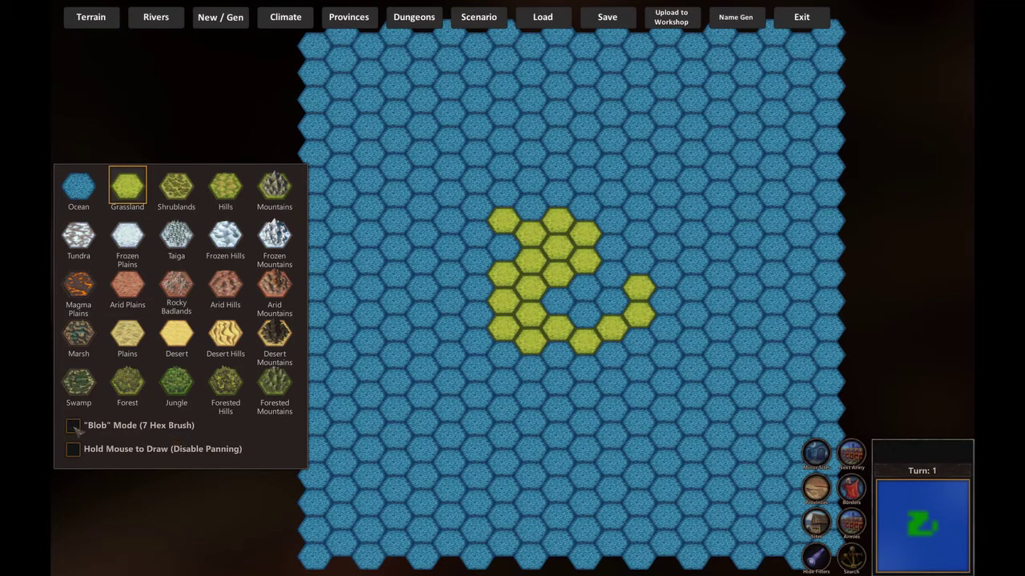
# Step: Stamp separate seven-hex Grassland blobs in the ocean west, north, east and south of the central landmass
pyautogui.click(414, 268)
pyautogui.click(434, 185)
pyautogui.click(532, 128)
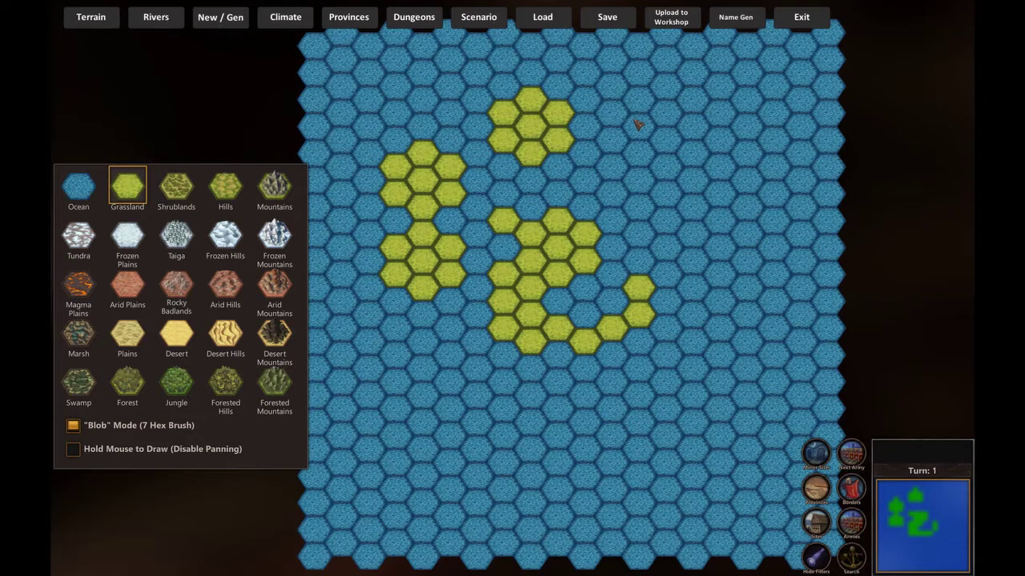
pyautogui.click(638, 124)
pyautogui.click(743, 161)
pyautogui.click(756, 240)
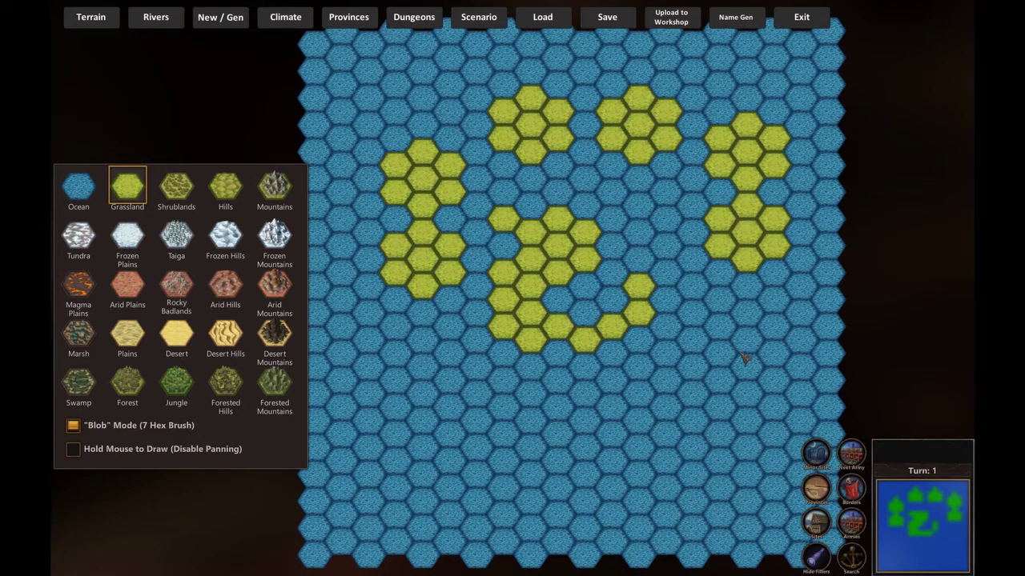
pyautogui.click(755, 320)
pyautogui.click(651, 404)
pyautogui.click(569, 439)
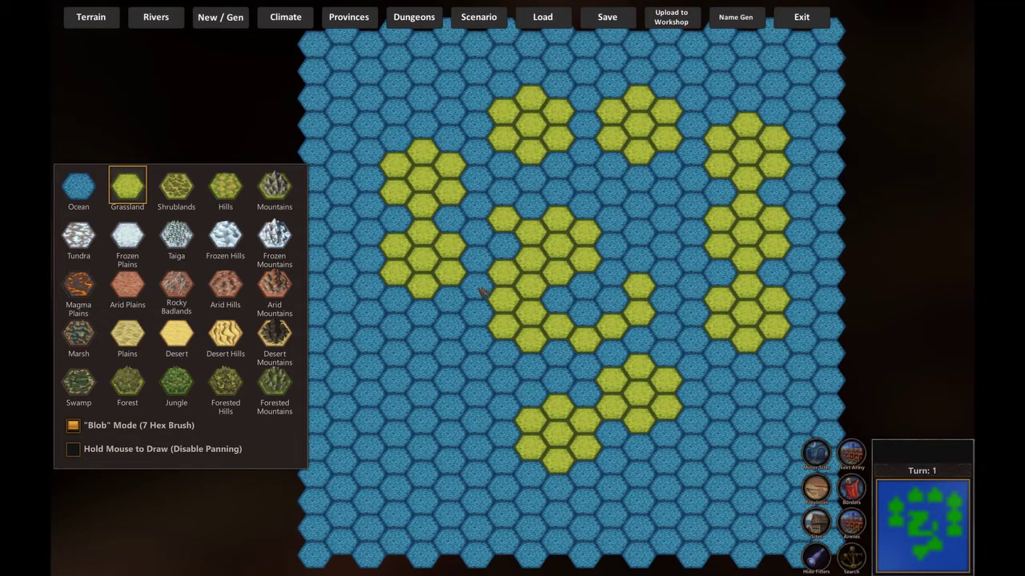
# Step: Turn on hold-to-draw and paint a broad Grassland ring around the central landmass, merging the separate blobs into it
pyautogui.moveTo(481, 292)
pyautogui.mouseDown()
pyautogui.moveTo(483, 441)
pyautogui.moveTo(489, 407)
pyautogui.moveTo(469, 258)
pyautogui.moveTo(496, 344)
pyautogui.moveTo(485, 361)
pyautogui.moveTo(480, 309)
pyautogui.mouseUp()
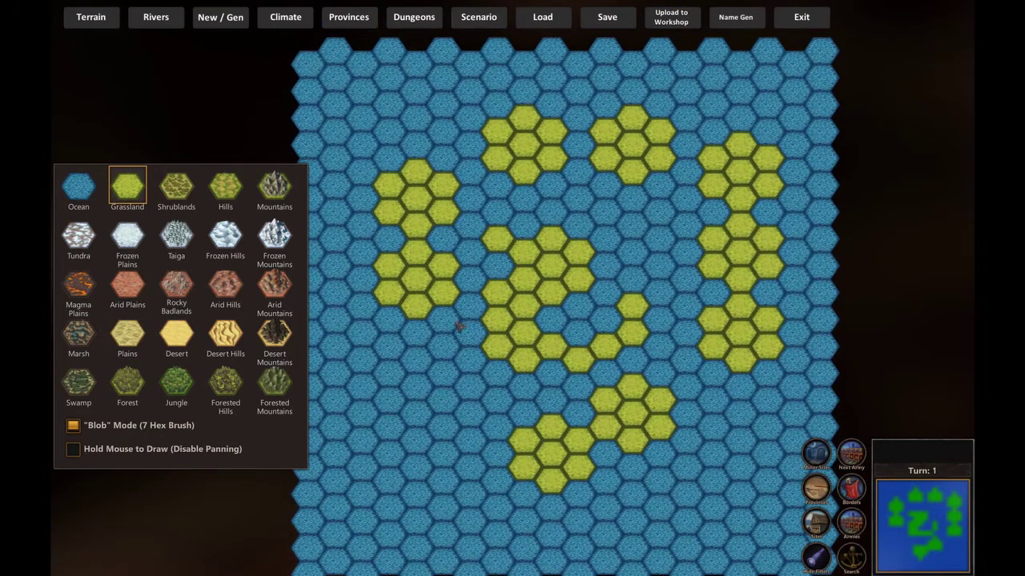
pyautogui.click(73, 450)
pyautogui.moveTo(457, 392)
pyautogui.mouseDown()
pyautogui.moveTo(435, 362)
pyautogui.moveTo(556, 412)
pyautogui.moveTo(760, 384)
pyautogui.moveTo(755, 185)
pyautogui.moveTo(577, 96)
pyautogui.moveTo(393, 270)
pyautogui.moveTo(433, 448)
pyautogui.moveTo(674, 506)
pyautogui.moveTo(624, 485)
pyautogui.moveTo(432, 481)
pyautogui.moveTo(385, 392)
pyautogui.moveTo(410, 409)
pyautogui.moveTo(384, 312)
pyautogui.moveTo(393, 207)
pyautogui.moveTo(385, 219)
pyautogui.moveTo(386, 140)
pyautogui.moveTo(442, 128)
pyautogui.mouseUp()
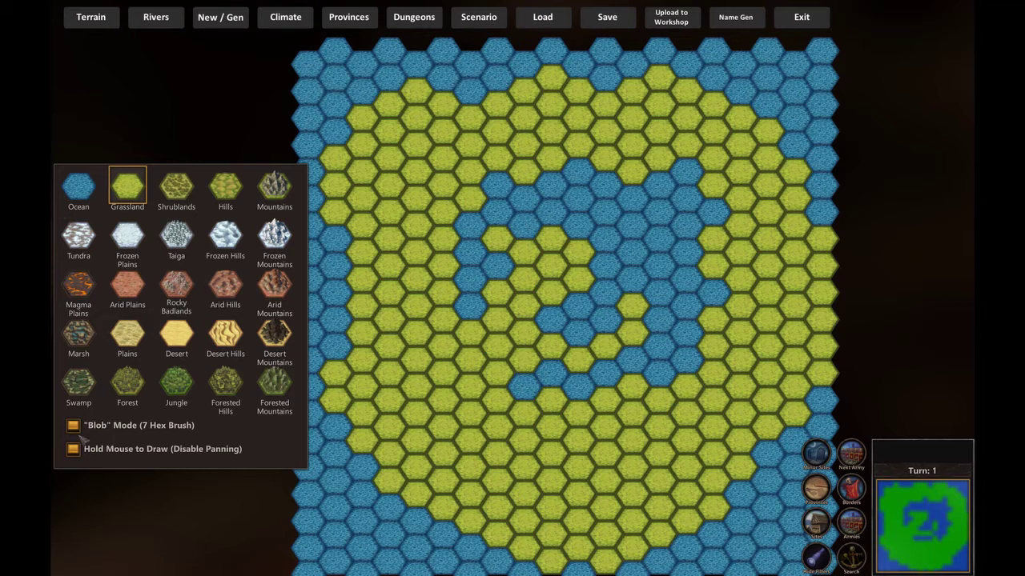
# Step: Turn off blob mode and hold-to-draw, and cut a one-hex Ocean channel from the inner sea west through the ring
pyautogui.click(73, 425)
pyautogui.click(73, 449)
pyautogui.click(79, 186)
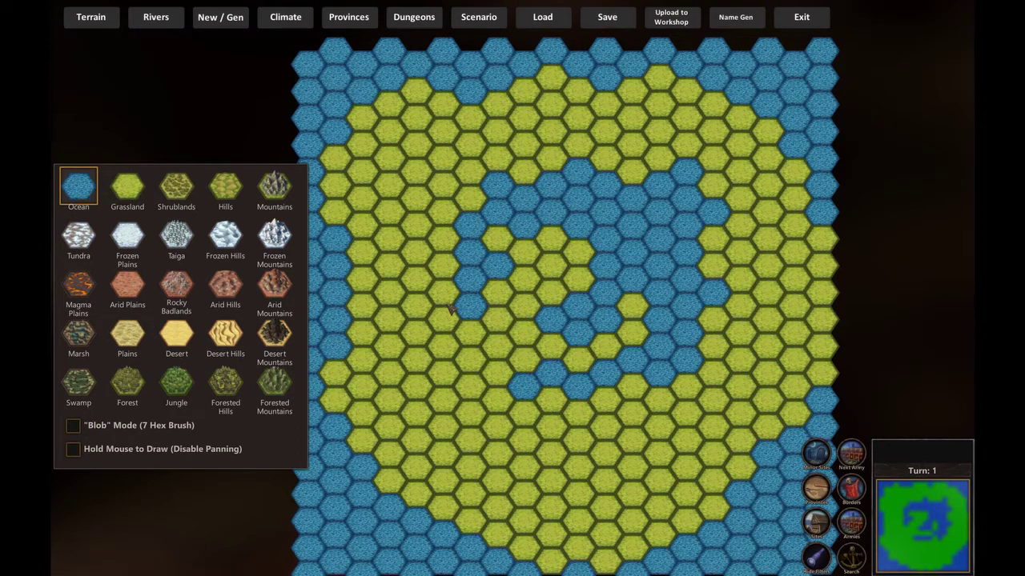
pyautogui.moveTo(465, 314); pyautogui.dragTo(459, 317)
pyautogui.click(440, 323)
pyautogui.click(411, 309)
pyautogui.click(388, 321)
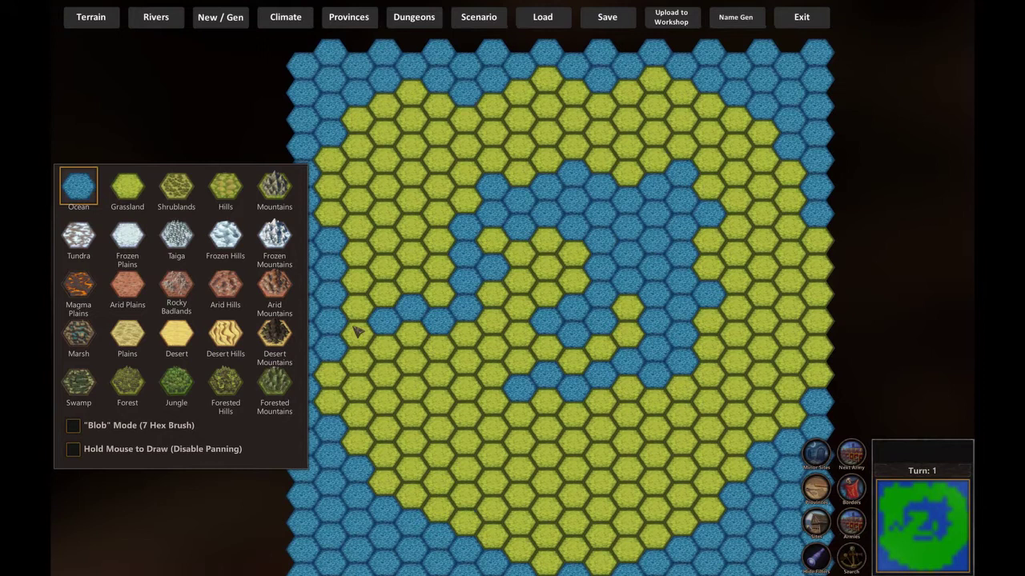
pyautogui.click(357, 330)
pyautogui.click(366, 308)
# Step: Paint Hills hexes in a diagonal chain across the northwestern land, with a few more along the northern land
pyautogui.moveTo(638, 447)
pyautogui.mouseDown()
pyautogui.moveTo(632, 364)
pyautogui.moveTo(615, 466)
pyautogui.mouseUp()
pyautogui.moveTo(528, 345); pyautogui.dragTo(566, 358)
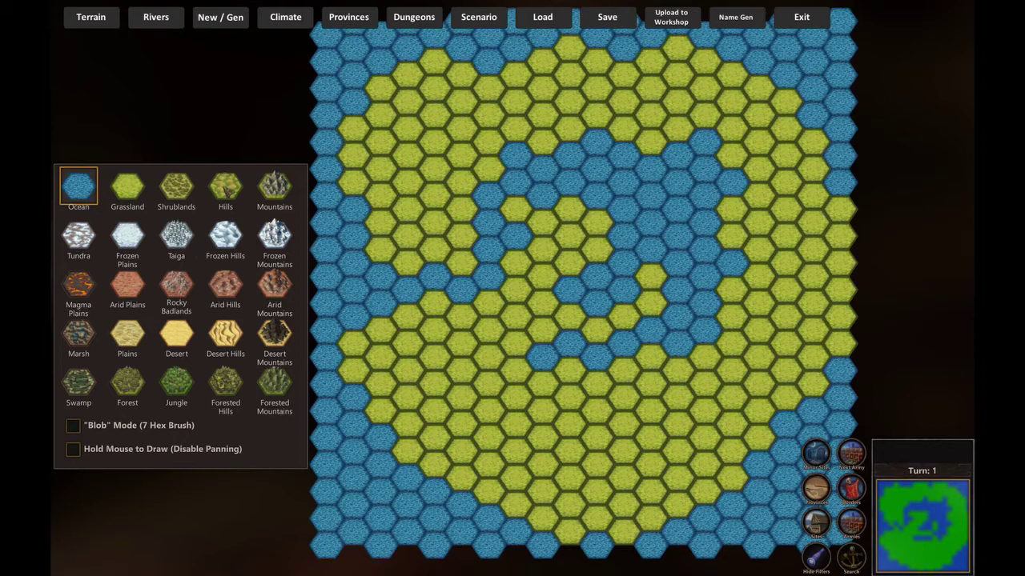
pyautogui.click(228, 191)
pyautogui.click(406, 154)
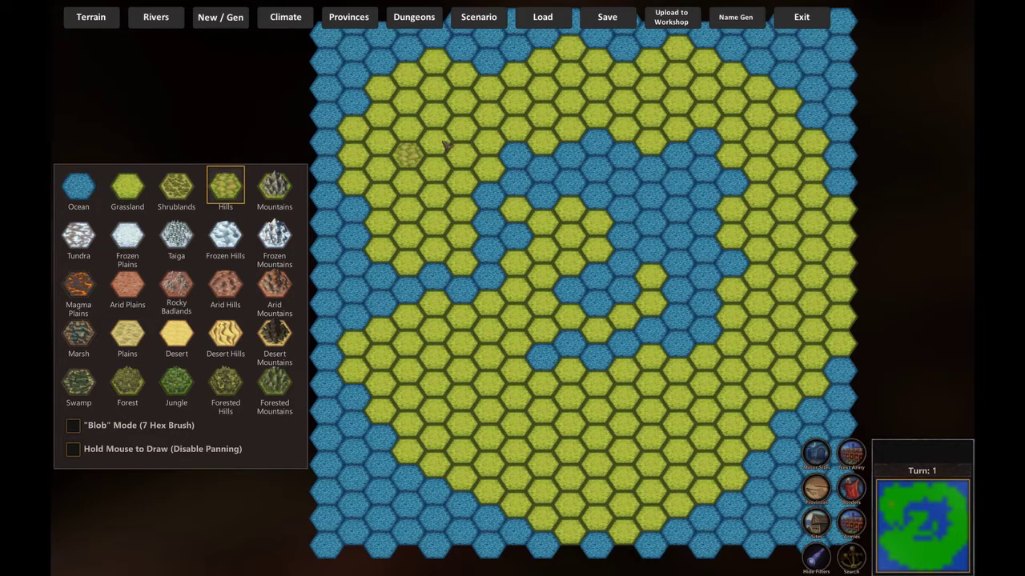
pyautogui.click(433, 141)
pyautogui.click(460, 127)
pyautogui.click(487, 115)
pyautogui.click(542, 85)
pyautogui.click(569, 99)
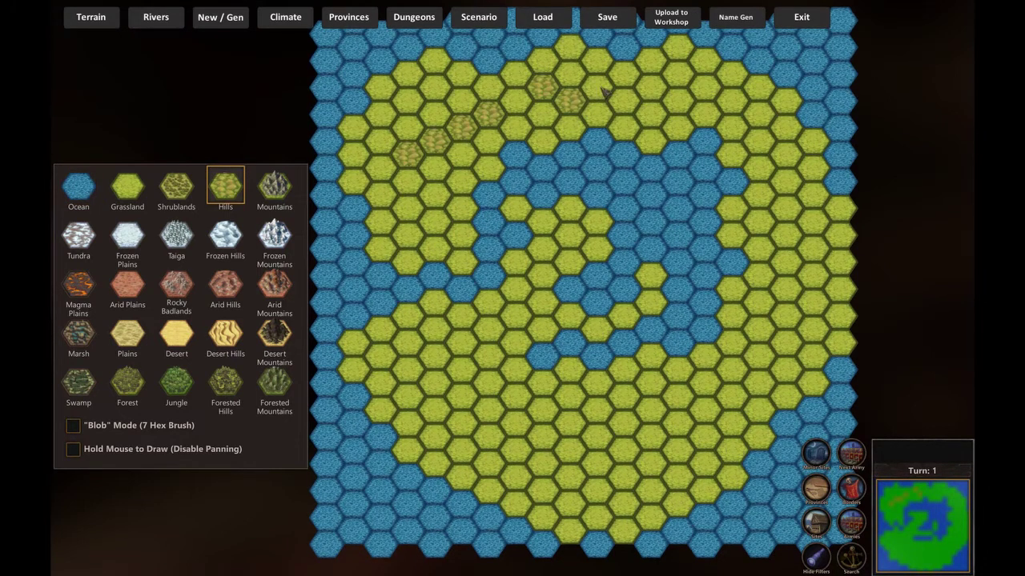
pyautogui.click(596, 85)
pyautogui.click(704, 85)
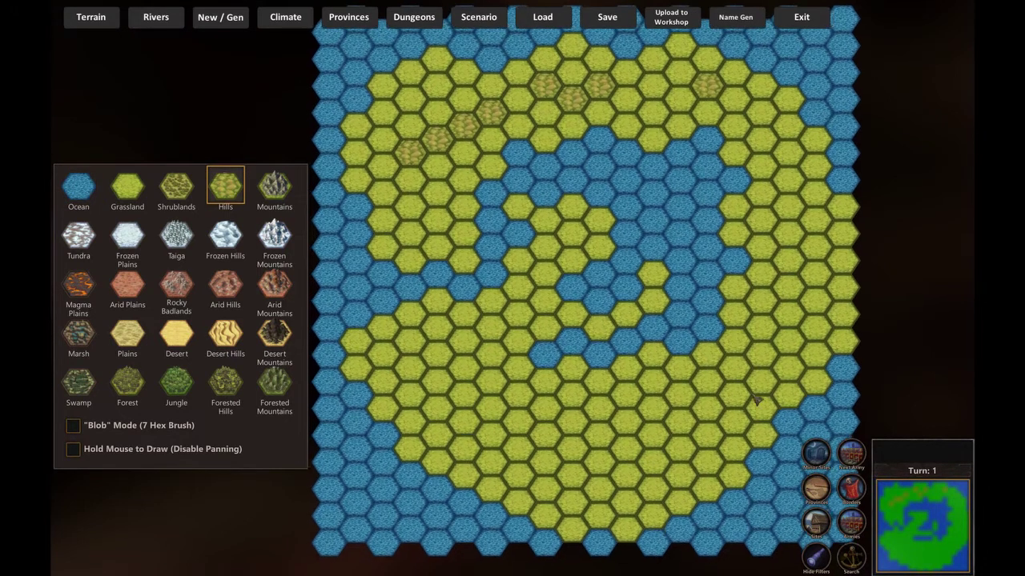
# Step: Cover the upper part of the central landmass with Hills hexes
pyautogui.click(546, 273)
pyautogui.click(572, 259)
pyautogui.click(573, 232)
pyautogui.click(546, 245)
pyautogui.click(545, 218)
pyautogui.click(518, 206)
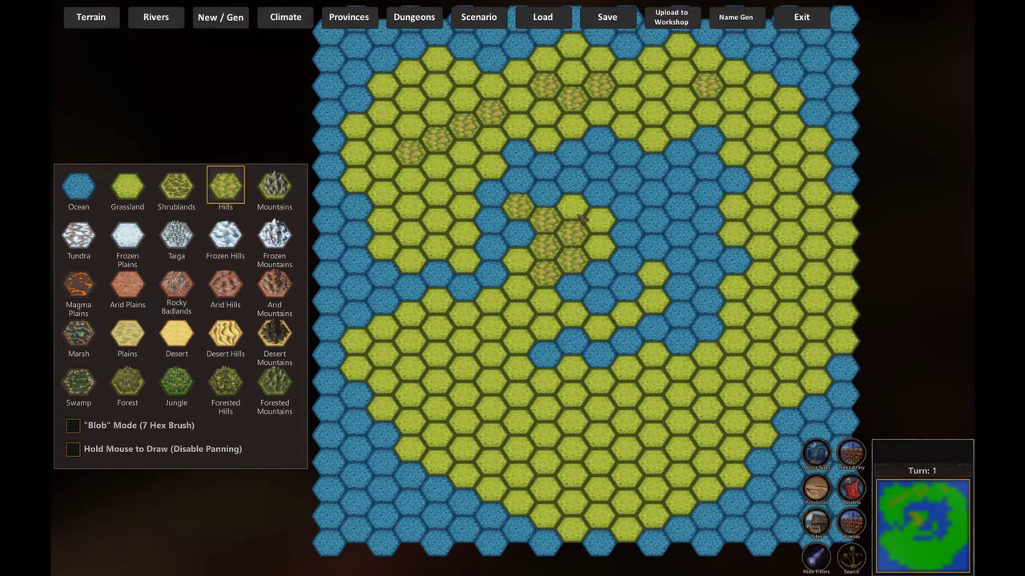
pyautogui.click(572, 206)
pyautogui.click(600, 220)
pyautogui.click(599, 245)
# Step: Paint Hills along the central landmass's curved eastern arm and over its lower western part
pyautogui.click(652, 273)
pyautogui.click(652, 299)
pyautogui.click(626, 312)
pyautogui.click(600, 326)
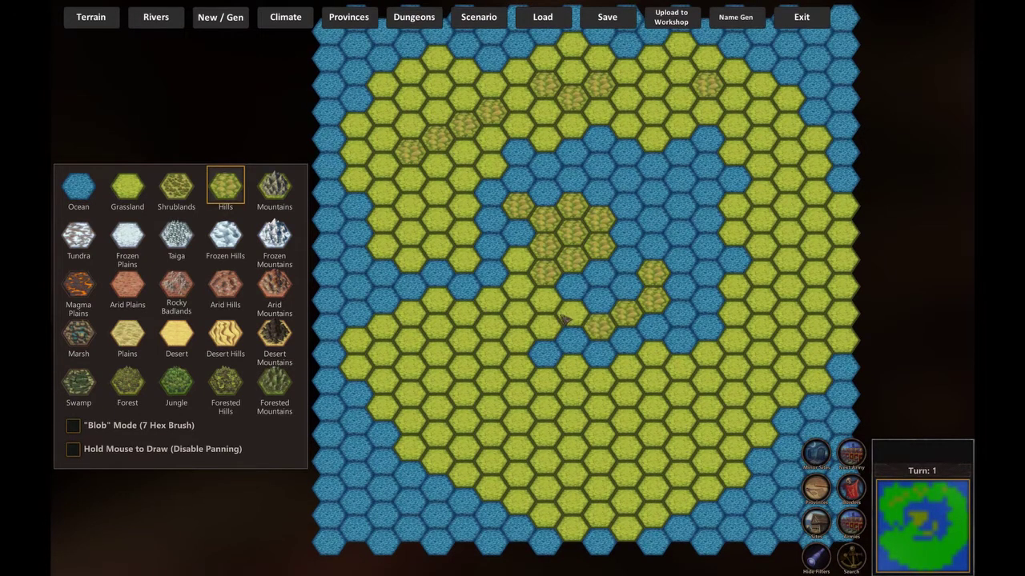
pyautogui.click(545, 299)
pyautogui.click(519, 259)
pyautogui.click(573, 312)
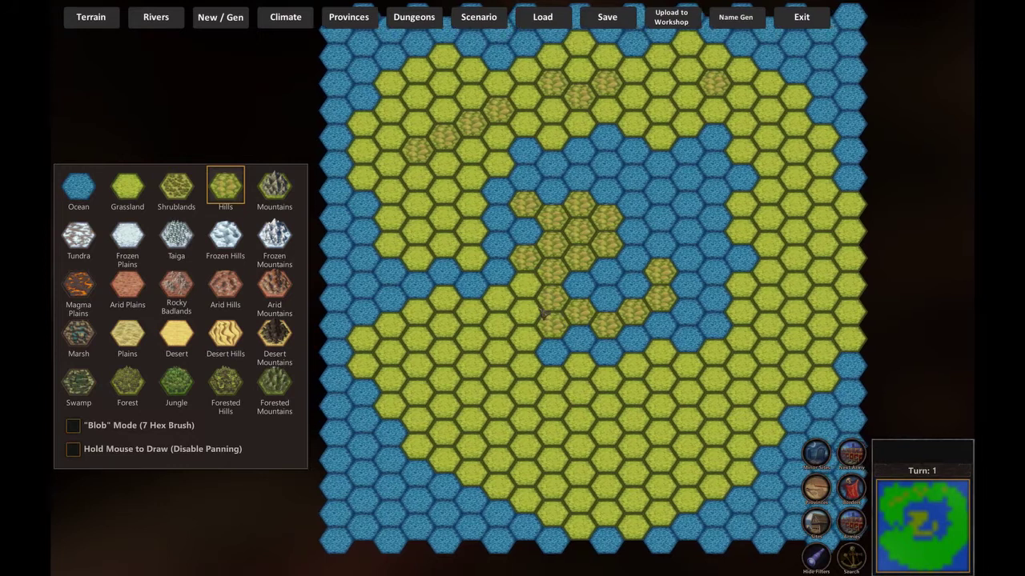
pyautogui.click(527, 311)
pyautogui.click(527, 285)
pyautogui.click(499, 298)
pyautogui.click(527, 337)
pyautogui.click(500, 324)
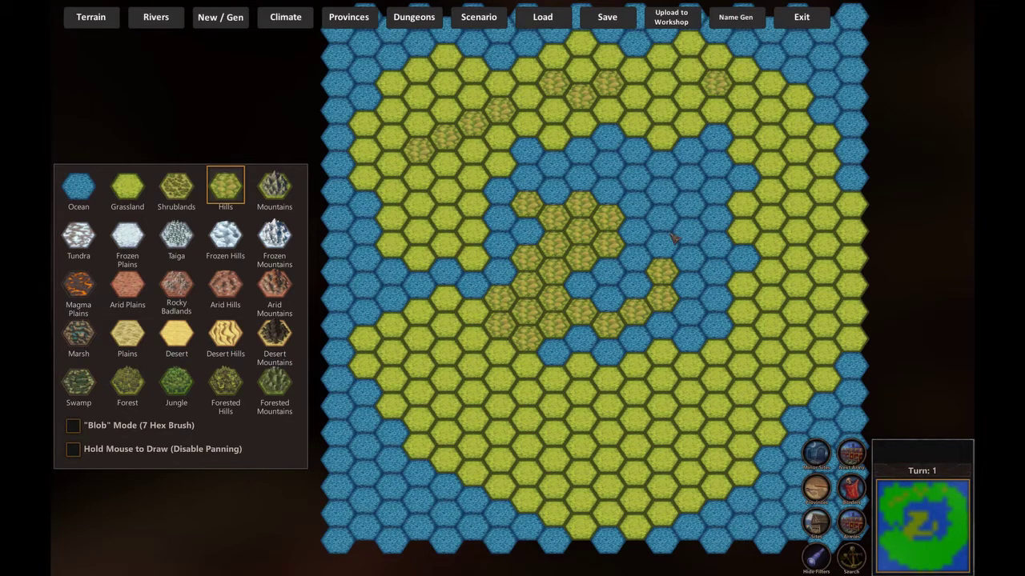
# Step: Paint a cluster of Hills hexes in the middle of the southern land
pyautogui.click(555, 403)
pyautogui.click(582, 416)
pyautogui.click(555, 430)
pyautogui.click(582, 443)
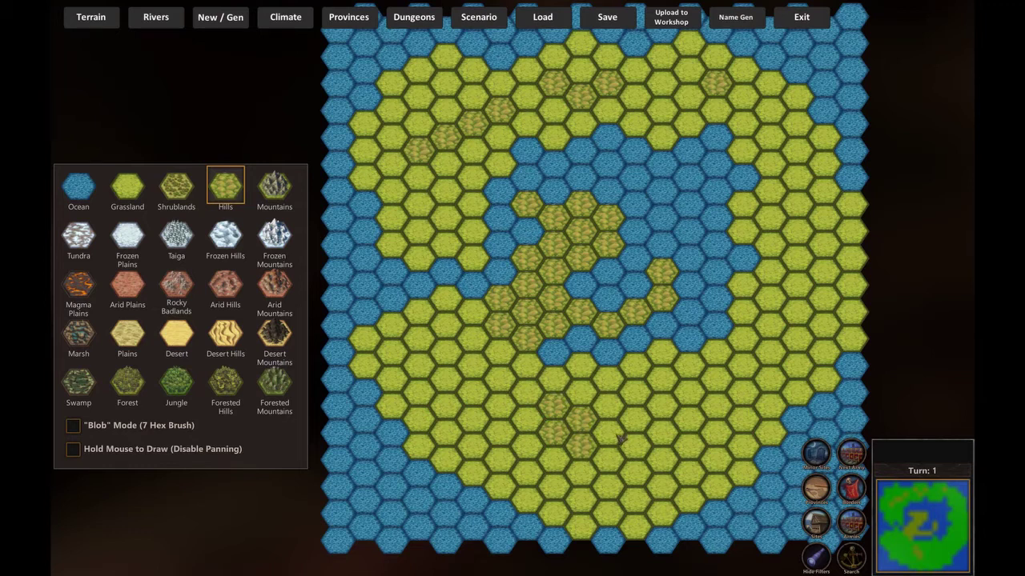
pyautogui.click(609, 430)
pyautogui.click(609, 456)
pyautogui.click(631, 451)
pyautogui.click(565, 463)
pyautogui.click(580, 476)
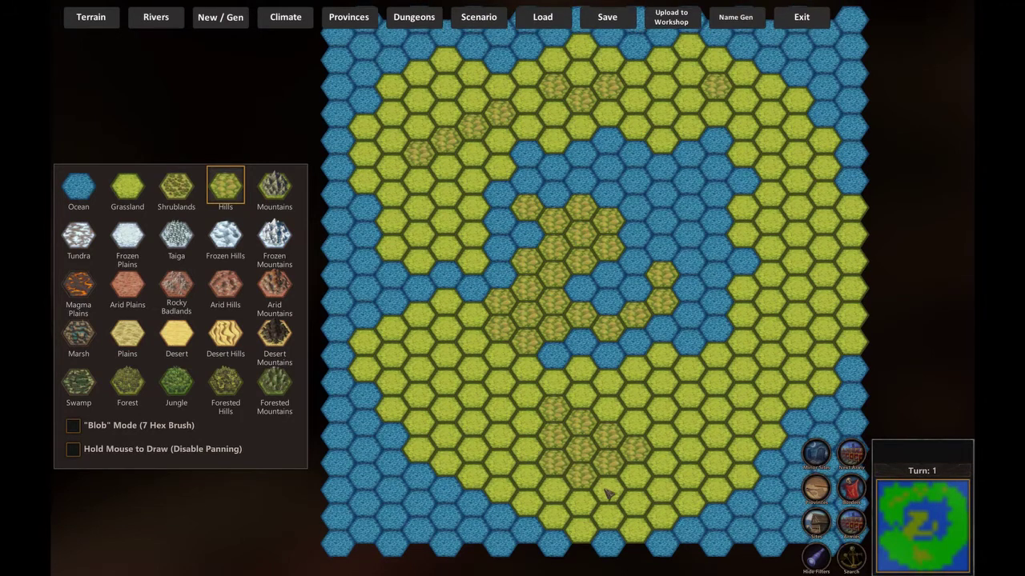
pyautogui.click(607, 489)
# Step: Paint a north-south band of Hills on the eastern land and a single Hills hex southwest of it
pyautogui.click(743, 370)
pyautogui.click(801, 338)
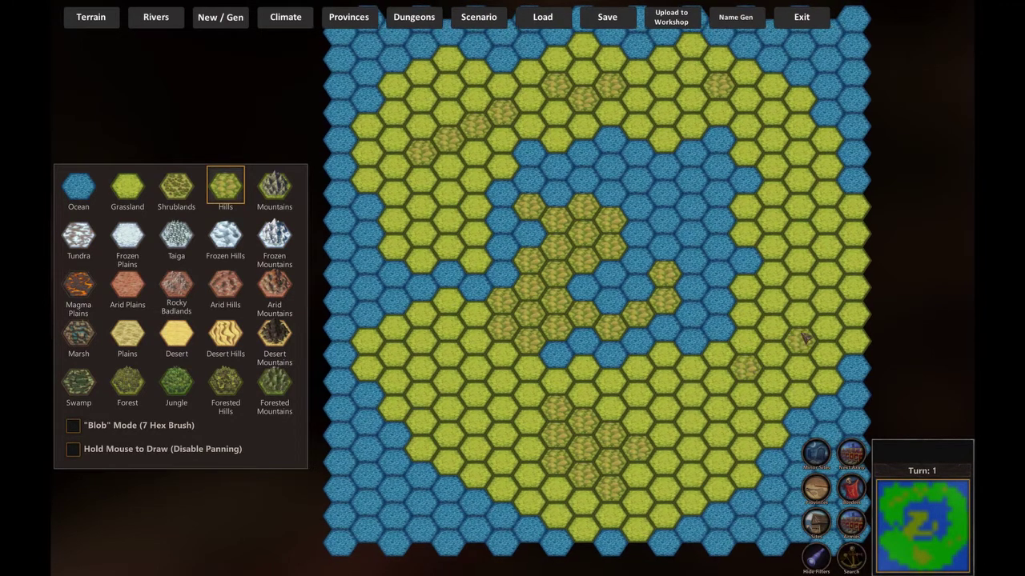
pyautogui.click(815, 300)
pyautogui.click(801, 263)
pyautogui.click(799, 309)
pyautogui.click(800, 290)
pyautogui.click(823, 328)
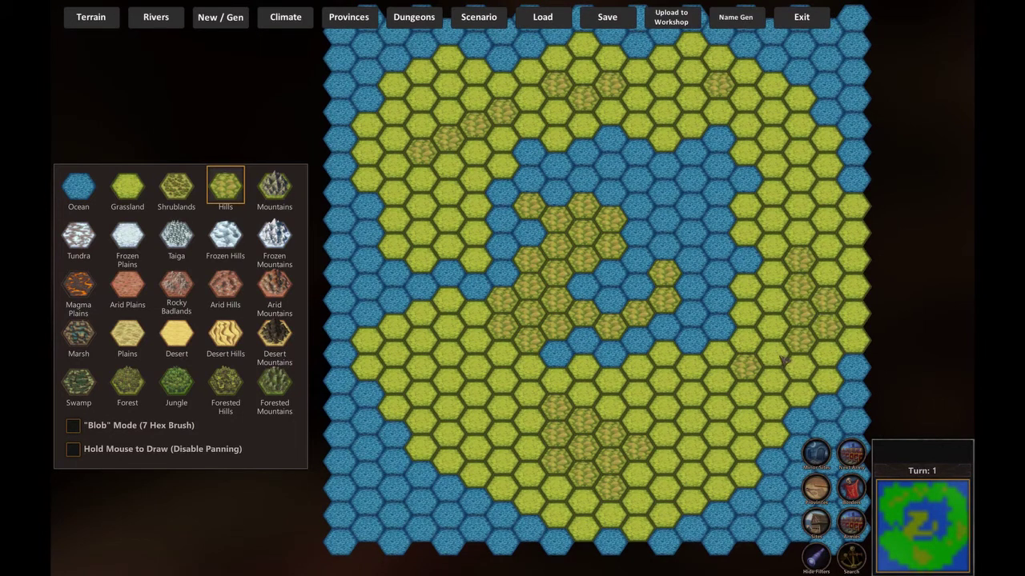
# Step: Extend the eastern Hills band southwest across the southeastern land
pyautogui.click(778, 358)
pyautogui.click(774, 381)
pyautogui.click(740, 397)
pyautogui.click(735, 420)
pyautogui.click(695, 422)
pyautogui.click(722, 410)
pyautogui.click(723, 432)
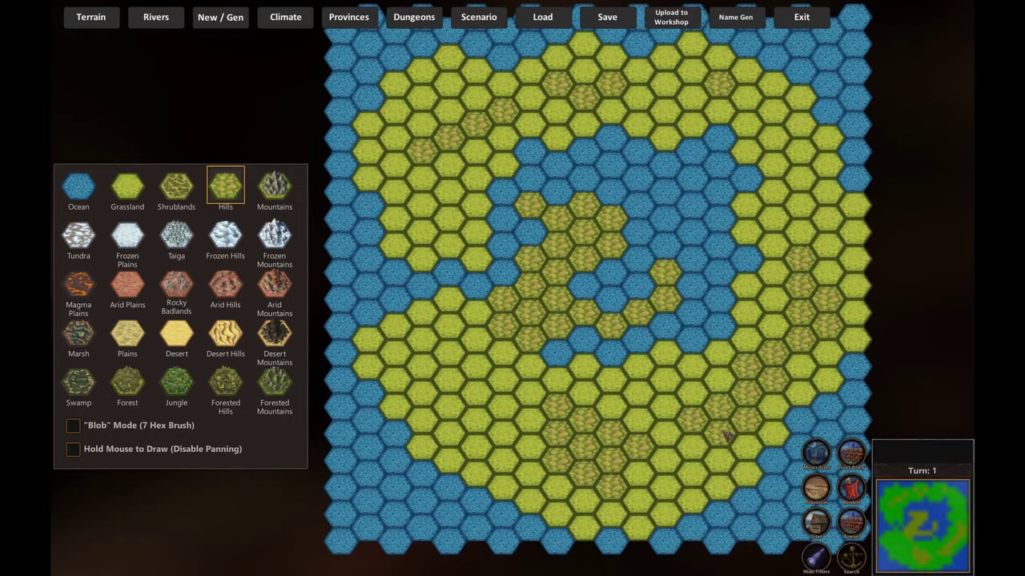
# Step: Paint a short chain of four Hills hexes on the northeastern land
pyautogui.click(800, 175)
pyautogui.click(793, 155)
pyautogui.click(775, 142)
pyautogui.click(774, 112)
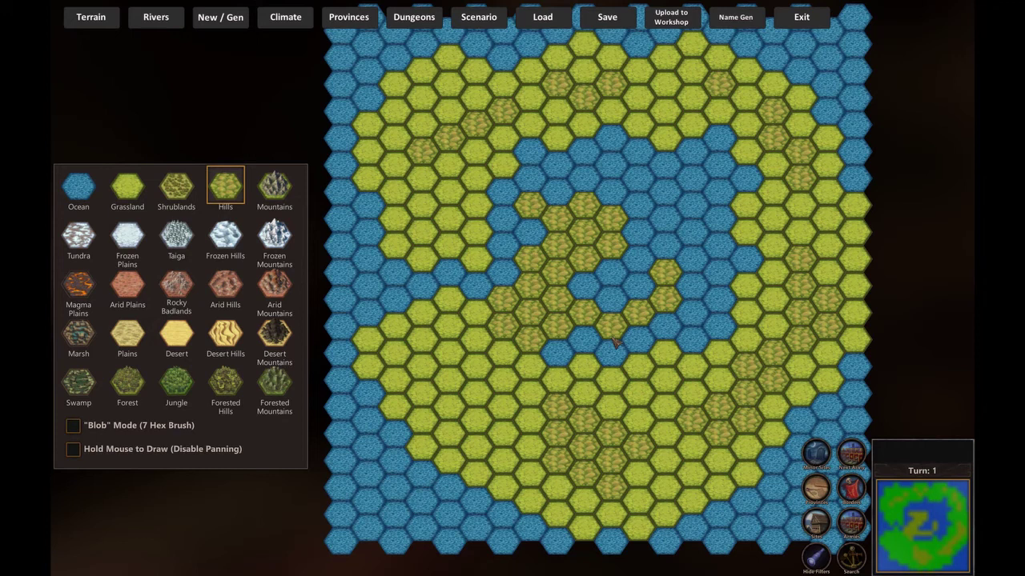
# Step: Paint a cluster of six Hills hexes on the southwestern land
pyautogui.click(450, 380)
pyautogui.click(477, 392)
pyautogui.click(459, 406)
pyautogui.click(482, 418)
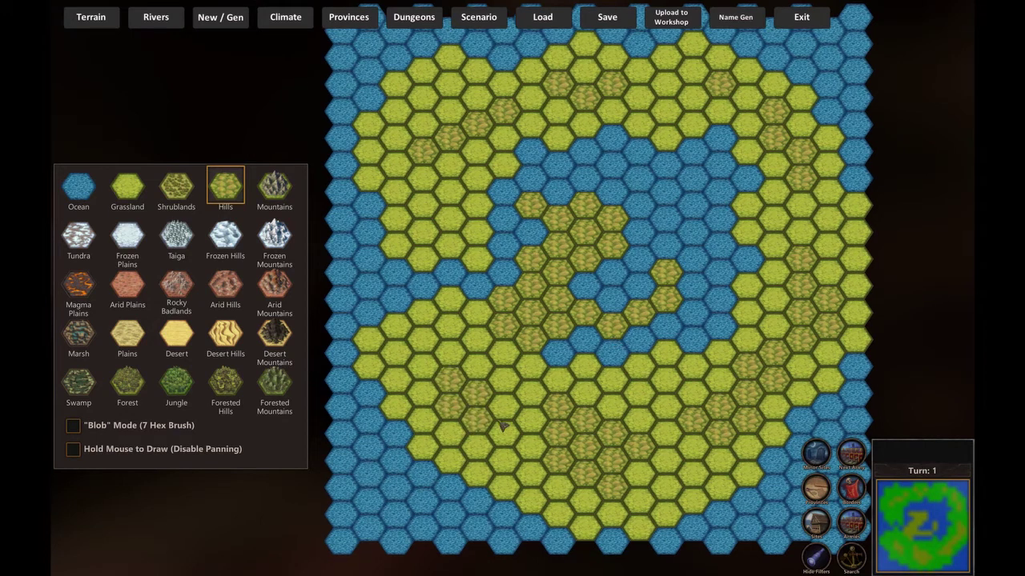
pyautogui.click(502, 413)
pyautogui.click(500, 435)
# Step: Place single Mountains hexes on the northwestern and northern land and four on the central landmass
pyautogui.click(275, 188)
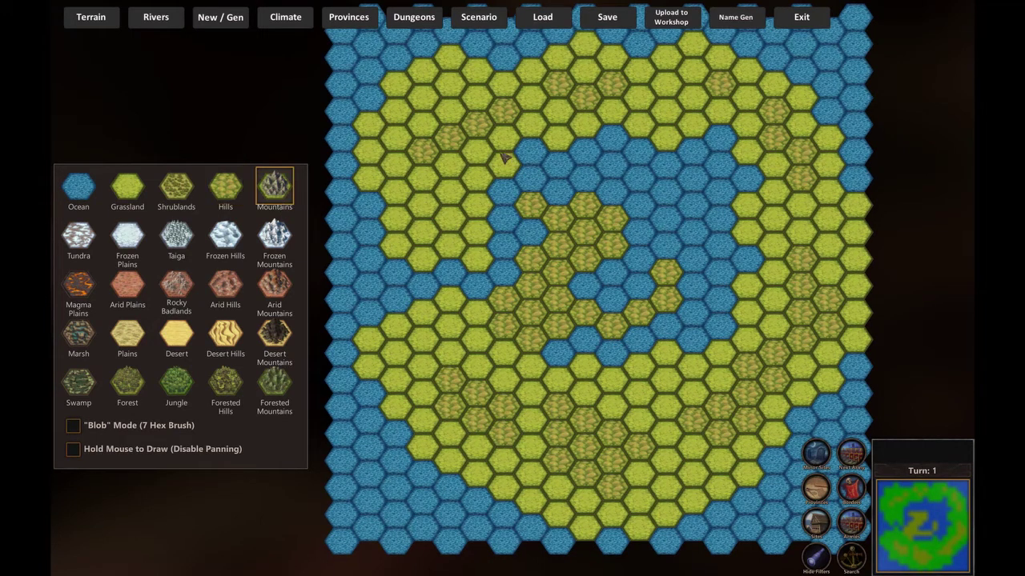
pyautogui.click(456, 116)
pyautogui.click(591, 98)
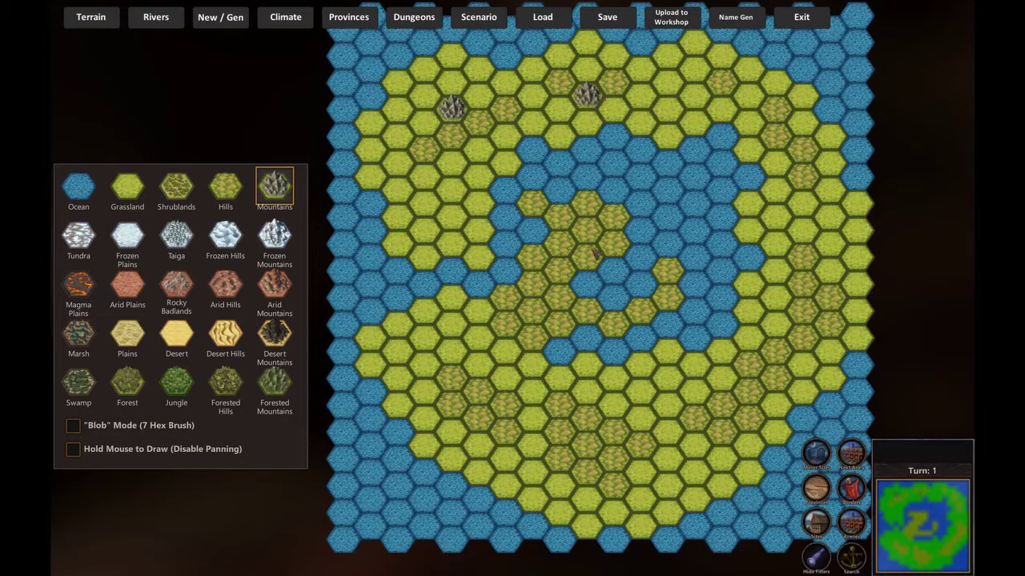
pyautogui.click(560, 241)
pyautogui.click(532, 282)
pyautogui.click(560, 295)
pyautogui.click(533, 308)
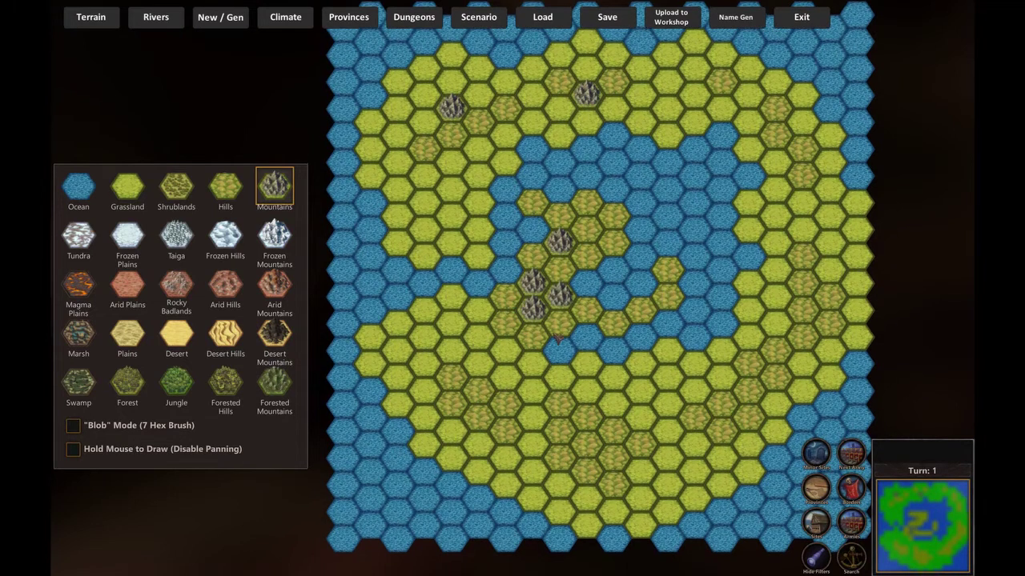
# Step: Place three Mountains hexes along the southeastern hills, one in the eastern hills and one in the northeastern hills
pyautogui.click(721, 400)
pyautogui.click(749, 388)
pyautogui.click(775, 347)
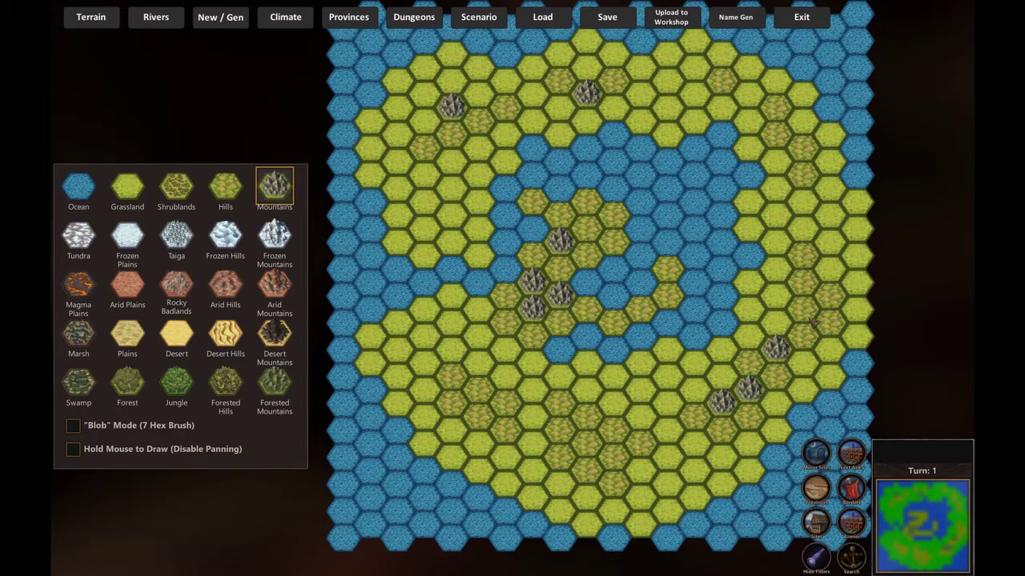
pyautogui.click(803, 307)
pyautogui.click(804, 159)
# Step: Place three Mountains hexes in the southern hills and three in the southwestern hills
pyautogui.click(592, 447)
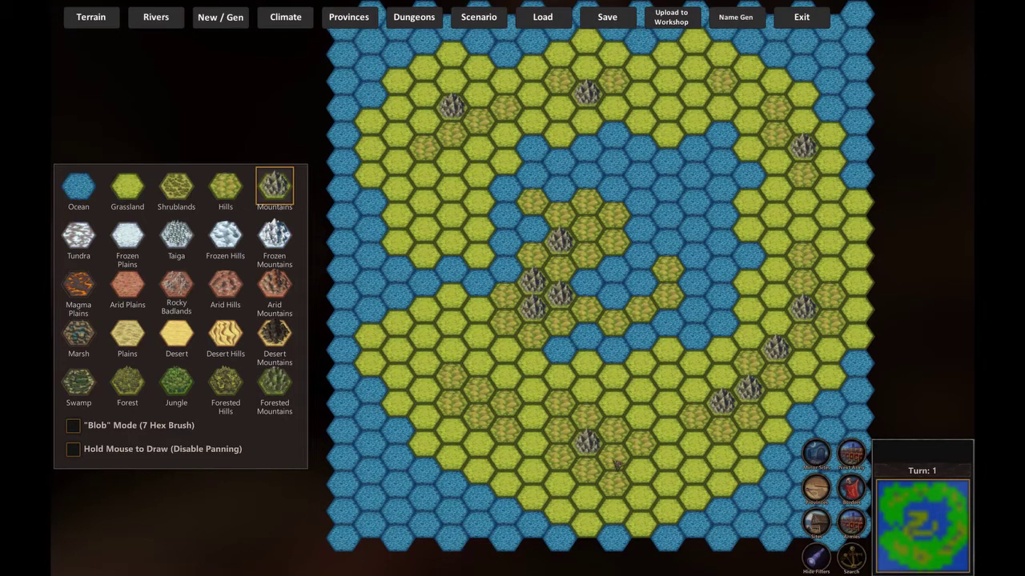
pyautogui.click(614, 456)
pyautogui.click(561, 433)
pyautogui.click(505, 401)
pyautogui.click(478, 388)
pyautogui.click(478, 413)
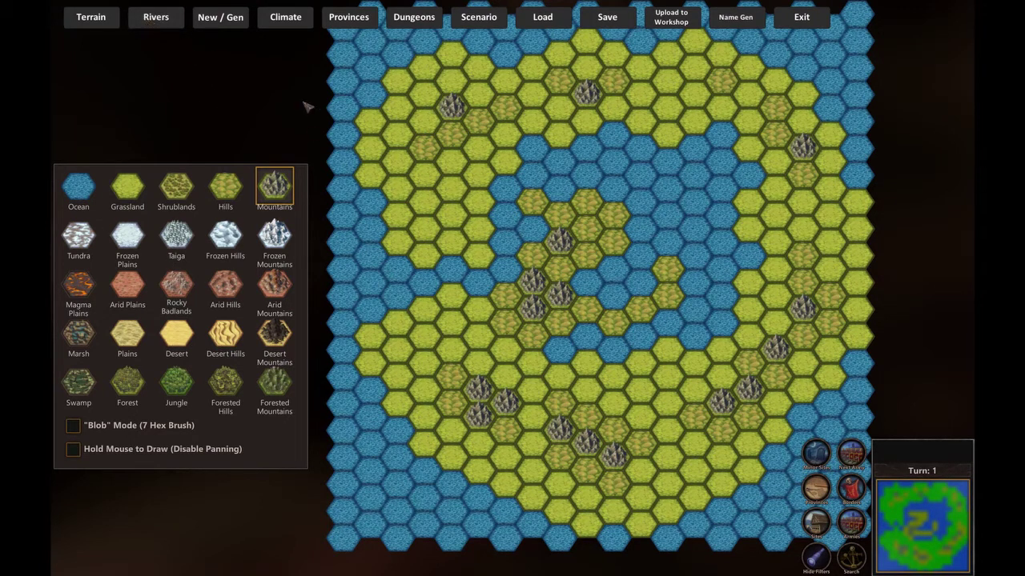
# Step: Draw a new river along hex corners from the southwestern mountains northeast to the inner sea
pyautogui.click(156, 17)
pyautogui.click(96, 181)
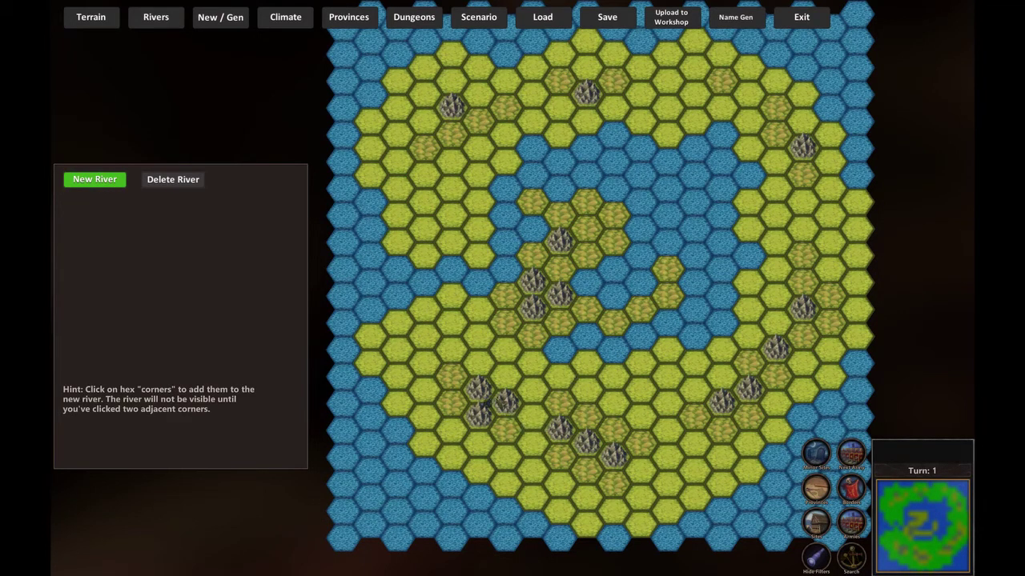
pyautogui.click(496, 390)
pyautogui.click(515, 390)
pyautogui.click(524, 376)
pyautogui.click(541, 376)
pyautogui.click(551, 366)
pyautogui.click(96, 184)
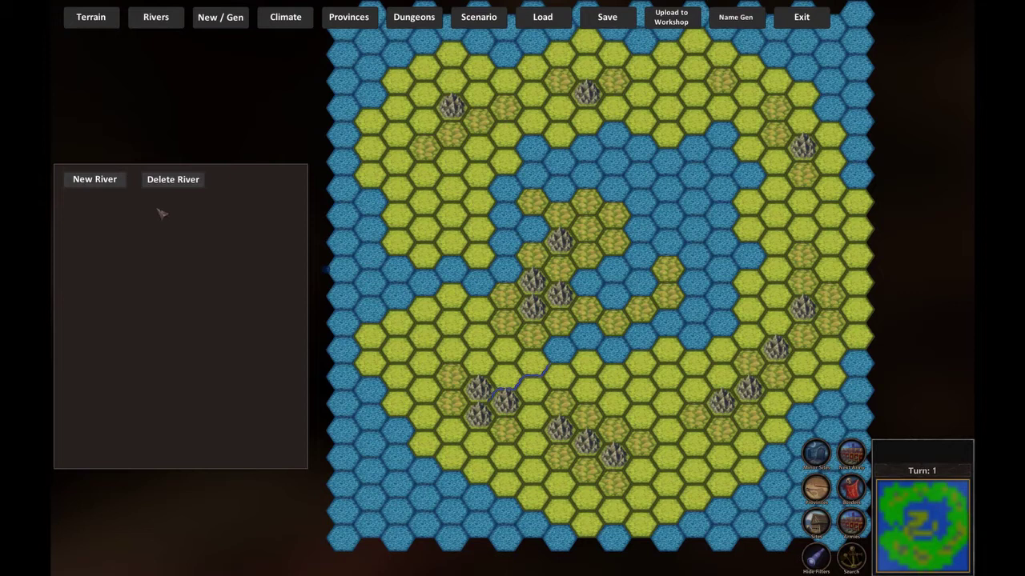
# Step: Draw a short river below the central landmass's northernmost mountain and another from the southern mountains north to the inner sea
pyautogui.click(97, 183)
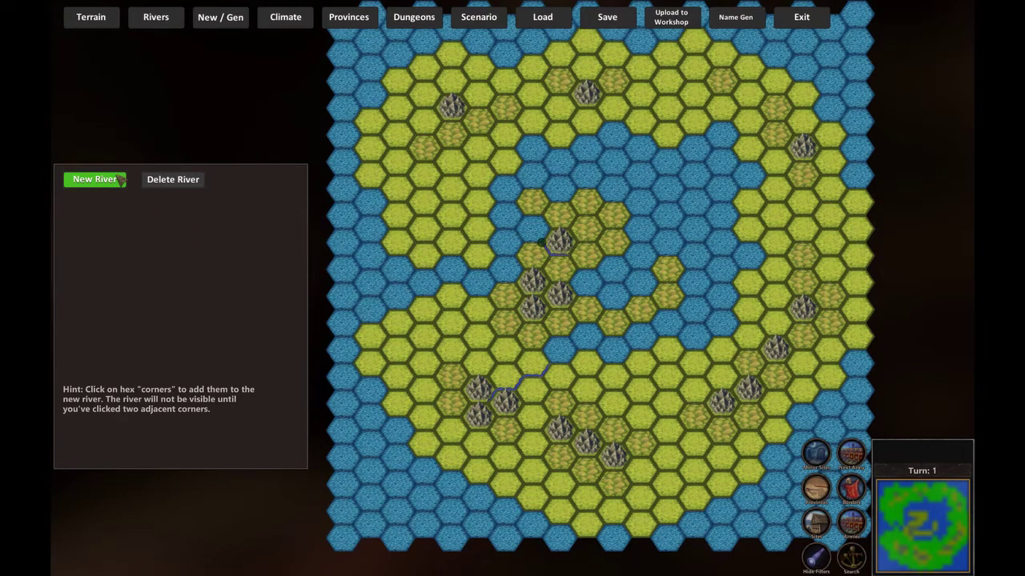
pyautogui.click(97, 181)
pyautogui.click(97, 181)
pyautogui.click(599, 403)
pyautogui.click(605, 390)
pyautogui.click(598, 377)
pyautogui.click(604, 364)
pyautogui.click(97, 181)
# Step: Draw a river from the southeastern mountains south to the outer ocean
pyautogui.click(97, 181)
pyautogui.click(738, 403)
pyautogui.click(732, 416)
pyautogui.click(738, 430)
pyautogui.click(732, 443)
pyautogui.click(739, 457)
pyautogui.click(731, 470)
pyautogui.click(101, 181)
# Step: Draw a river from the eastern mountain north along the hills, bending west toward the inner sea
pyautogui.click(101, 180)
pyautogui.click(792, 293)
pyautogui.click(786, 282)
pyautogui.click(792, 268)
pyautogui.click(787, 254)
pyautogui.click(794, 241)
pyautogui.click(786, 228)
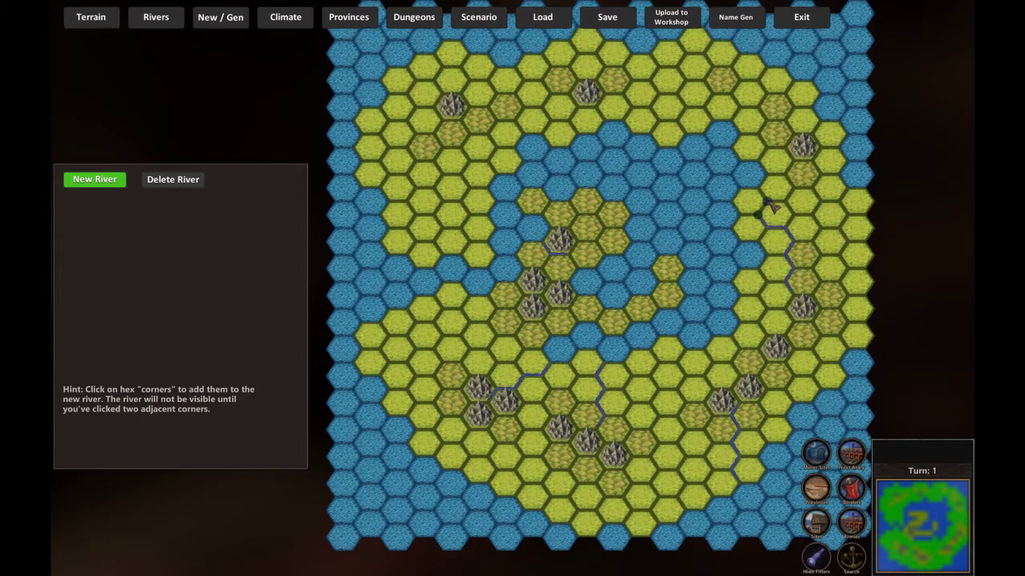
pyautogui.click(99, 178)
pyautogui.click(99, 178)
# Step: Draw a second eastern river running west along the hex edges just north of the first one
pyautogui.click(810, 214)
pyautogui.click(794, 214)
pyautogui.click(785, 201)
pyautogui.click(767, 201)
pyautogui.click(98, 180)
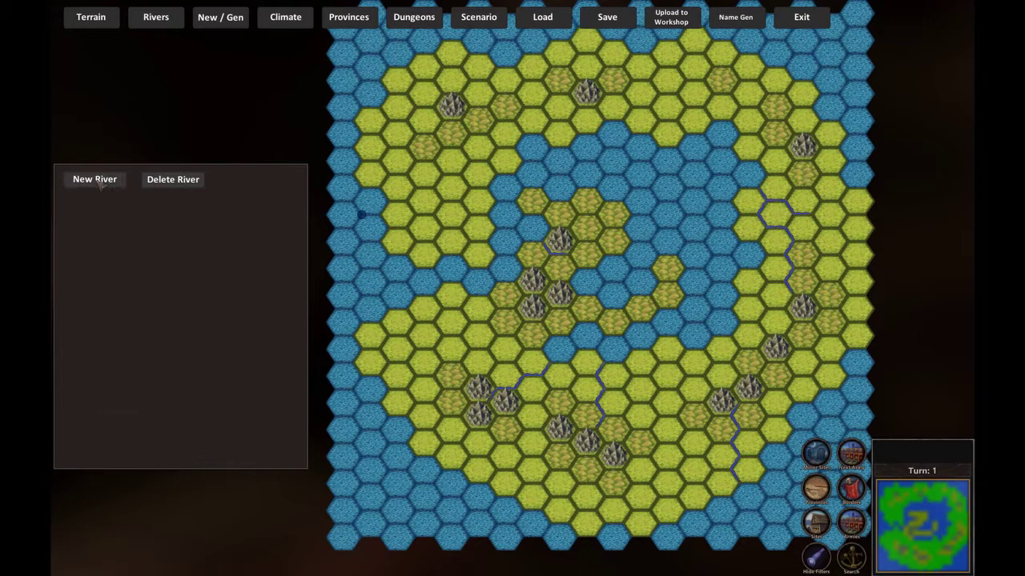
# Step: Add a short tributary north of the second eastern river and a connected branch running northwest to the inner sea
pyautogui.click(97, 180)
pyautogui.click(793, 188)
pyautogui.click(785, 201)
pyautogui.click(99, 180)
pyautogui.click(99, 180)
pyautogui.click(793, 188)
pyautogui.click(786, 174)
pyautogui.click(768, 174)
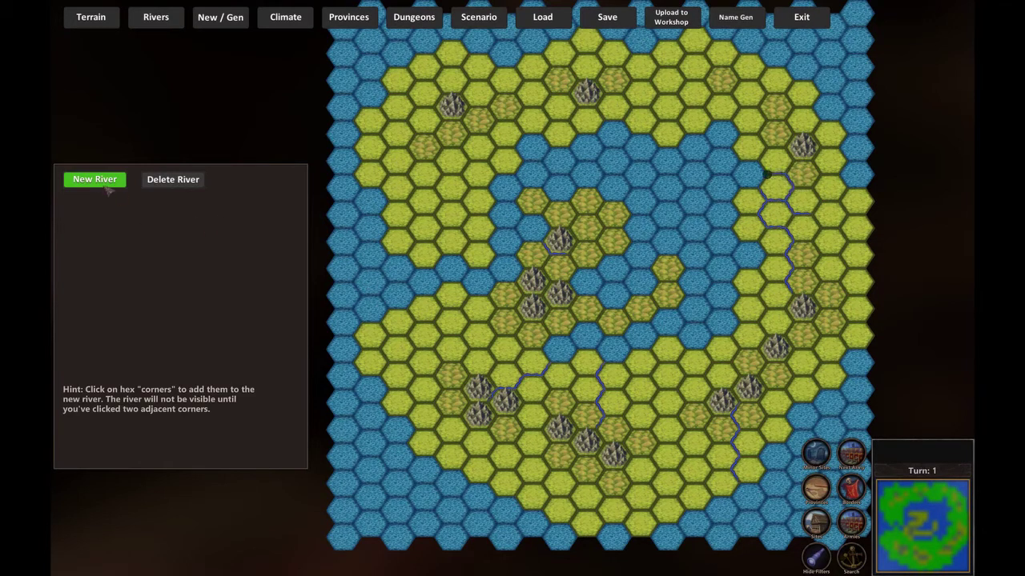
# Step: Draw a river from the hills below the northwestern mountain south along the hex edges, bending west near the channel
pyautogui.click(100, 182)
pyautogui.click(104, 183)
pyautogui.click(461, 121)
pyautogui.click(469, 134)
pyautogui.click(461, 147)
pyautogui.click(469, 161)
pyautogui.click(461, 175)
pyautogui.click(469, 188)
pyautogui.click(462, 202)
pyautogui.click(469, 215)
pyautogui.click(462, 228)
pyautogui.click(444, 229)
pyautogui.click(437, 242)
# Step: Draw a short river from beside the northern mountain northwest along the hills to the outer ocean
pyautogui.click(94, 181)
pyautogui.click(94, 181)
pyautogui.click(578, 80)
pyautogui.click(569, 68)
pyautogui.click(551, 68)
pyautogui.click(543, 55)
# Step: Draw a river from the central mountains west through the grassland to the western channel
pyautogui.click(90, 184)
pyautogui.click(90, 184)
pyautogui.click(522, 295)
pyautogui.click(496, 307)
pyautogui.click(471, 318)
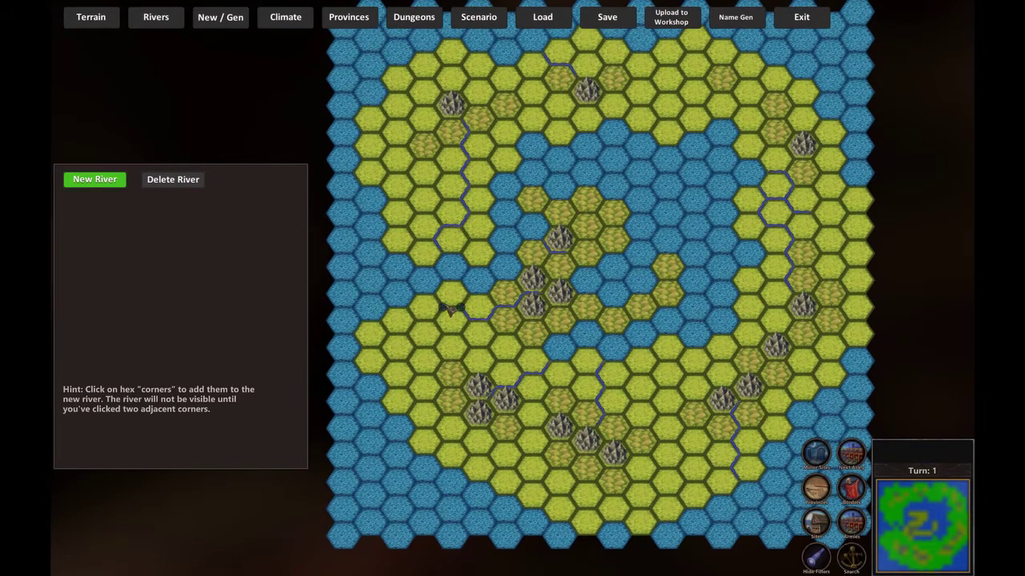
pyautogui.click(445, 307)
pyautogui.click(84, 181)
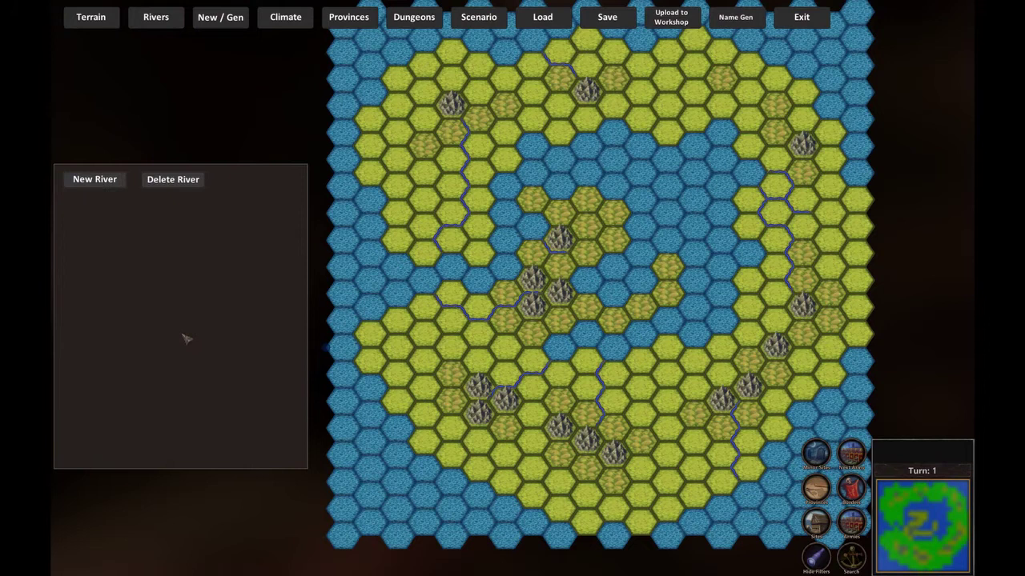
# Step: Paint five Plains hexes around the western side of the northwestern hills and mountain
pyautogui.moveTo(647, 346); pyautogui.dragTo(619, 368)
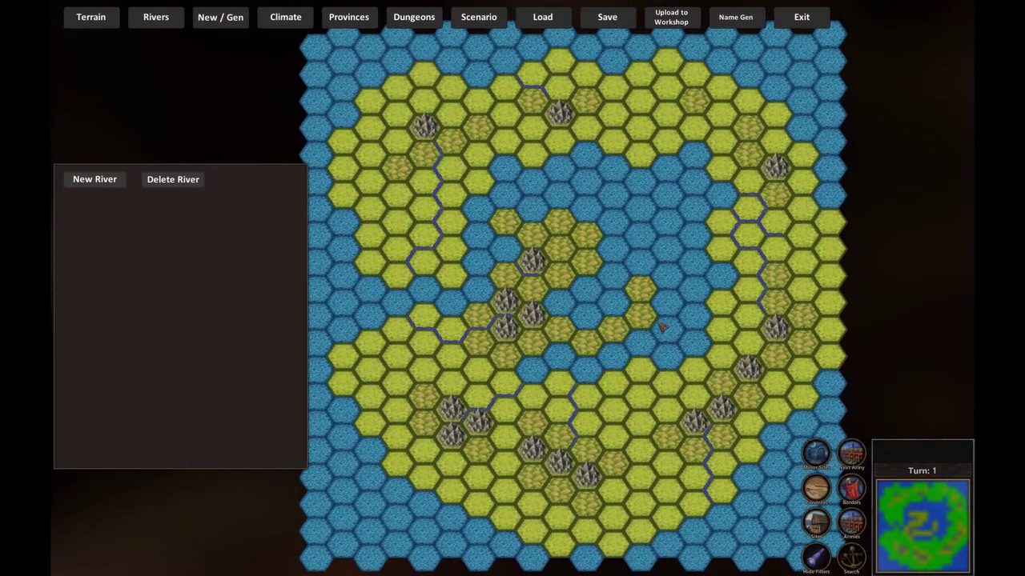
pyautogui.click(90, 17)
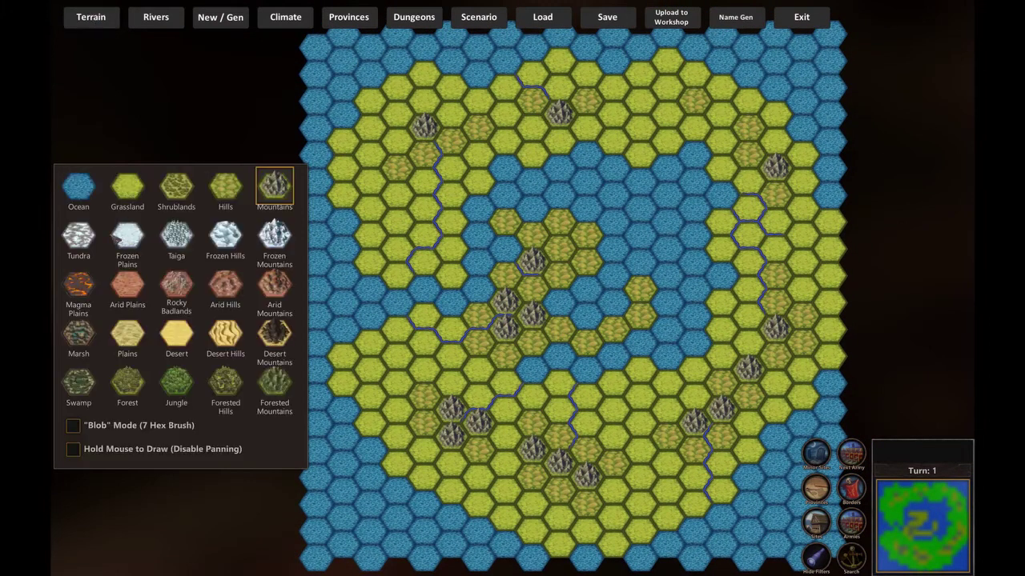
pyautogui.click(127, 186)
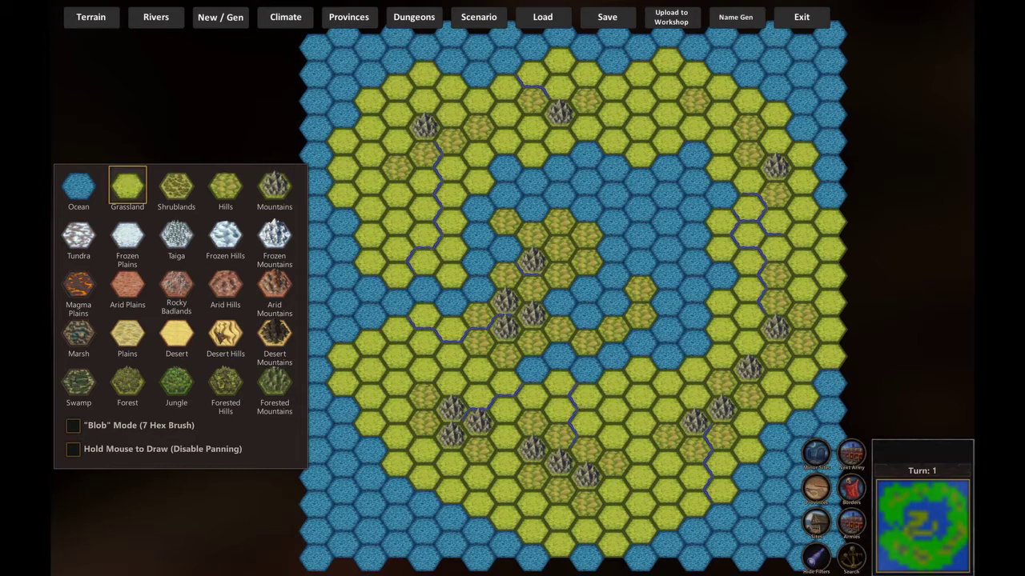
pyautogui.click(128, 332)
pyautogui.moveTo(395, 245); pyautogui.dragTo(411, 293)
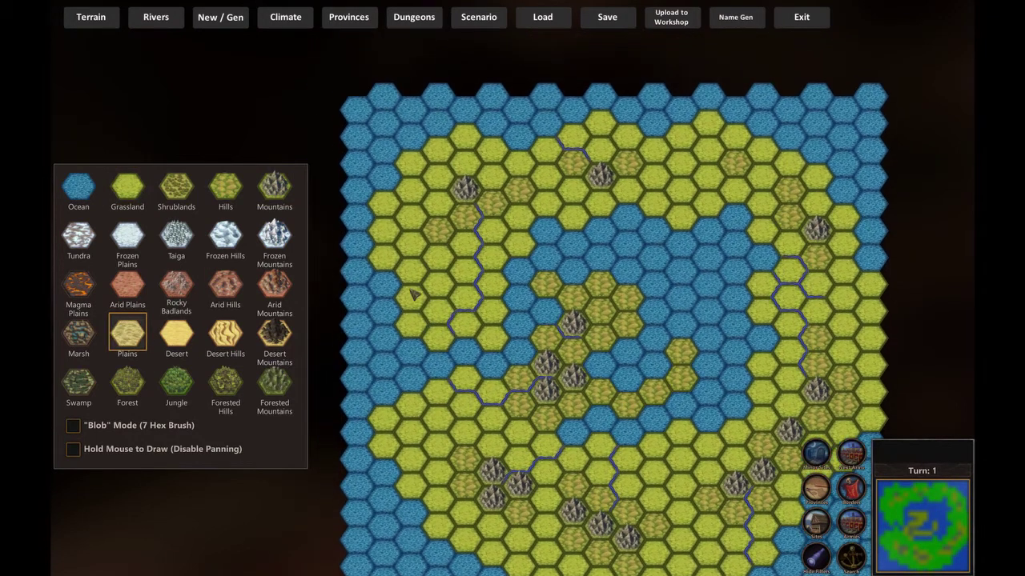
pyautogui.click(438, 176)
pyautogui.click(411, 216)
pyautogui.click(412, 244)
pyautogui.click(439, 256)
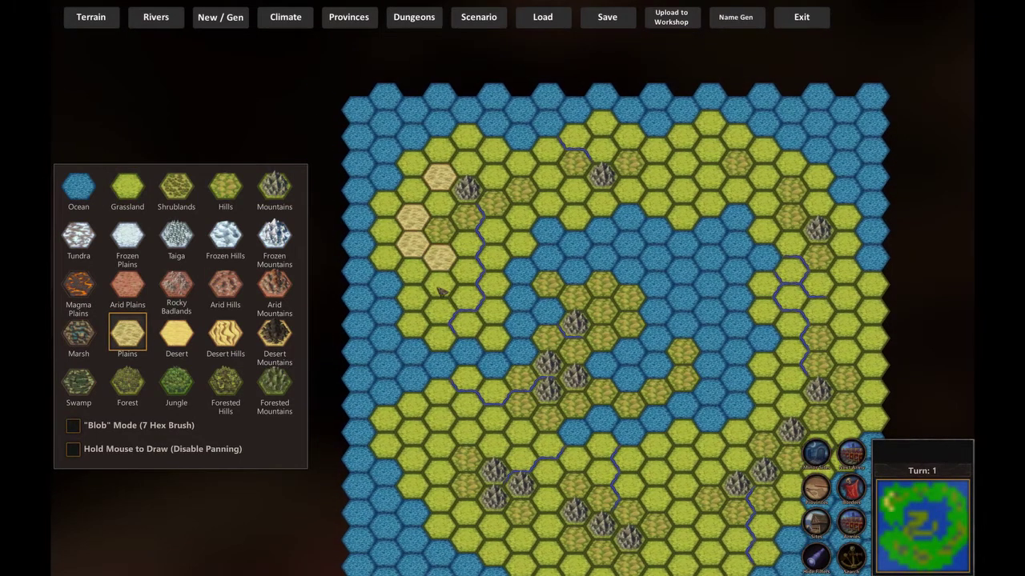
pyautogui.click(438, 281)
# Step: Paint Plains beside the northwestern mountain, east of its hills, and directly south of the northern mountain
pyautogui.click(521, 216)
pyautogui.click(548, 203)
pyautogui.click(548, 177)
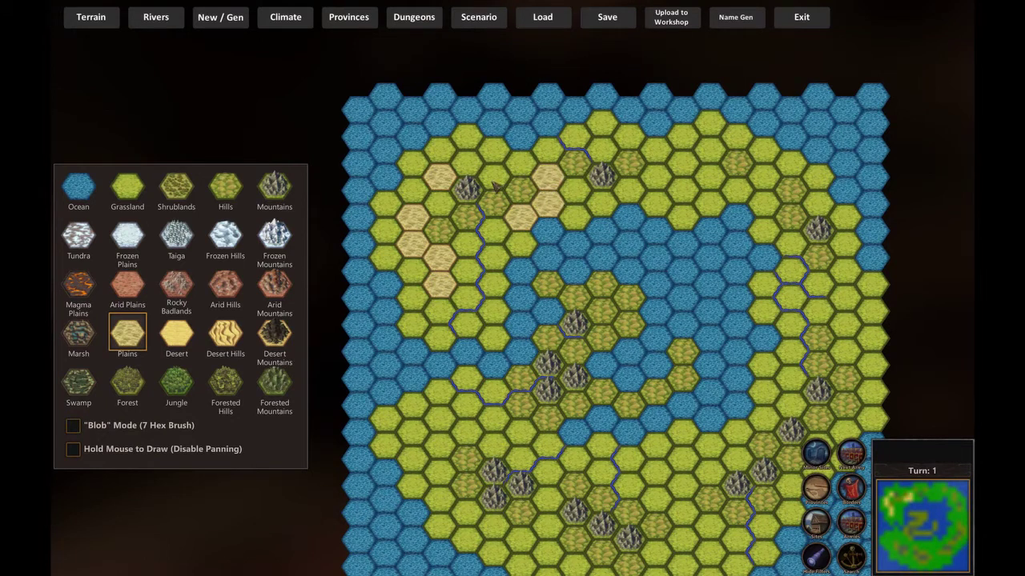
pyautogui.click(493, 176)
pyautogui.click(602, 202)
pyautogui.click(629, 190)
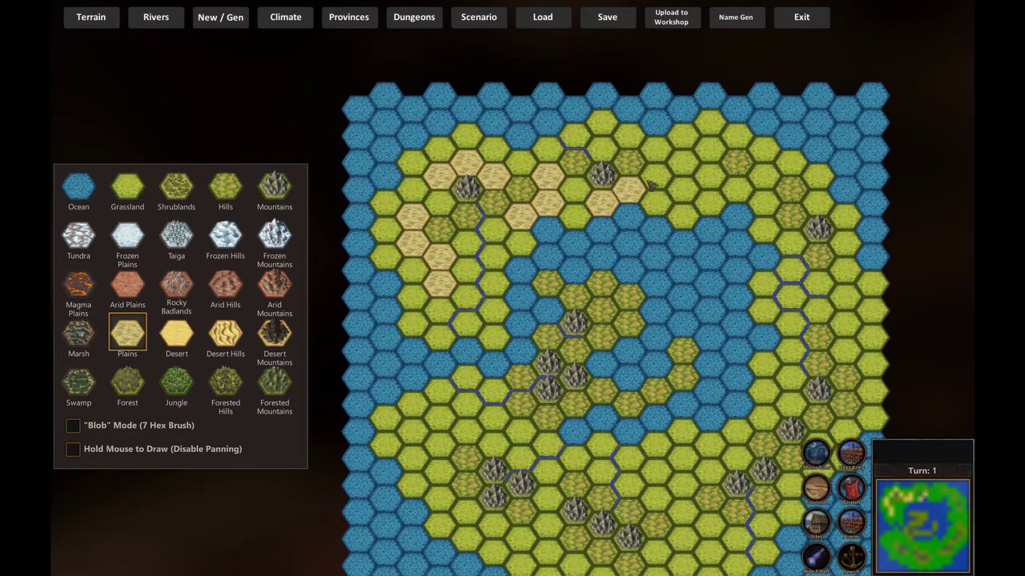
# Step: Extend the Plains east along the northern land, surrounding the lone northeastern hill
pyautogui.click(656, 176)
pyautogui.click(684, 162)
pyautogui.click(709, 175)
pyautogui.click(737, 191)
pyautogui.click(771, 175)
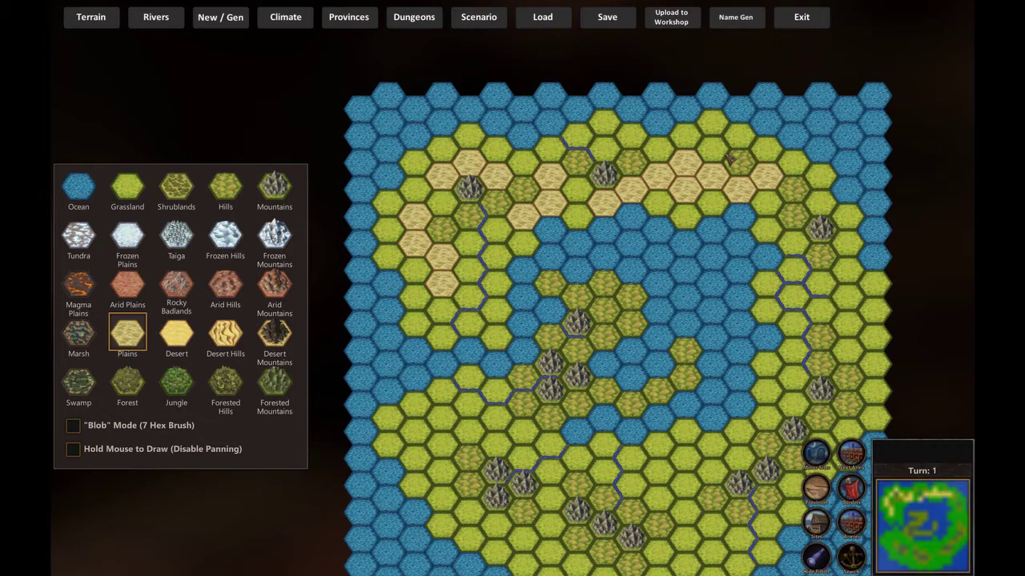
pyautogui.click(716, 156)
# Step: Paint a strip of Plains down the eastern edge, from below the northeastern mountain to beside the eastern mountain
pyautogui.moveTo(762, 250); pyautogui.dragTo(711, 237)
pyautogui.click(760, 245)
pyautogui.click(761, 272)
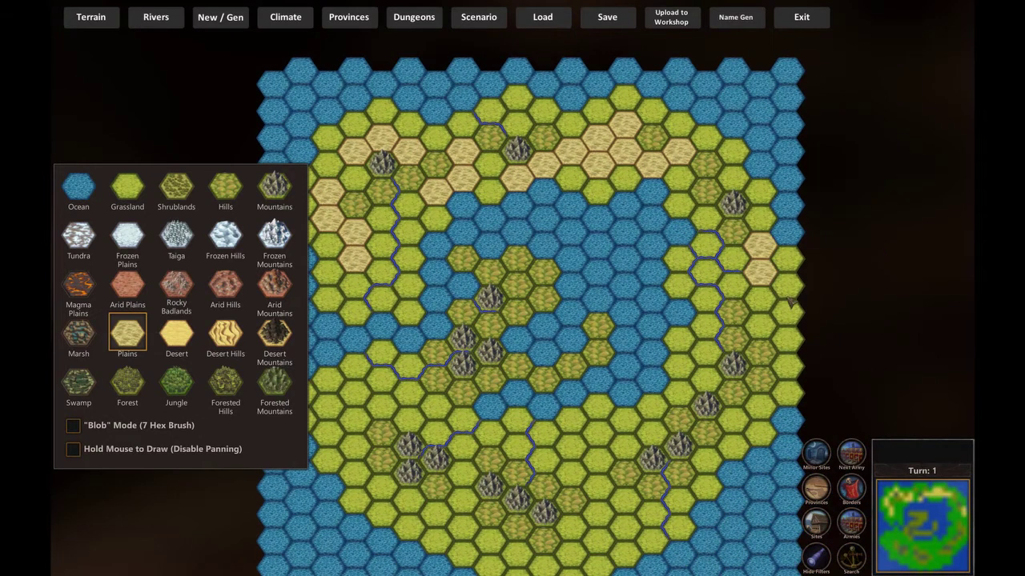
pyautogui.click(787, 285)
pyautogui.click(788, 312)
pyautogui.click(788, 339)
pyautogui.moveTo(795, 373); pyautogui.dragTo(801, 373)
pyautogui.click(787, 393)
pyautogui.click(788, 366)
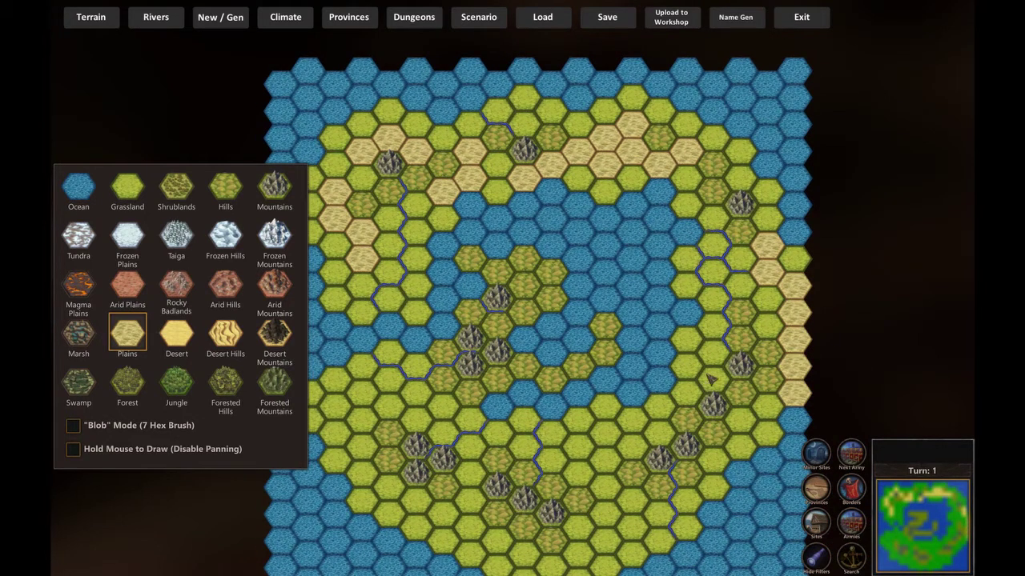
# Step: Paint two Plains hexes west of the eastern mountains and three on the coast southeast of them
pyautogui.click(707, 380)
pyautogui.click(680, 366)
pyautogui.moveTo(670, 416); pyautogui.dragTo(691, 341)
pyautogui.click(778, 363)
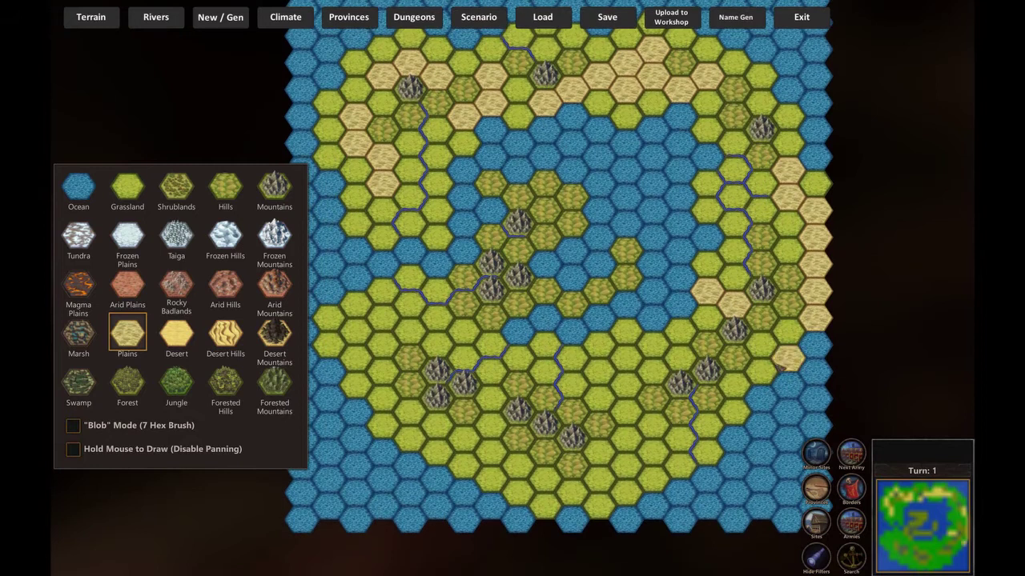
pyautogui.click(763, 350)
pyautogui.click(757, 372)
# Step: Paint a patch of five Plains hexes between the southern river and the southeastern mountains
pyautogui.click(655, 371)
pyautogui.click(626, 360)
pyautogui.click(629, 384)
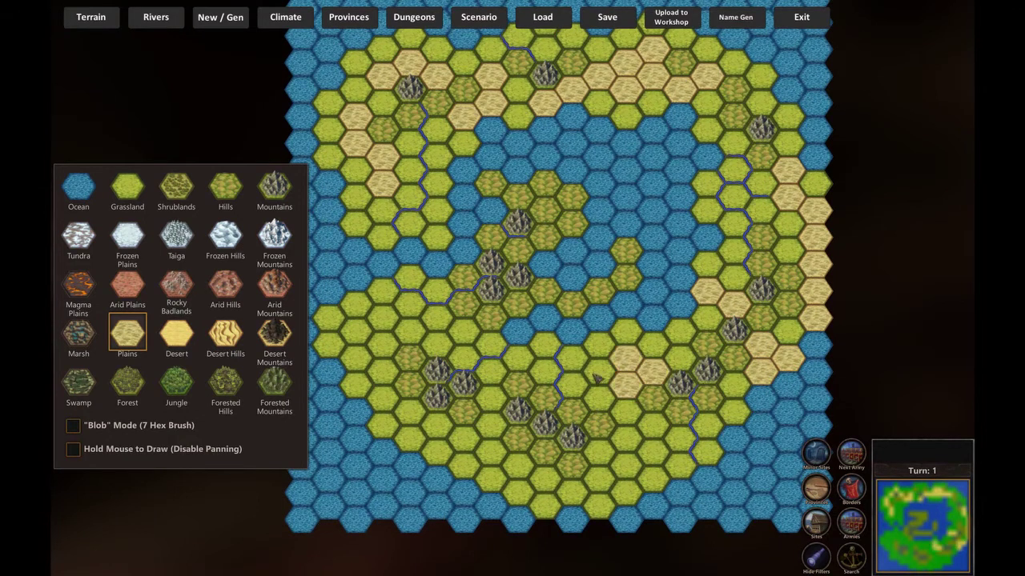
pyautogui.click(599, 375)
pyautogui.click(573, 385)
# Step: Paint a band of six Plains hexes along the southern land, curving southwest below the southern hills
pyautogui.click(656, 428)
pyautogui.click(650, 453)
pyautogui.click(627, 440)
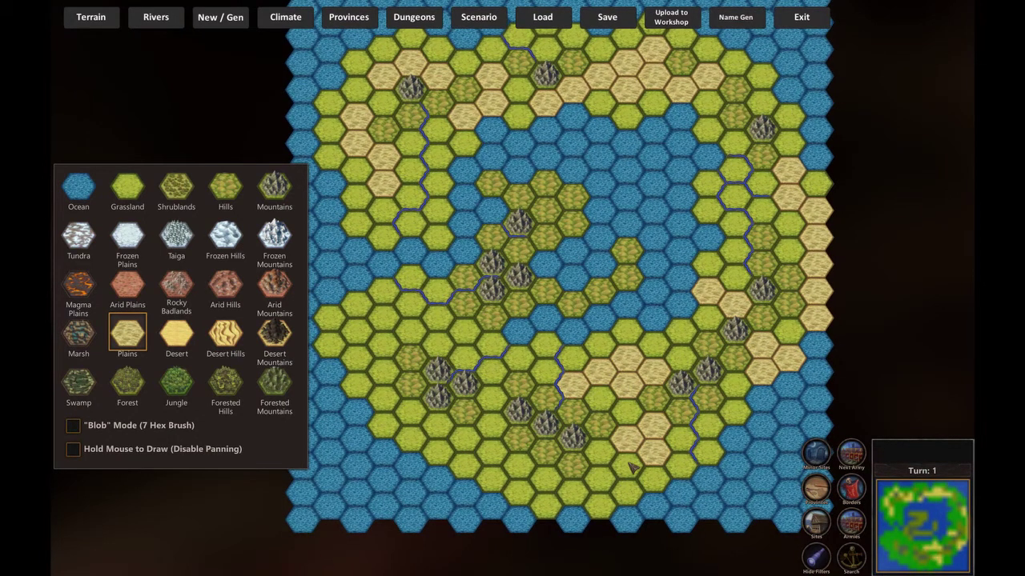
pyautogui.click(629, 466)
pyautogui.click(600, 481)
pyautogui.click(575, 493)
# Step: Paint Plains along the southwestern coast, from below the southern mountains around to the west of the southwestern hills
pyautogui.click(517, 466)
pyautogui.click(490, 453)
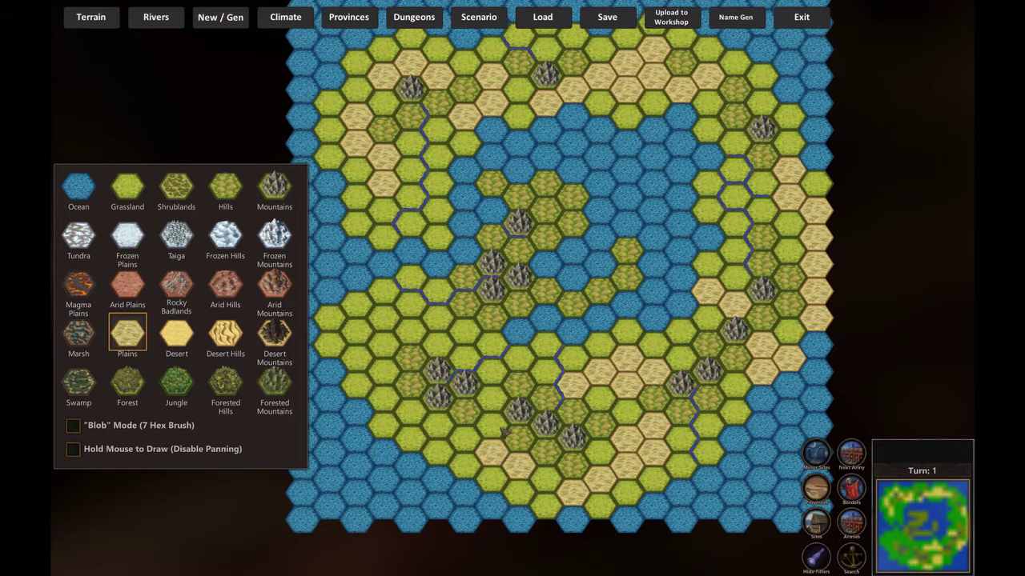
pyautogui.click(490, 425)
pyautogui.click(463, 438)
pyautogui.click(435, 426)
pyautogui.click(408, 411)
pyautogui.click(381, 371)
pyautogui.click(381, 343)
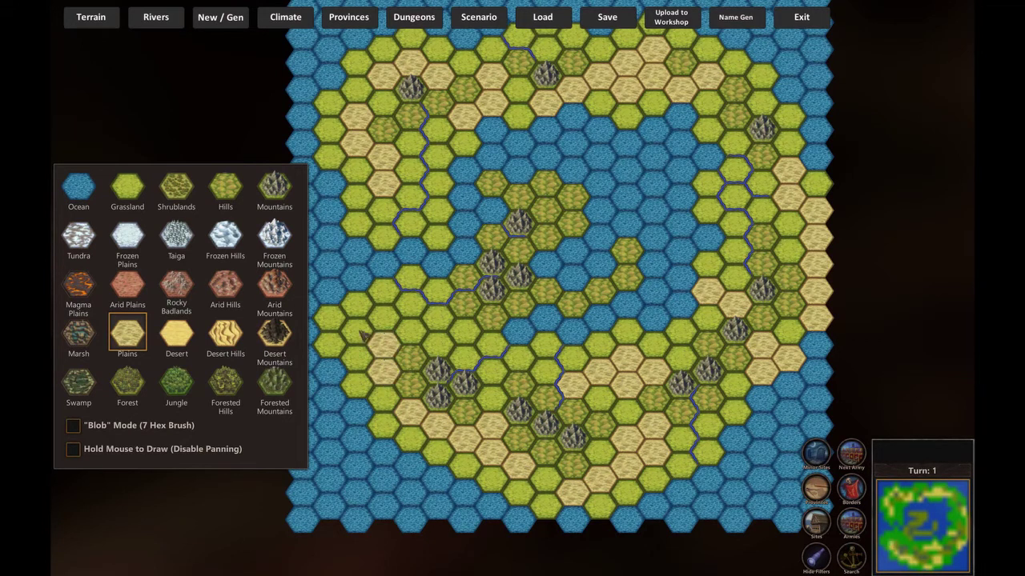
# Step: Paint a band of Plains north of the southwestern mountains, plus two Plains hexes on the northwestern land's eastern shore
pyautogui.click(354, 330)
pyautogui.click(381, 316)
pyautogui.click(408, 330)
pyautogui.click(438, 344)
pyautogui.click(465, 330)
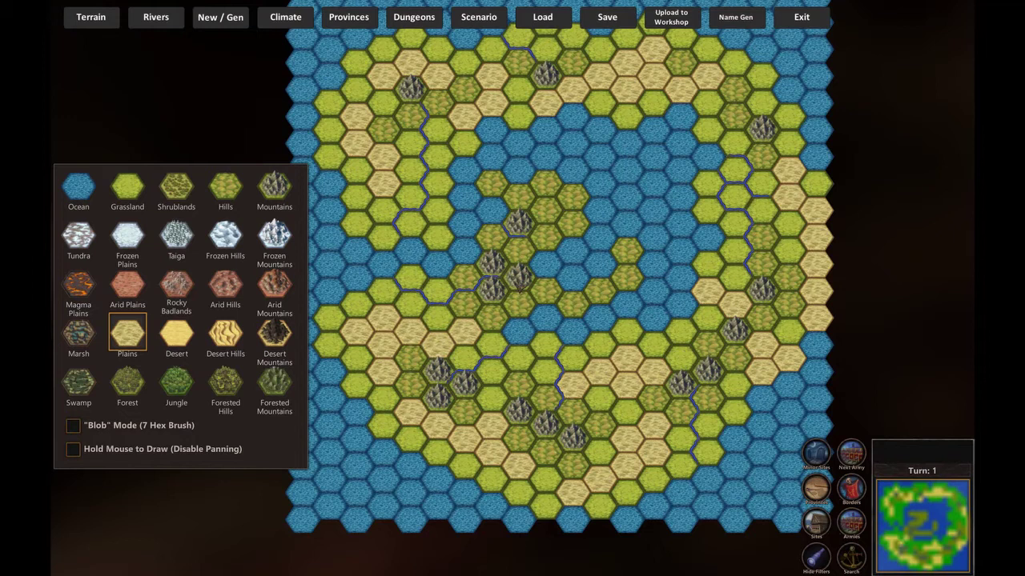
pyautogui.click(438, 239)
pyautogui.click(463, 148)
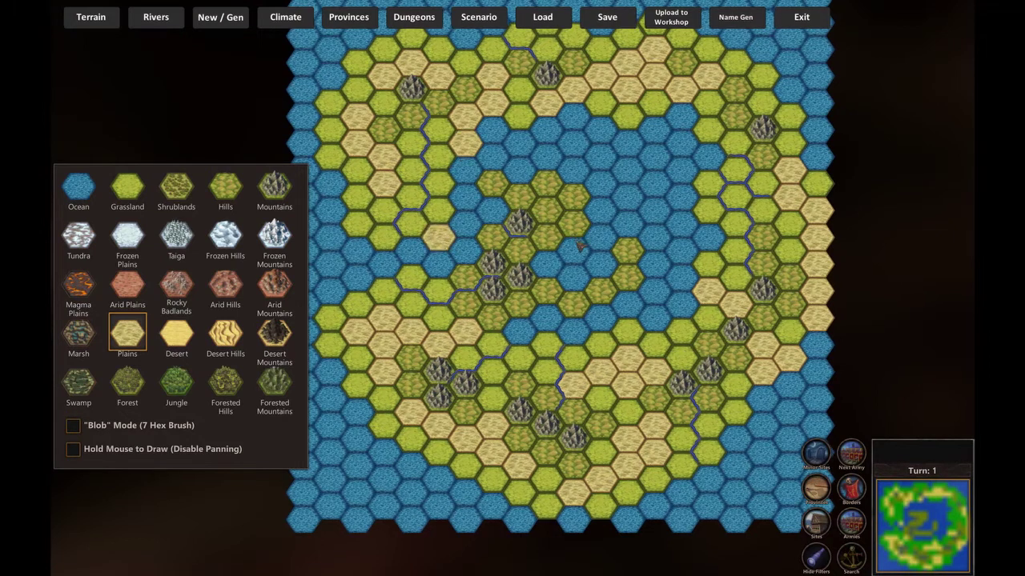
# Step: Paint two Forest hexes west of the northwestern river and two beside the northern mountain
pyautogui.moveTo(621, 321); pyautogui.dragTo(617, 346)
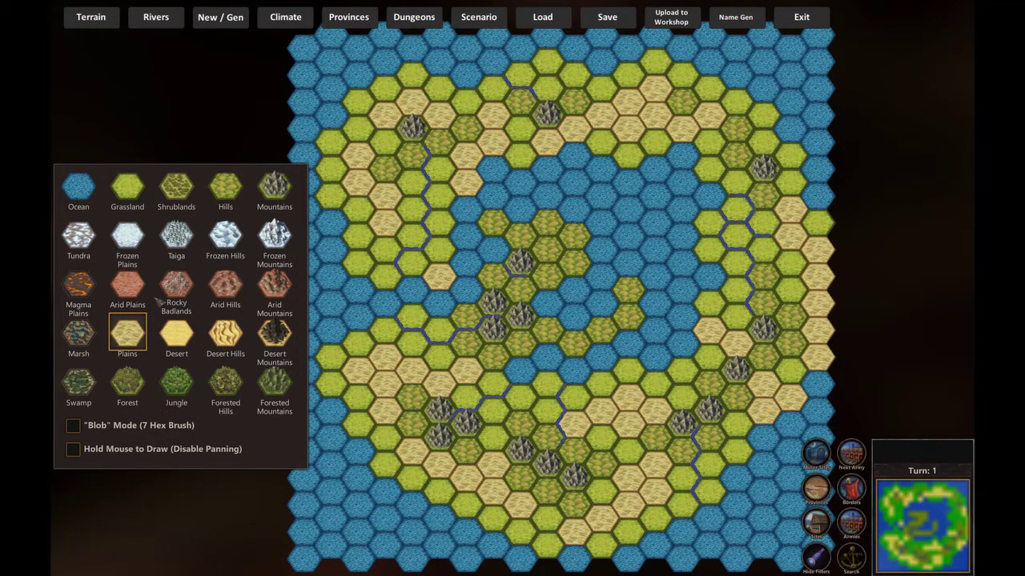
pyautogui.click(136, 382)
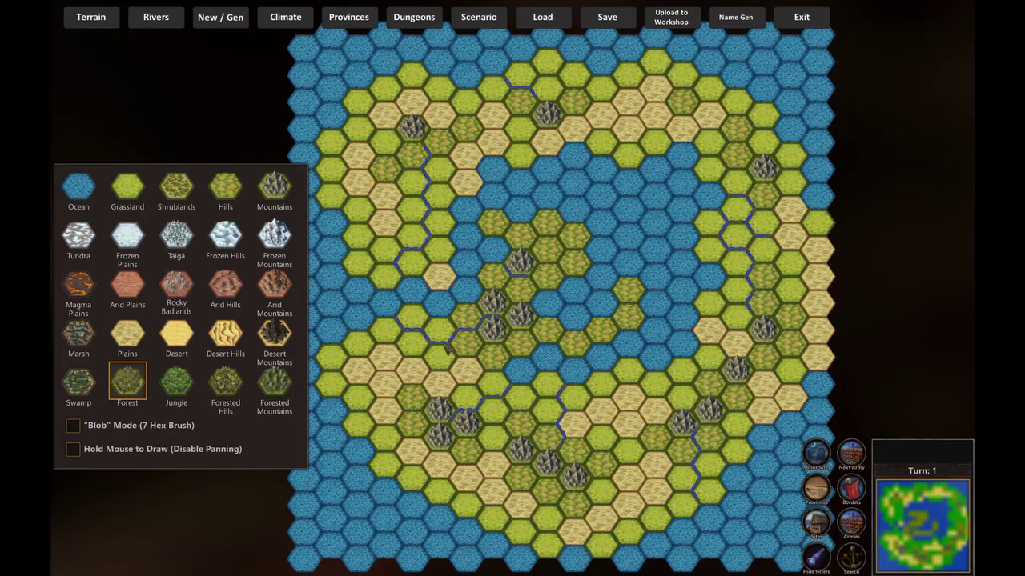
pyautogui.moveTo(535, 237); pyautogui.dragTo(600, 248)
pyautogui.click(475, 196)
pyautogui.click(483, 221)
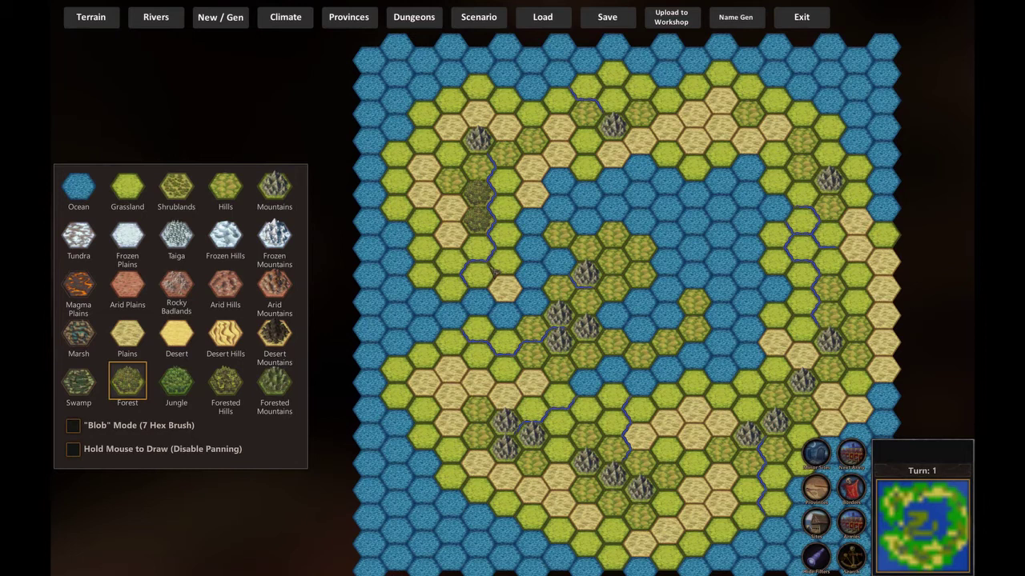
pyautogui.click(614, 98)
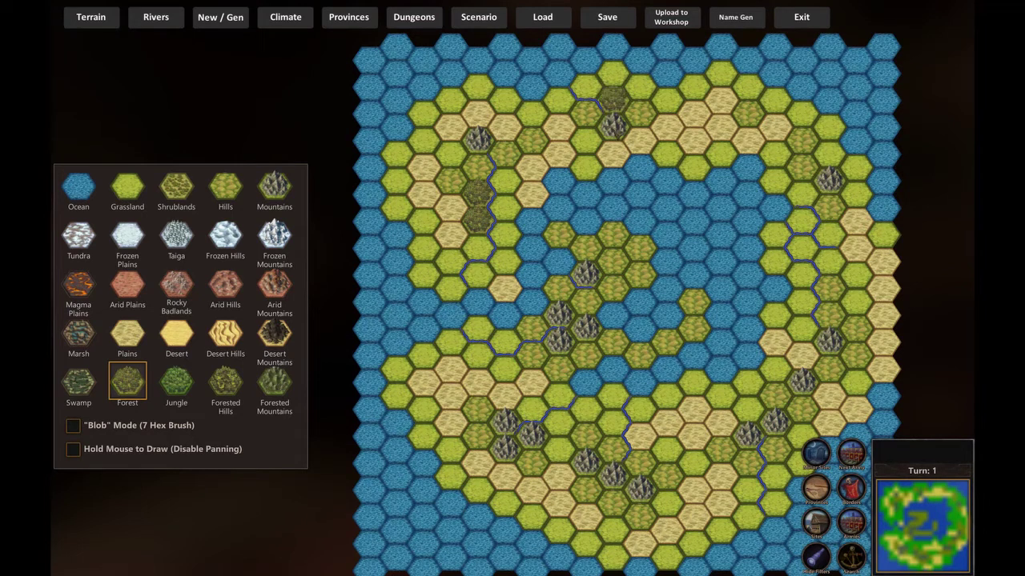
pyautogui.click(593, 139)
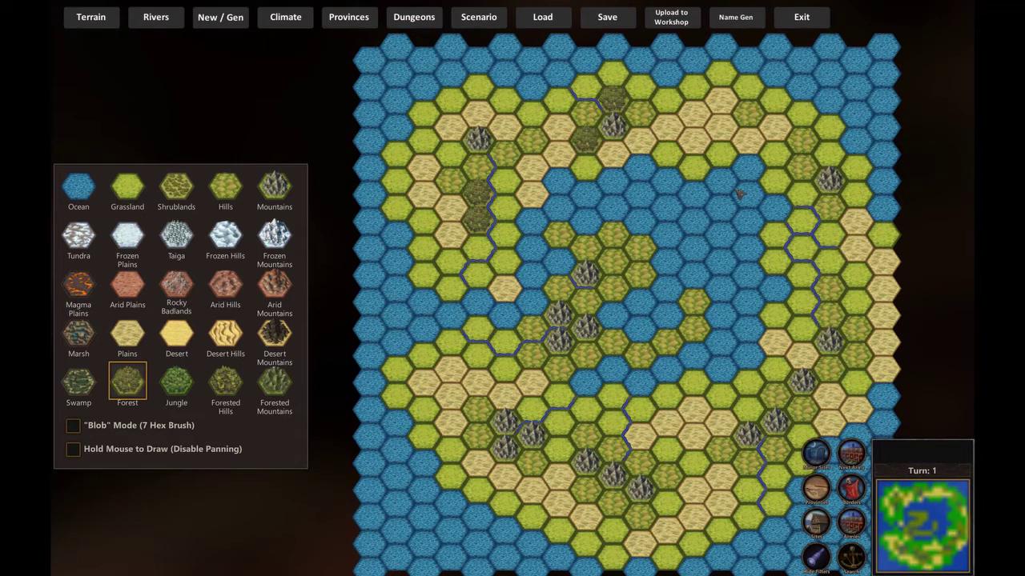
# Step: Paint three Forest hexes around the hills north of the eastern mountain and turn those two hills into Forested Hills
pyautogui.click(851, 272)
pyautogui.click(854, 309)
pyautogui.click(807, 312)
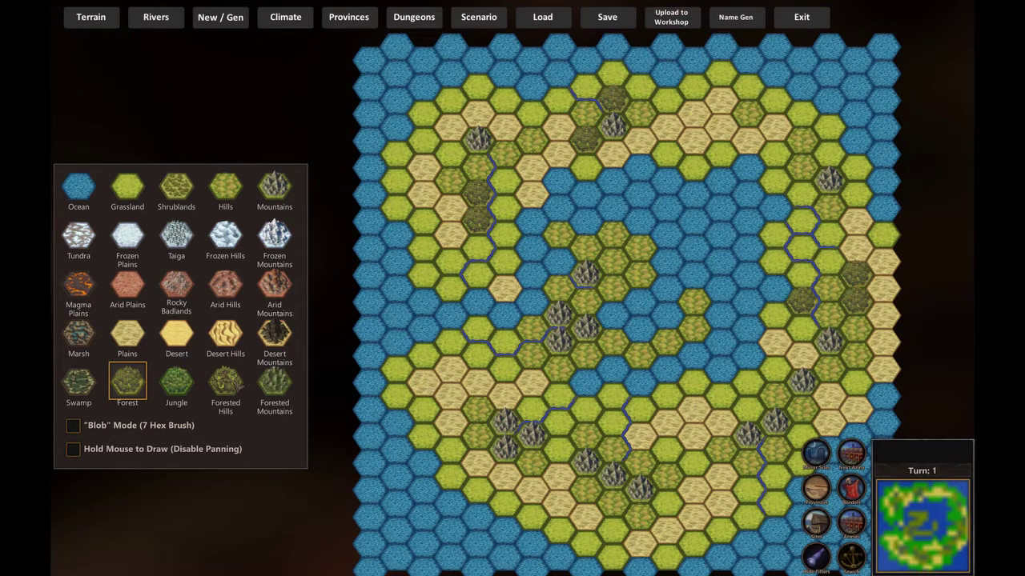
pyautogui.click(225, 383)
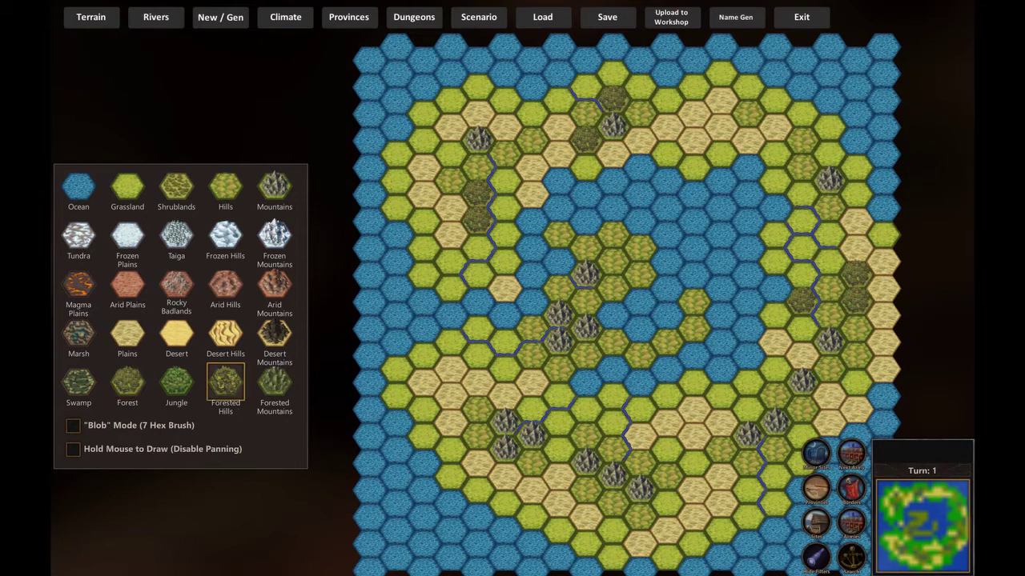
pyautogui.click(835, 311)
pyautogui.click(831, 289)
# Step: Paint Forest on three hexes west of the southeastern mountains and on two hexes just west of the southern river
pyautogui.click(131, 389)
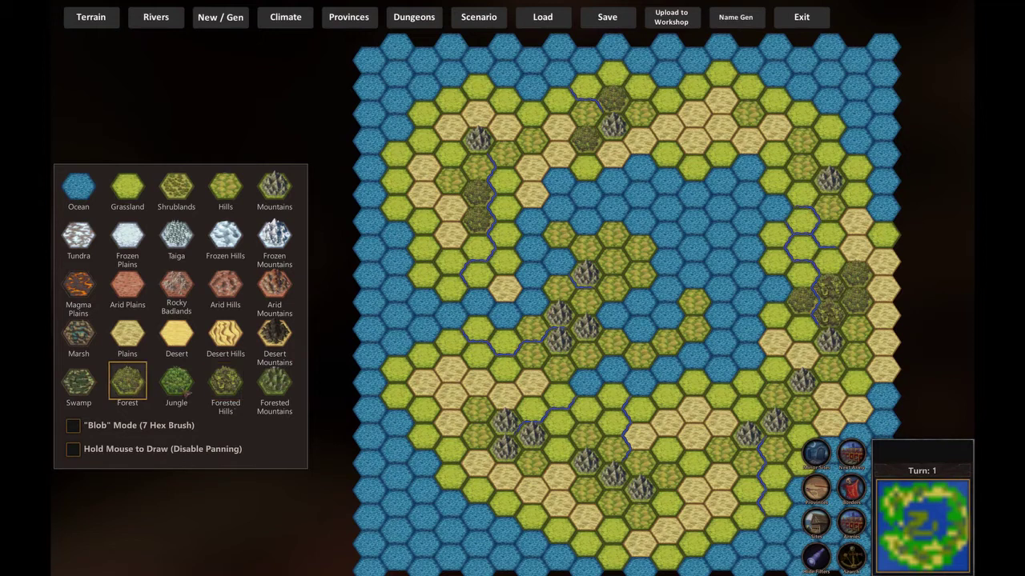
pyautogui.moveTo(737, 442); pyautogui.dragTo(751, 421)
pyautogui.click(684, 431)
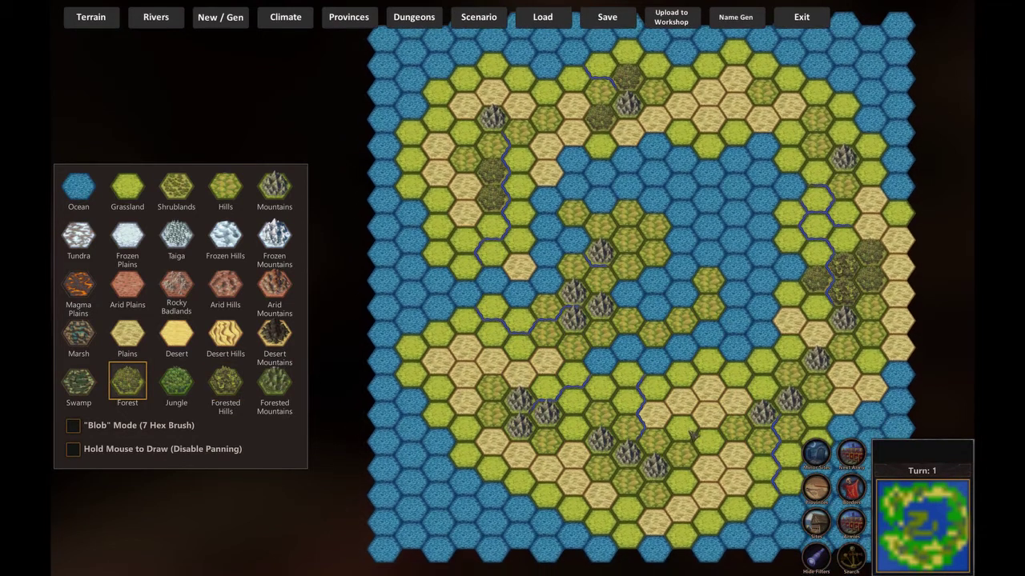
pyautogui.click(718, 448)
pyautogui.click(719, 422)
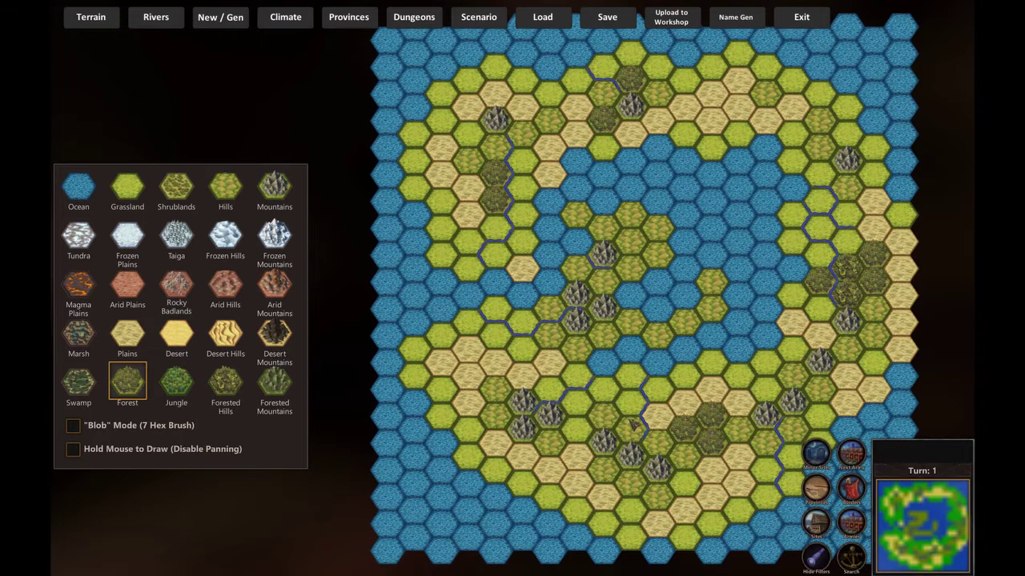
pyautogui.click(631, 409)
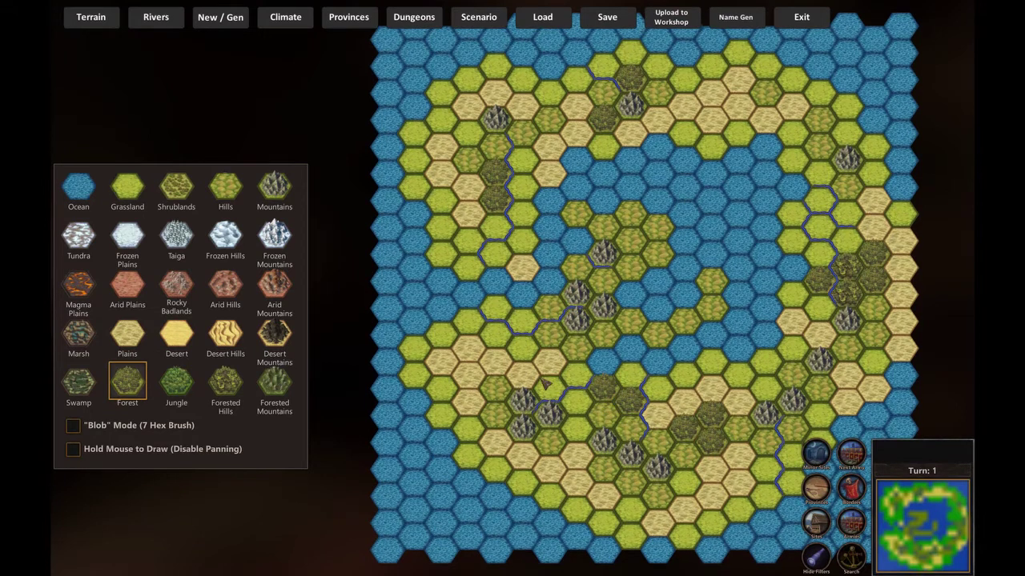
# Step: Paint a Forest cluster northwest of the southwestern mountains and another on the southwestern coast
pyautogui.click(458, 375)
pyautogui.click(447, 367)
pyautogui.click(448, 390)
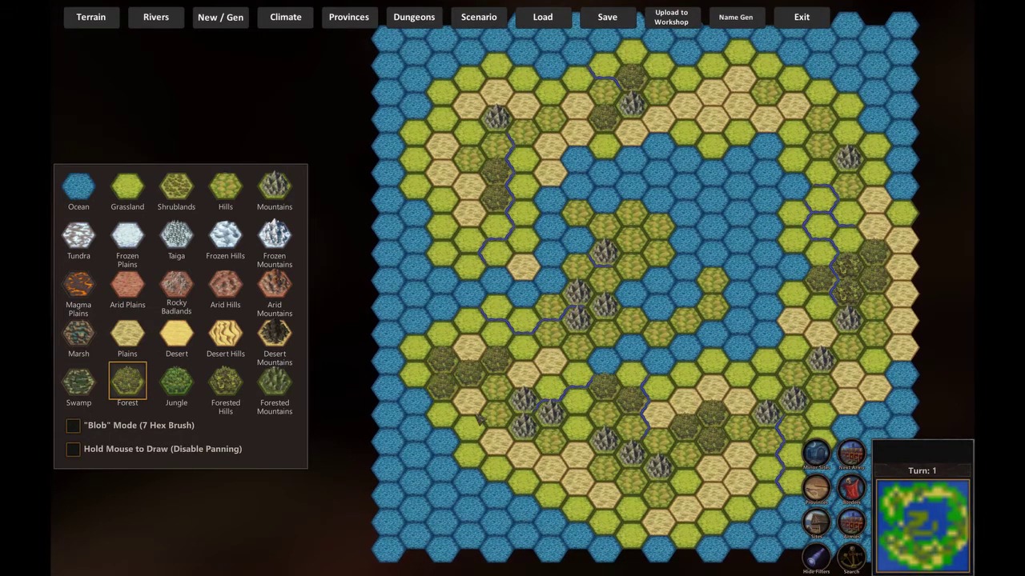
pyautogui.click(577, 481)
pyautogui.click(552, 473)
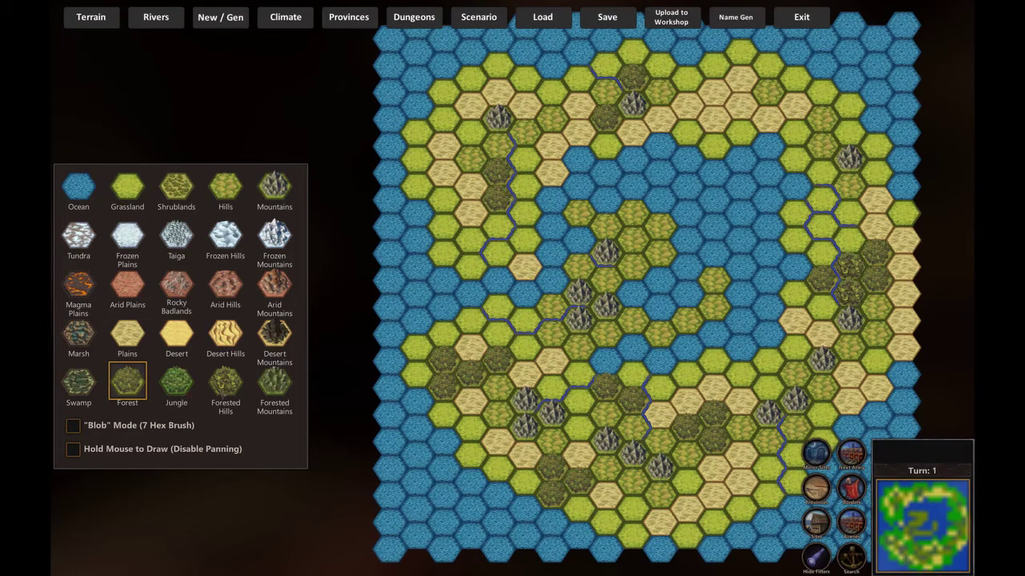
# Step: Turn two hills east of the central island's northern mountain and one northwestern hill into Forested Hills
pyautogui.click(237, 391)
pyautogui.click(635, 264)
pyautogui.click(635, 238)
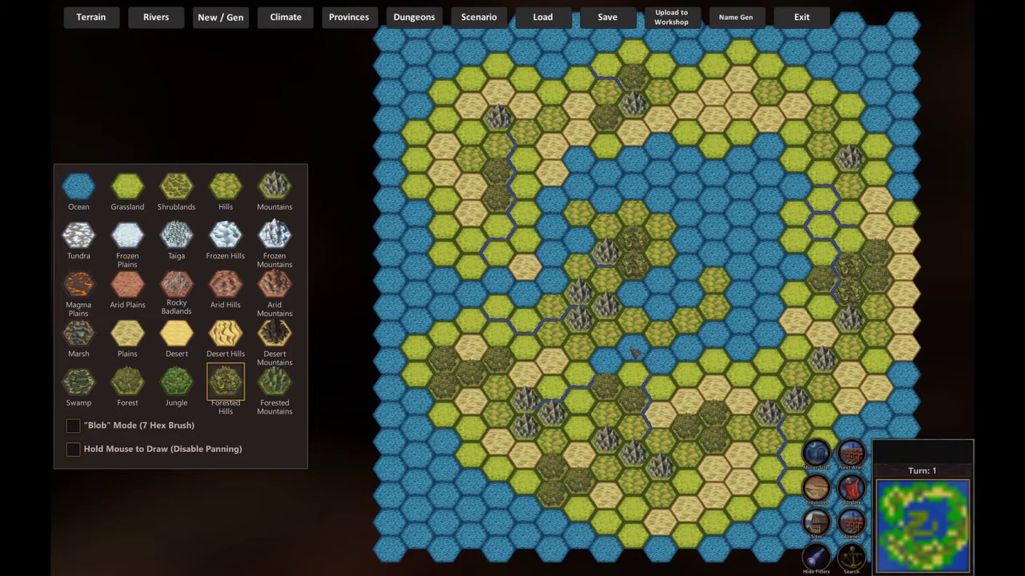
pyautogui.click(477, 155)
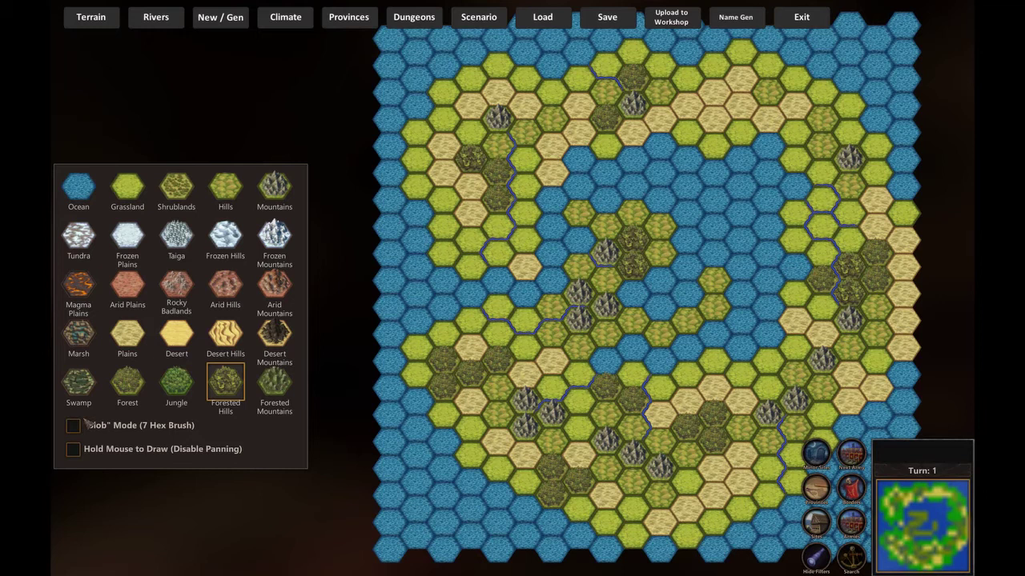
# Step: Paint Marsh on two hexes by the eastern river, one on the north coast and two along the northwestern river
pyautogui.click(84, 393)
pyautogui.click(80, 340)
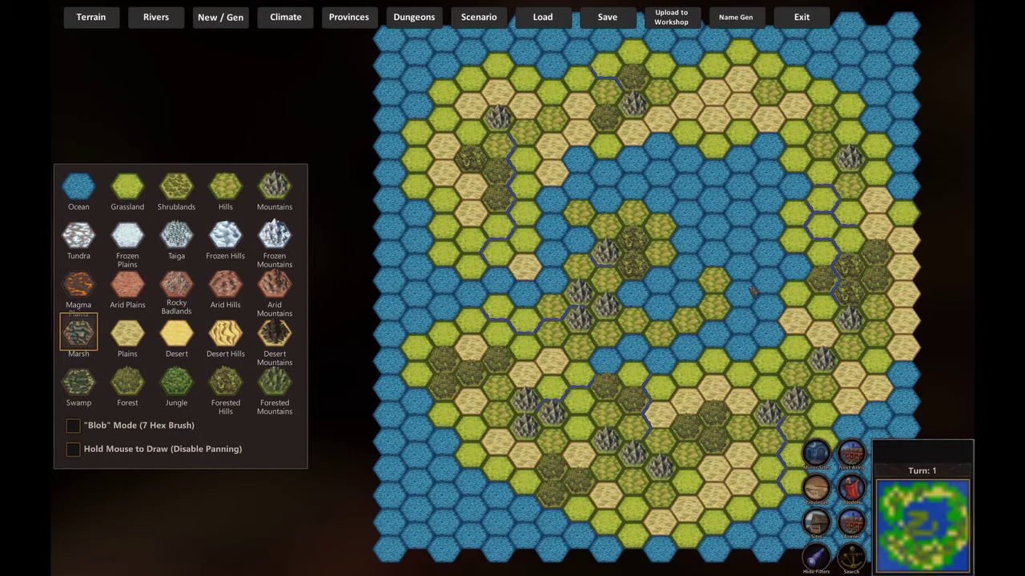
pyautogui.moveTo(766, 279); pyautogui.dragTo(720, 295)
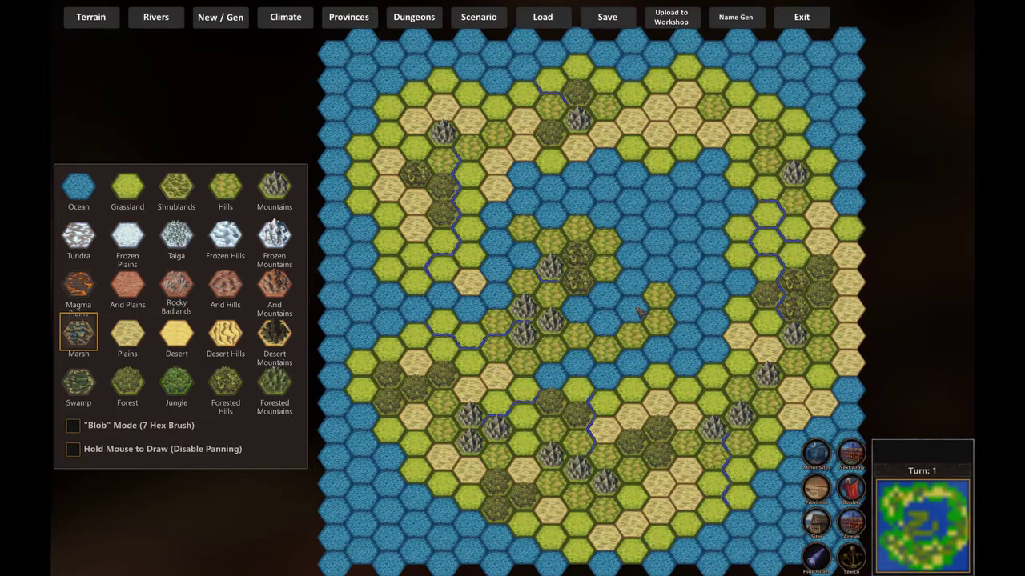
pyautogui.click(769, 245)
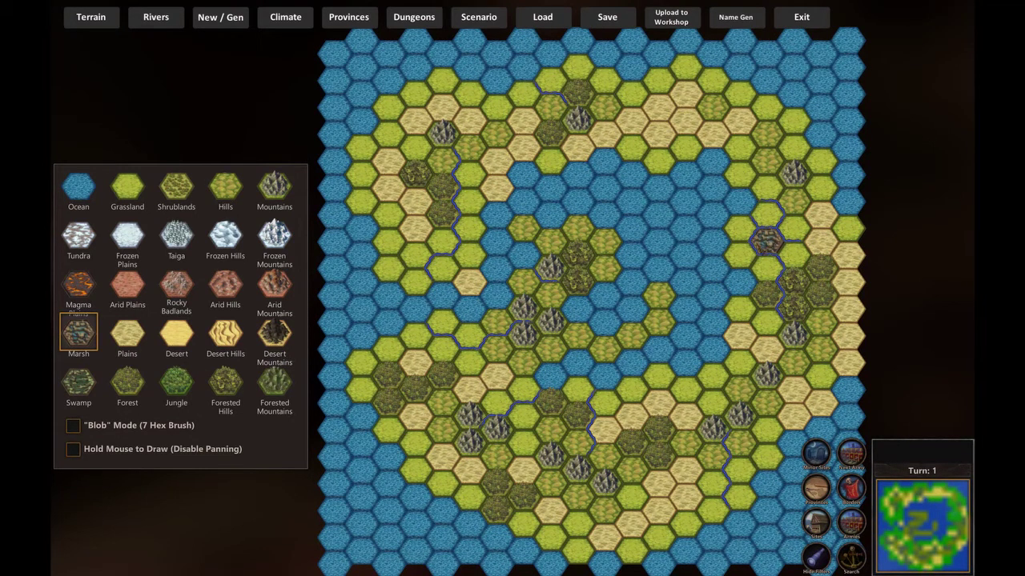
pyautogui.click(744, 258)
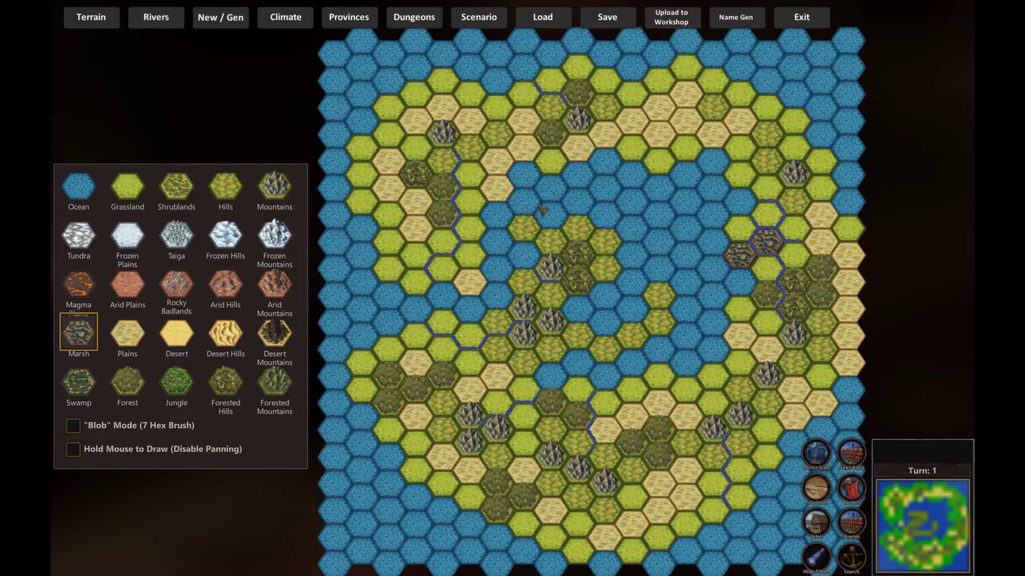
pyautogui.click(549, 84)
pyautogui.click(470, 230)
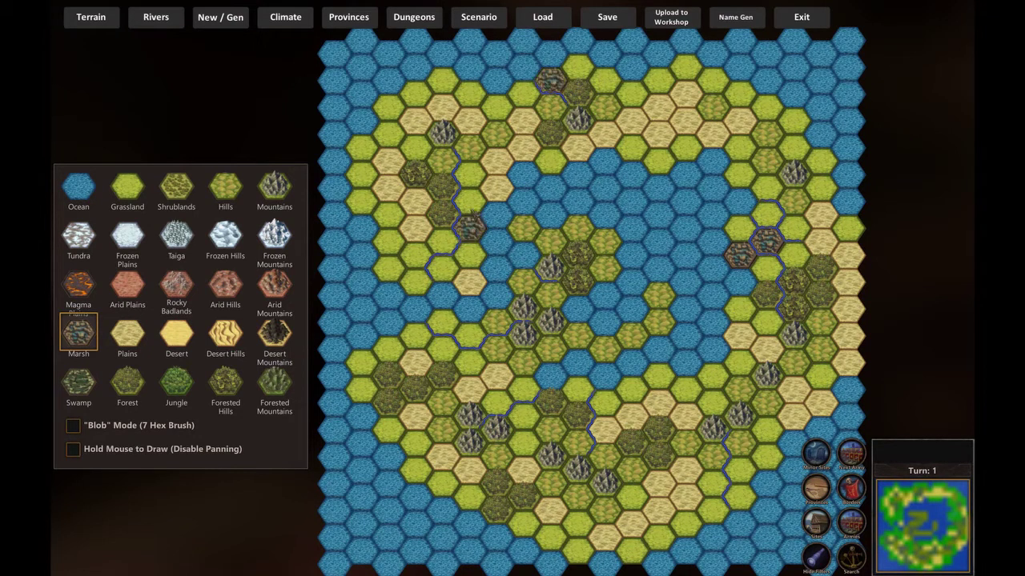
pyautogui.click(470, 204)
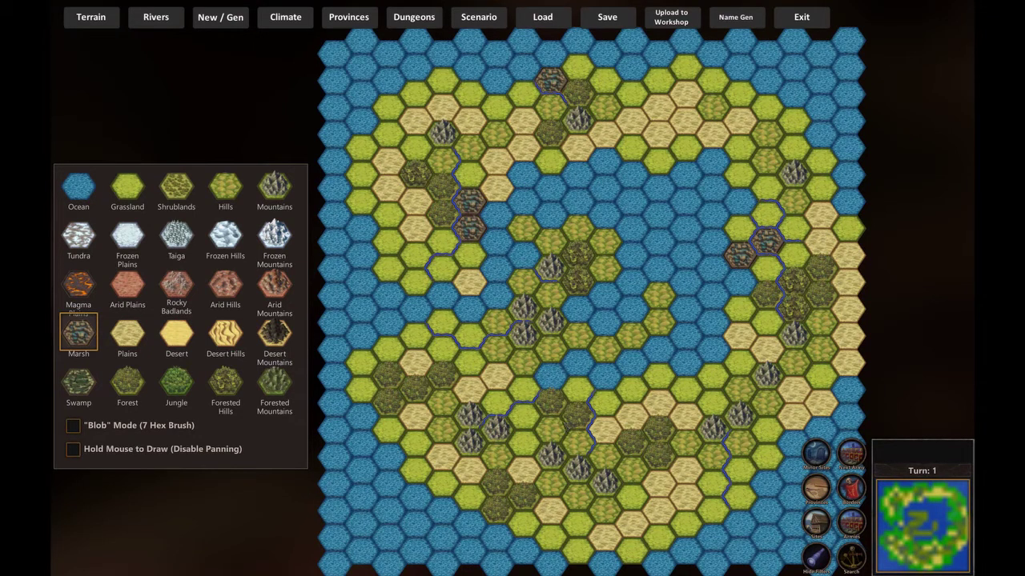
# Step: Paint Marsh on the inner sea's southern shore, two hexes on the central island's northeastern edge and two on the northern inner shore
pyautogui.click(690, 393)
pyautogui.click(712, 378)
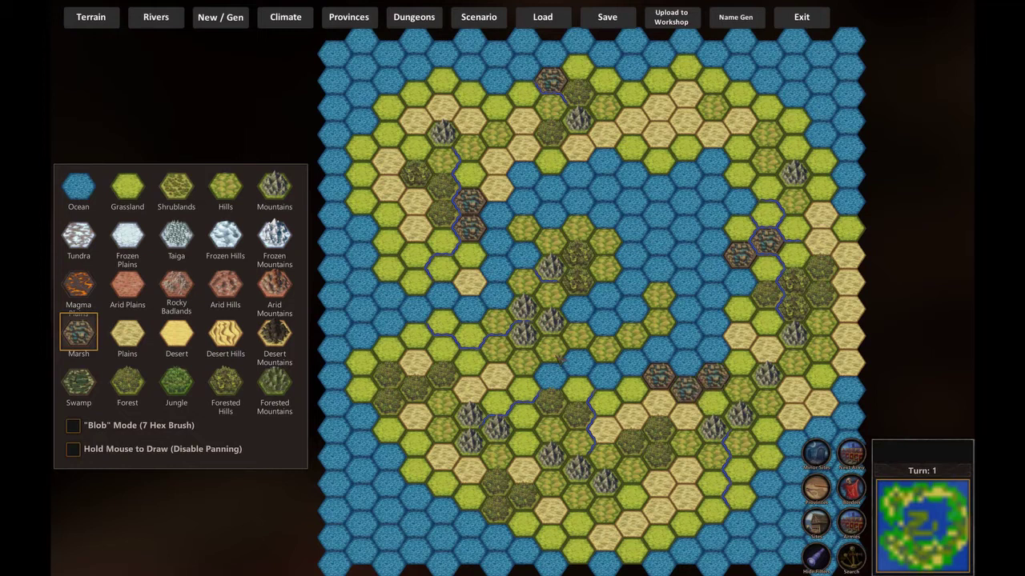
pyautogui.click(612, 271)
pyautogui.click(609, 248)
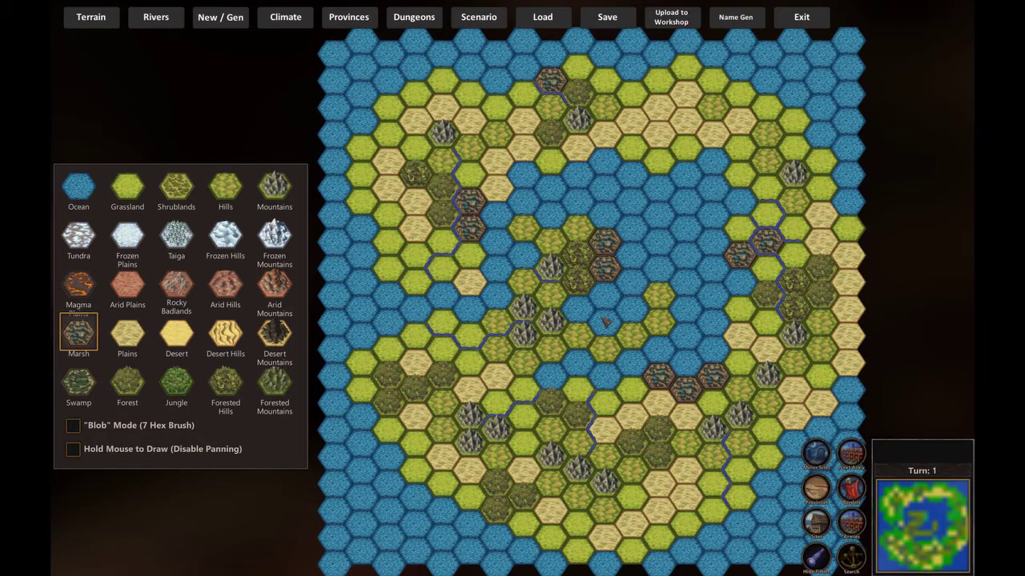
pyautogui.click(667, 157)
pyautogui.click(685, 148)
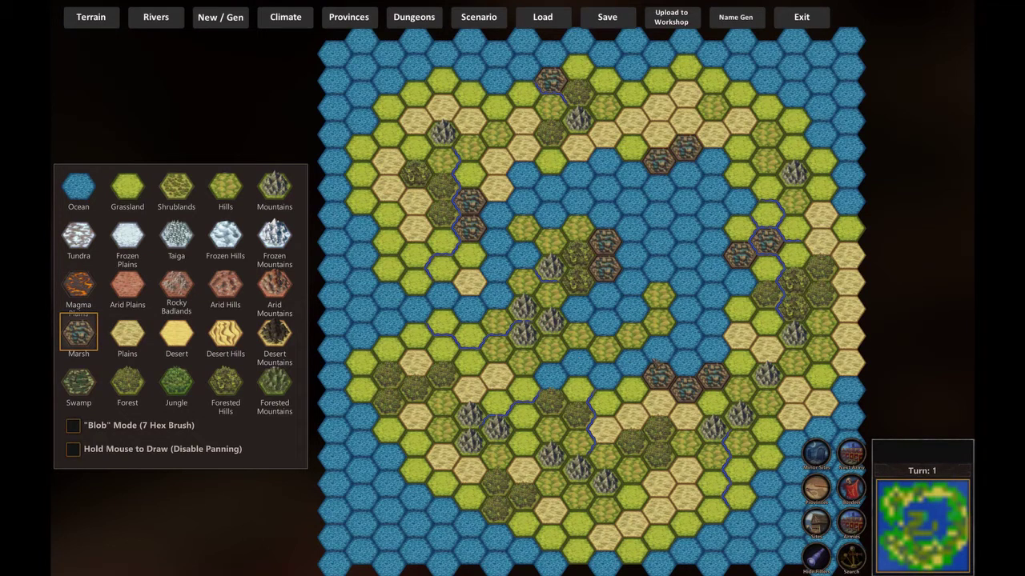
# Step: Paint Swamp on three hexes along the northwestern river, two by the eastern river and one on the north coast
pyautogui.click(78, 383)
pyautogui.click(416, 256)
pyautogui.click(444, 269)
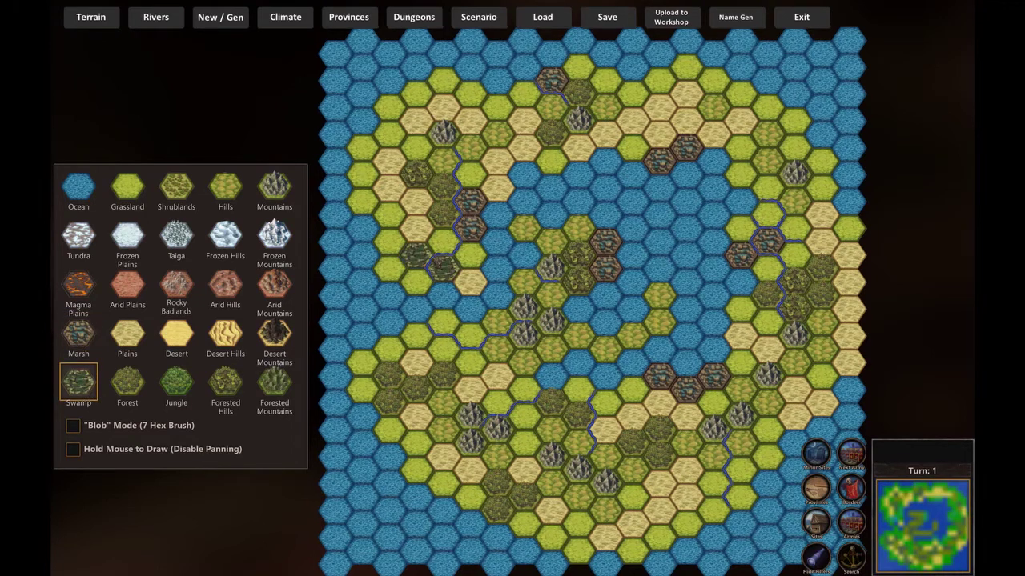
pyautogui.click(793, 261)
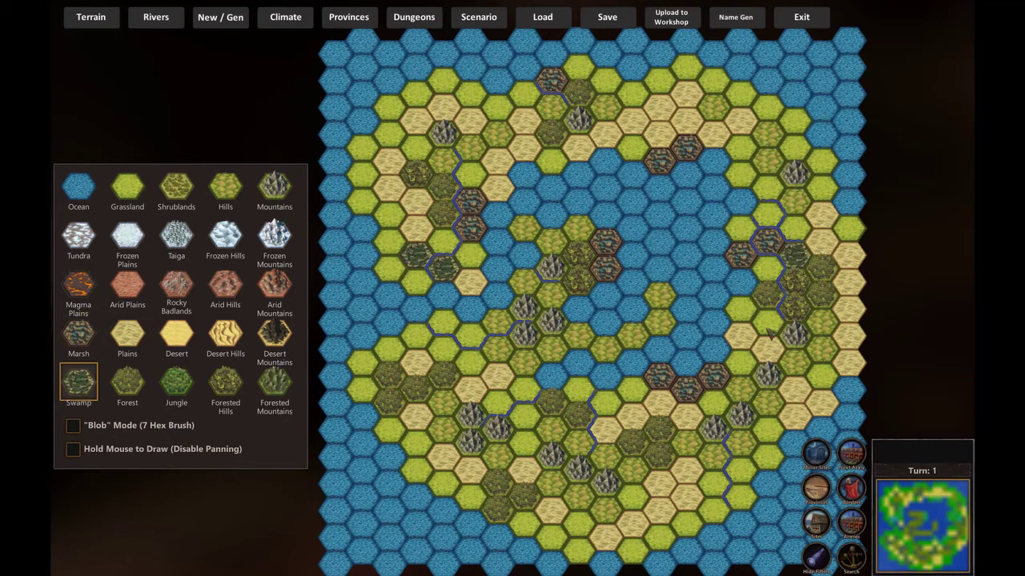
pyautogui.click(775, 218)
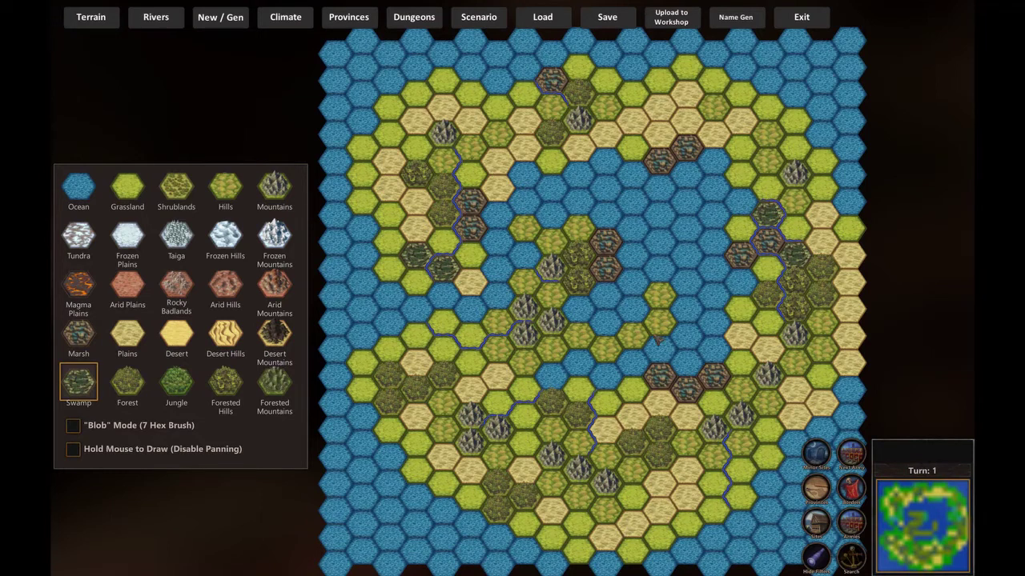
pyautogui.click(606, 90)
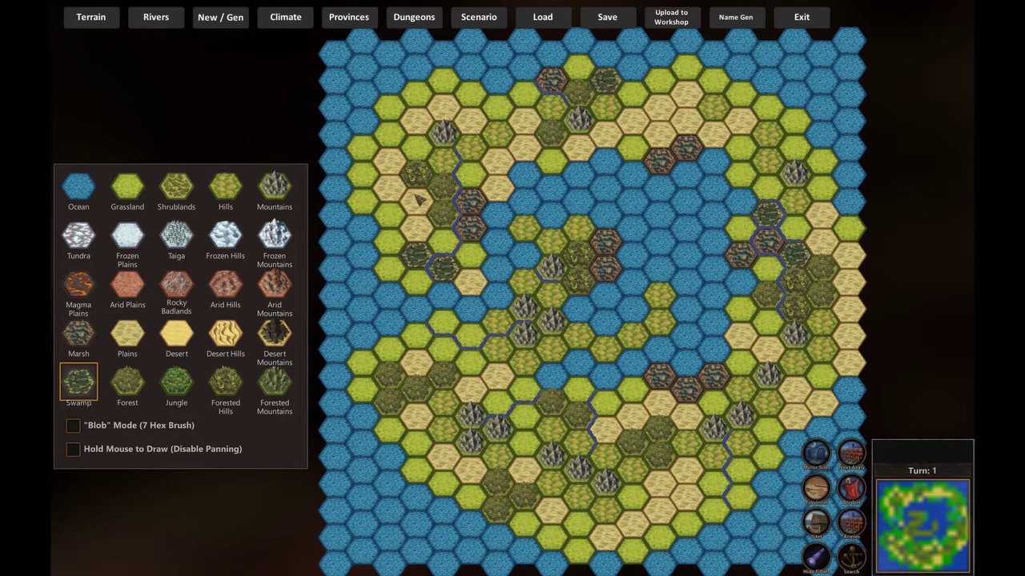
pyautogui.click(475, 179)
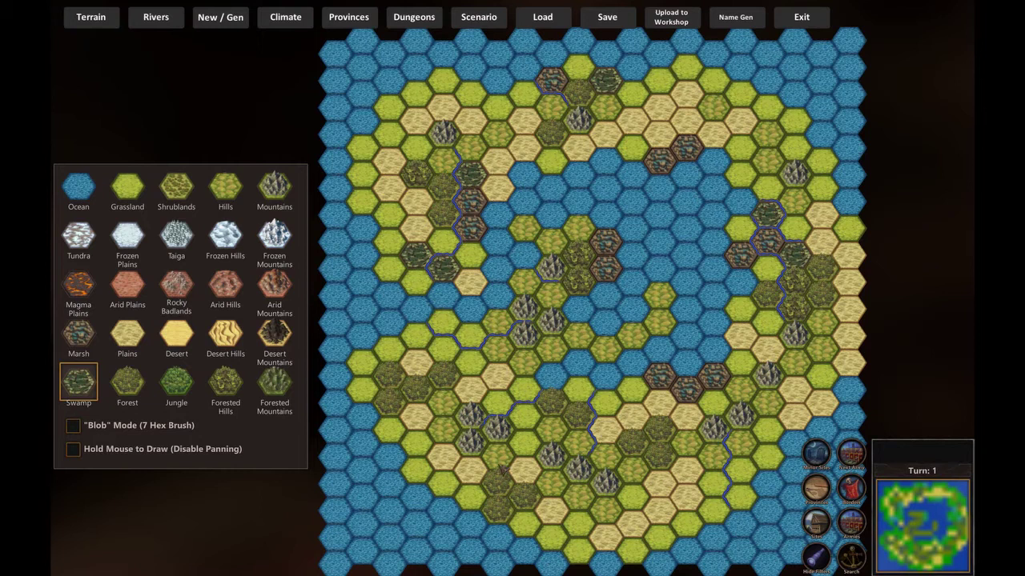
# Step: Paint Swamp beside the southwestern mountains, along the southern, western and southeastern rivers, east of the southern mountains and on the southwestern coast
pyautogui.click(526, 450)
pyautogui.click(530, 423)
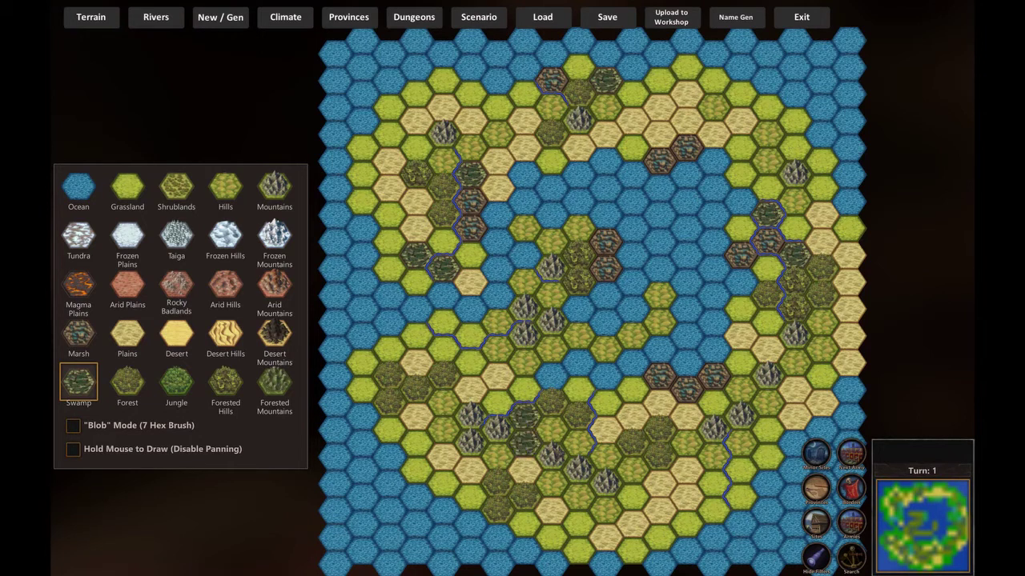
pyautogui.click(613, 412)
pyautogui.click(450, 355)
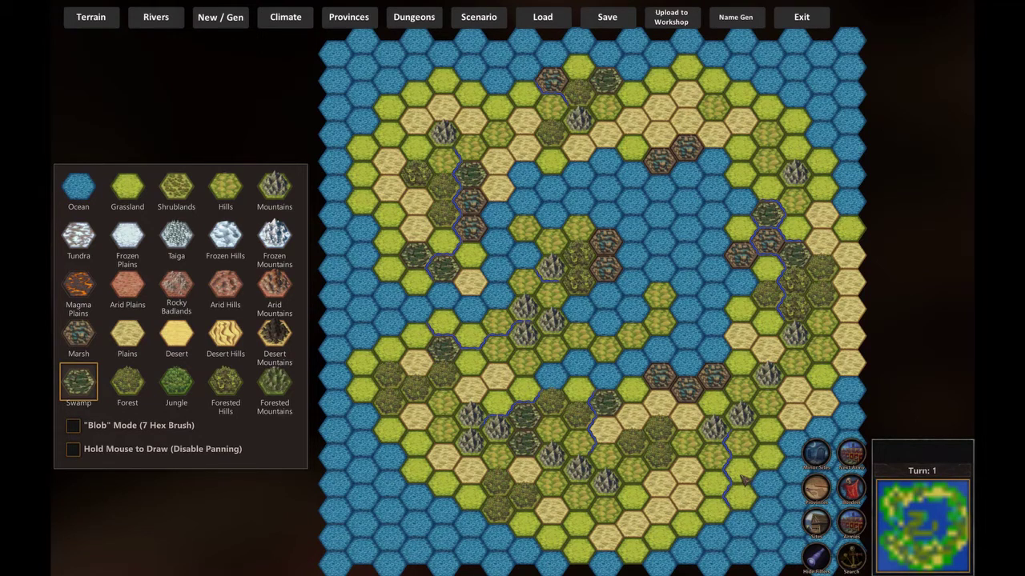
pyautogui.click(716, 486)
pyautogui.click(633, 500)
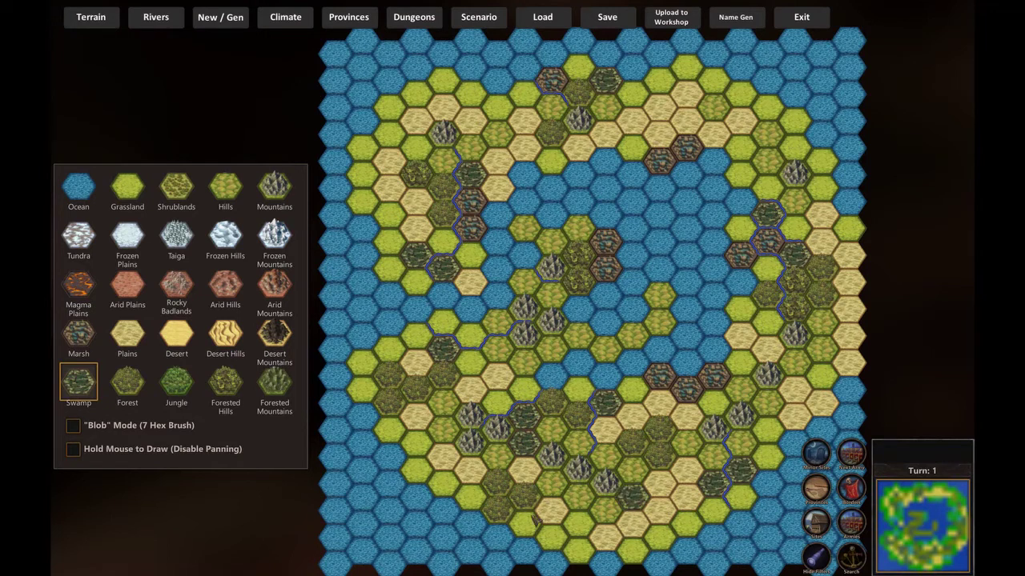
pyautogui.click(391, 436)
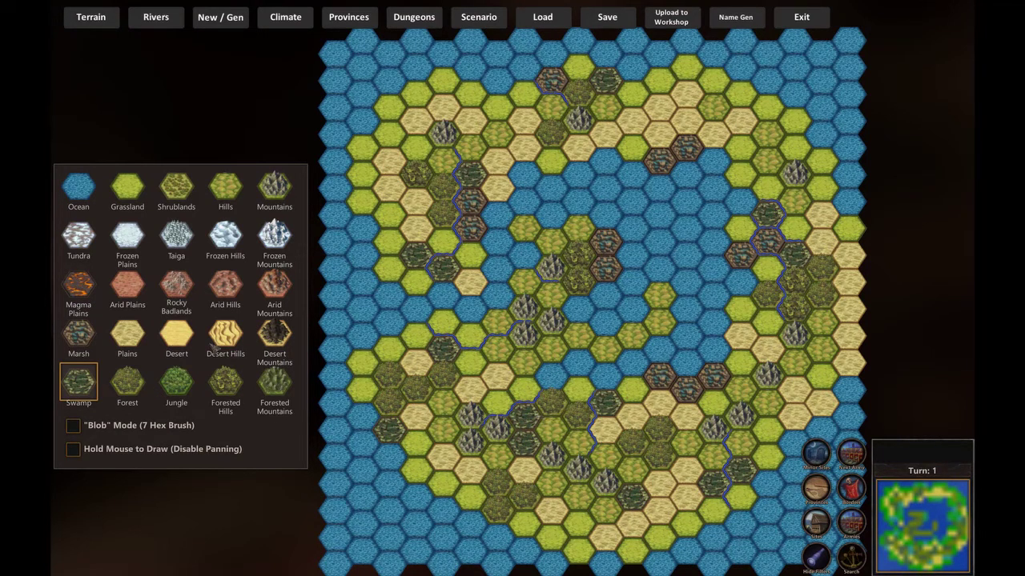
# Step: Extend the west coast with Desert, painting two hexes in its northern part and three around the southwestern swamp
pyautogui.click(178, 333)
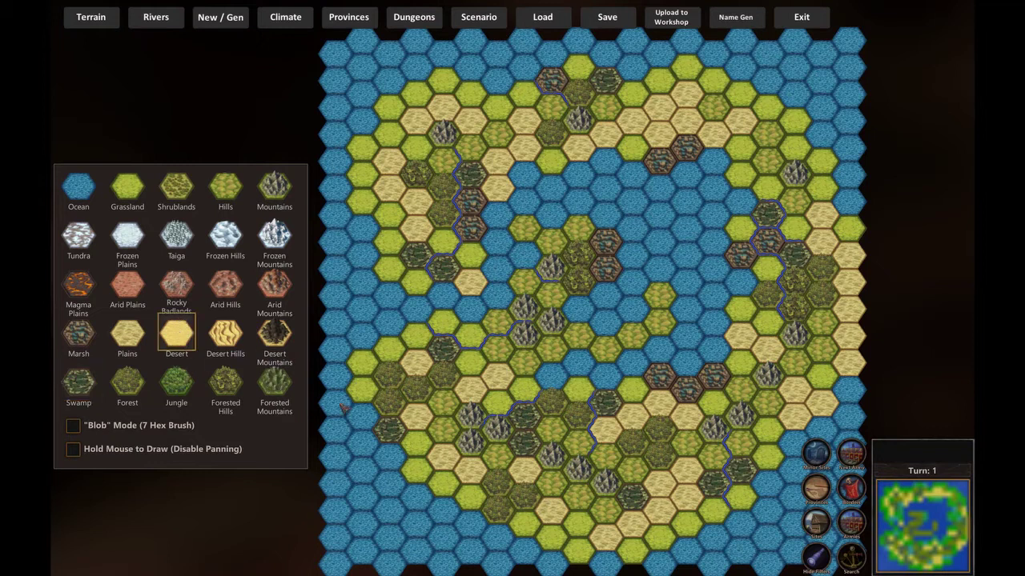
pyautogui.click(390, 324)
pyautogui.click(364, 336)
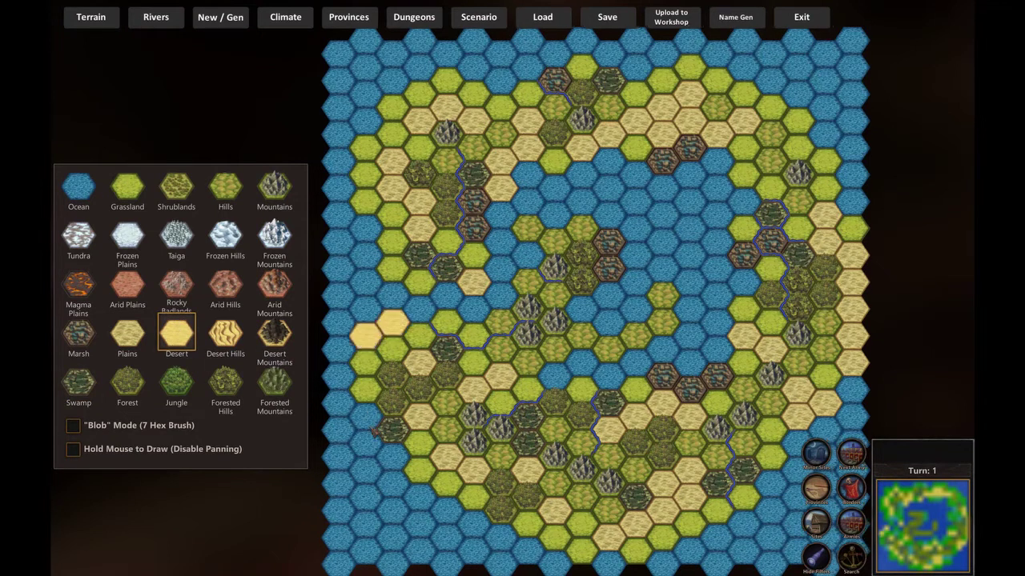
pyautogui.click(391, 453)
pyautogui.click(365, 416)
pyautogui.click(365, 444)
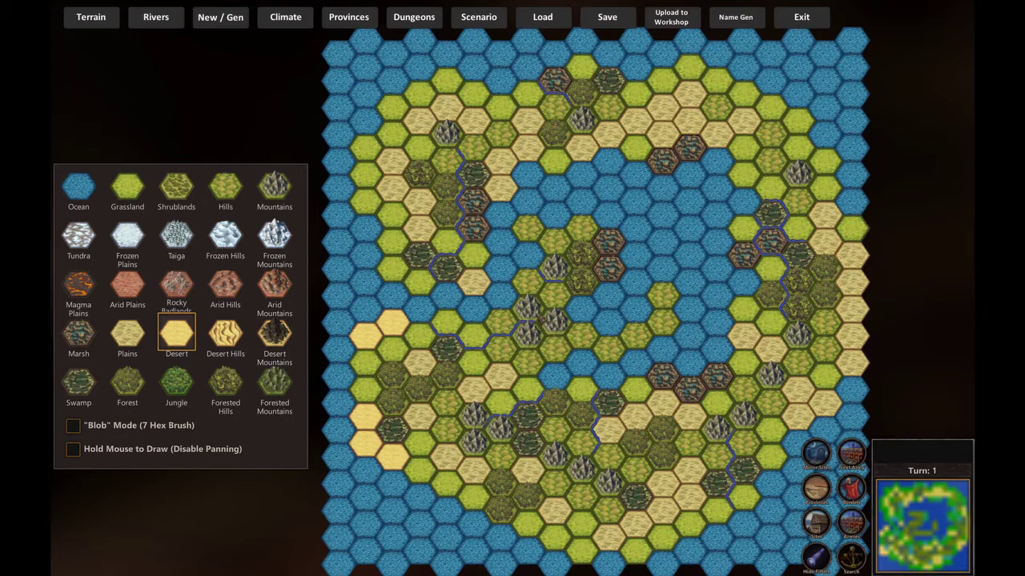
# Step: Paint a strip of eight Desert hexes along the northern shore of the inner sea
pyautogui.click(528, 176)
pyautogui.click(556, 189)
pyautogui.click(582, 174)
pyautogui.click(608, 163)
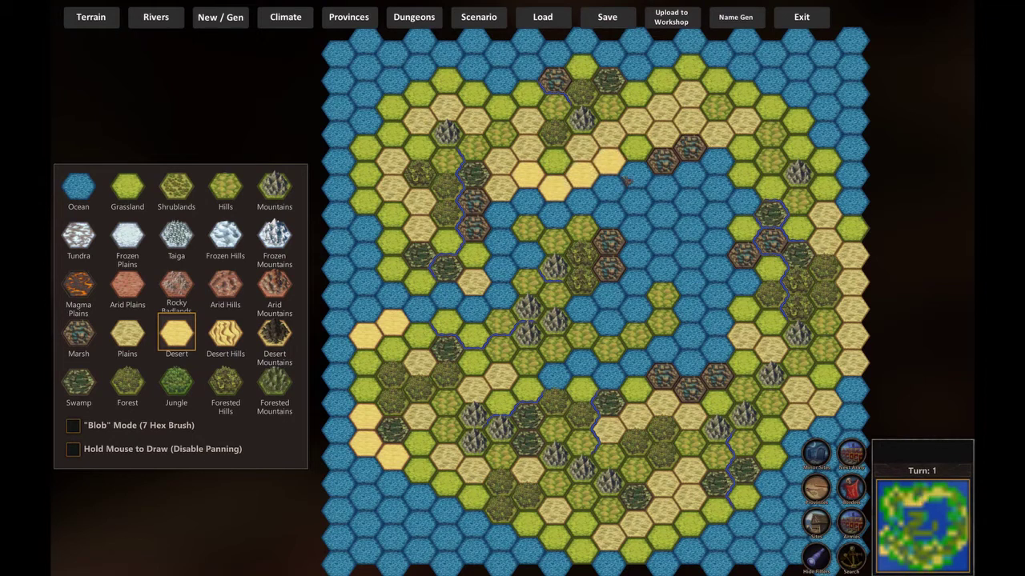
pyautogui.click(636, 176)
pyautogui.click(662, 188)
pyautogui.click(690, 174)
pyautogui.click(717, 162)
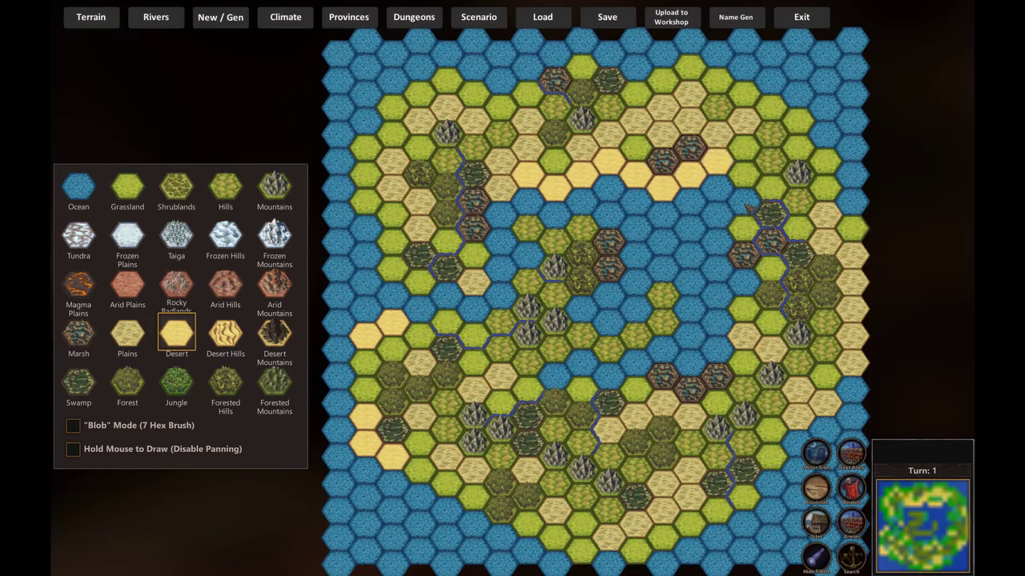
# Step: Continue the Desert strip with five hexes down the eastern shore of the inner sea
pyautogui.click(717, 189)
pyautogui.click(717, 215)
pyautogui.click(718, 241)
pyautogui.click(718, 268)
pyautogui.click(744, 282)
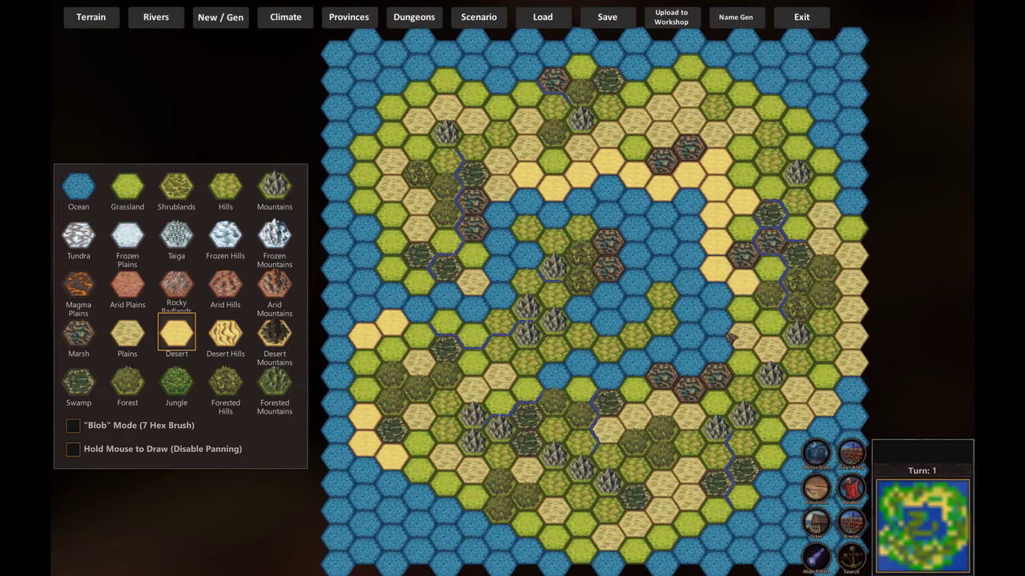
# Step: Paint a diagonal row of four Desert hexes along the northeastern outer coast
pyautogui.click(798, 94)
pyautogui.click(771, 80)
pyautogui.click(744, 67)
pyautogui.click(718, 53)
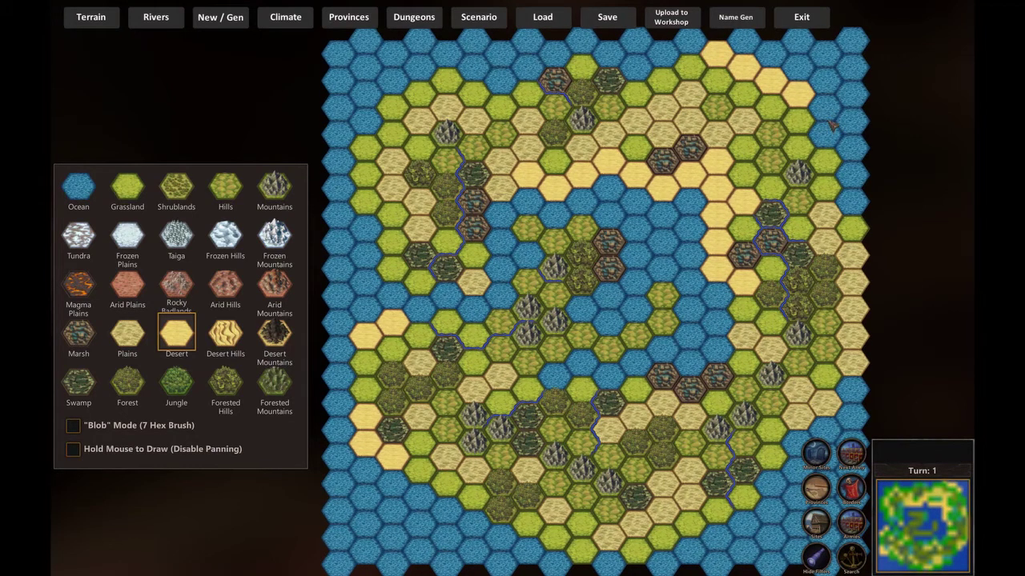
# Step: Paint Desert on three hexes of the northern outer coast and three around the northwestern corner of the land
pyautogui.click(528, 67)
pyautogui.click(501, 81)
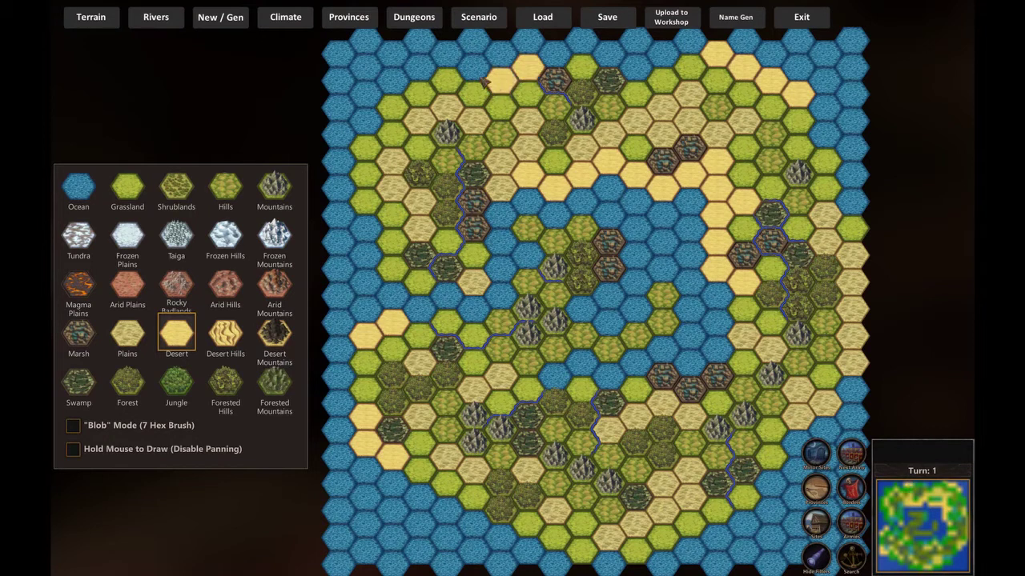
pyautogui.click(474, 68)
pyautogui.click(393, 81)
pyautogui.click(365, 94)
pyautogui.click(365, 120)
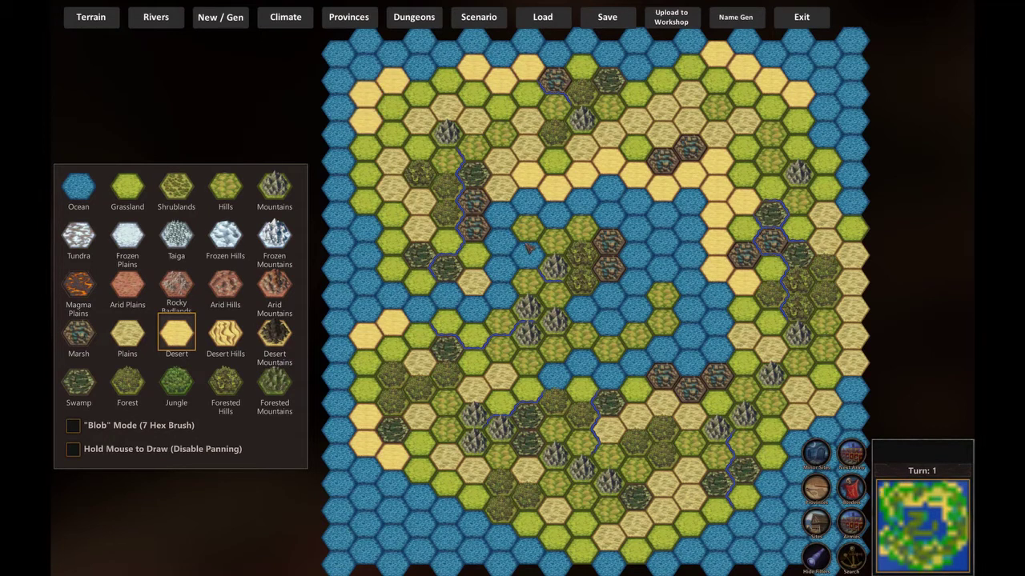
# Step: Paint Desert on six hexes along the southeastern outer coast and one on the east coast
pyautogui.click(773, 488)
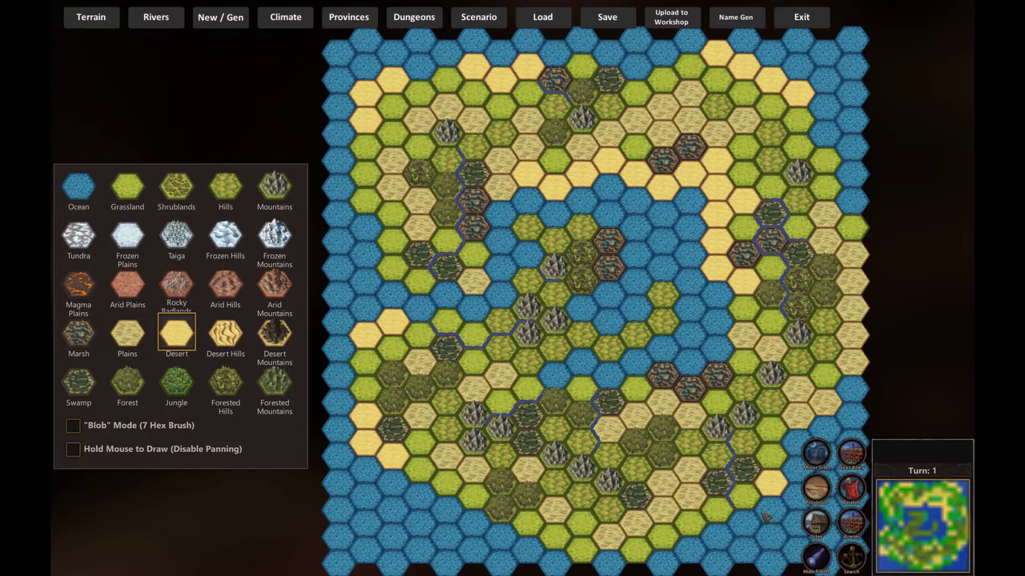
pyautogui.scroll(2, 773, 432)
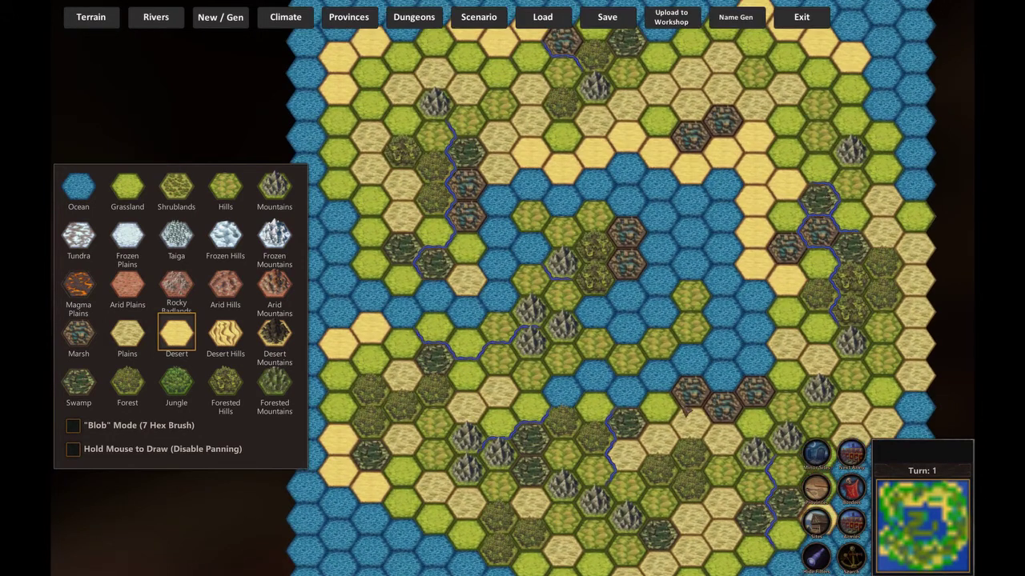
pyautogui.moveTo(756, 412); pyautogui.dragTo(654, 351)
pyautogui.click(664, 352)
pyautogui.click(659, 381)
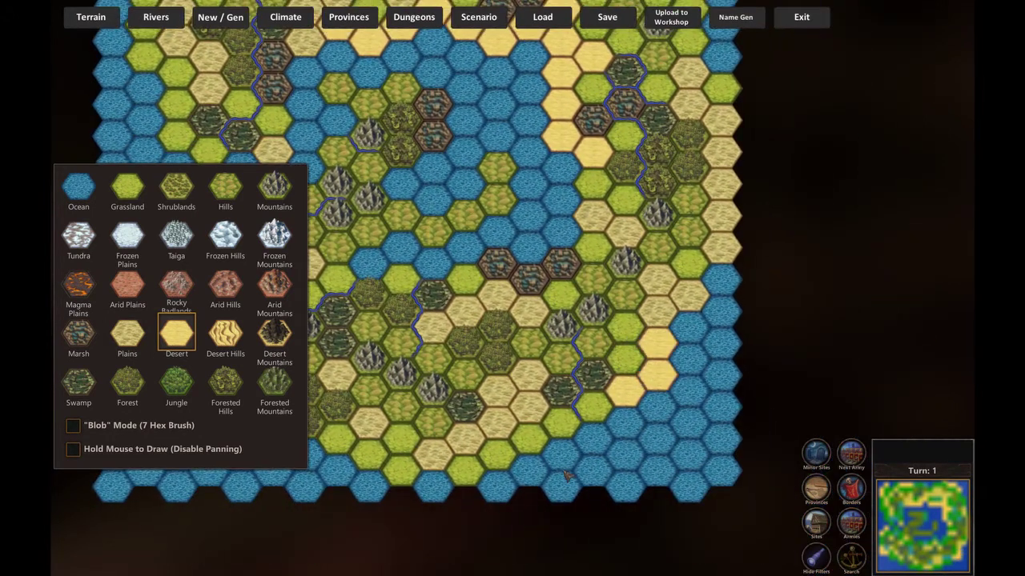
pyautogui.click(566, 459)
pyautogui.click(595, 445)
pyautogui.click(628, 431)
pyautogui.click(723, 291)
# Step: Paint two Desert hexes along the southwestern outer coast, below and west of the coastal forest
pyautogui.moveTo(324, 396); pyautogui.dragTo(615, 432)
pyautogui.click(564, 442)
pyautogui.click(665, 487)
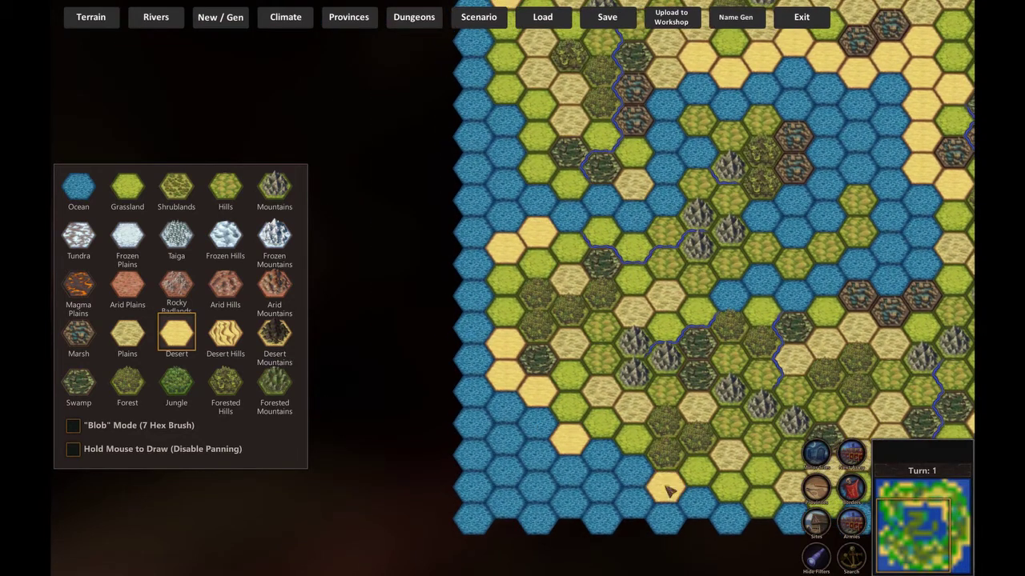
pyautogui.scroll(-2, 809, 259)
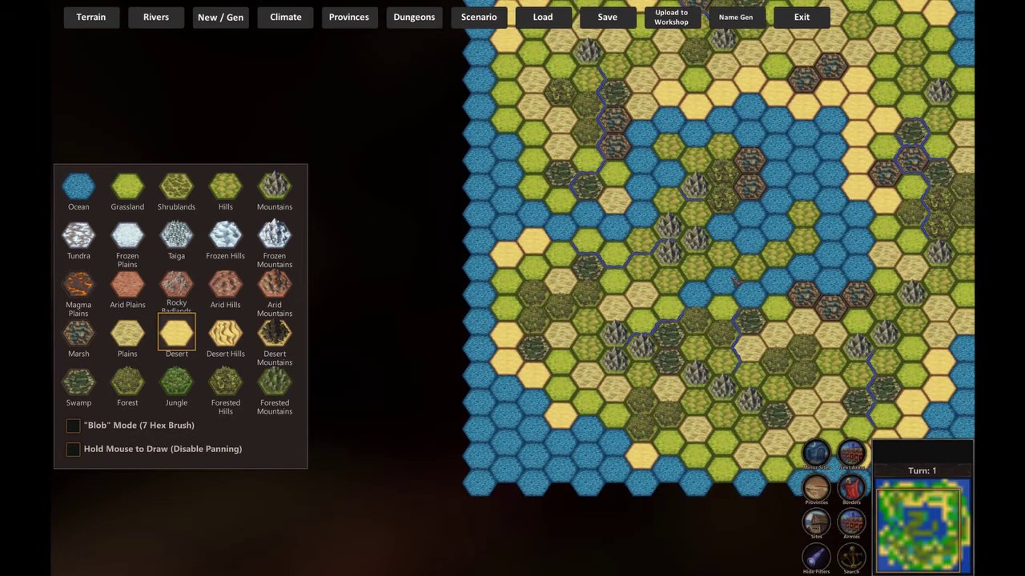
pyautogui.moveTo(796, 256); pyautogui.dragTo(705, 297)
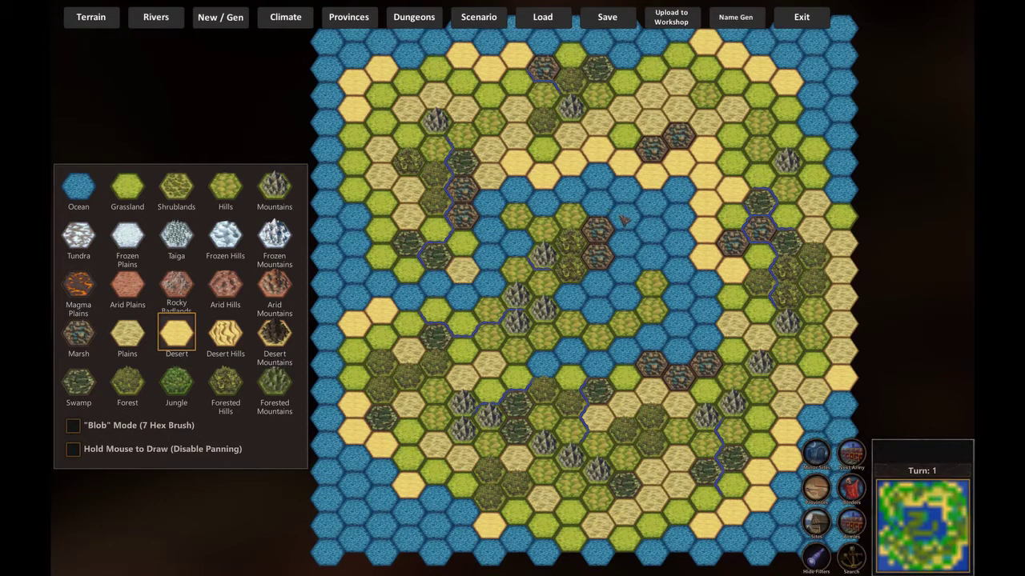
pyautogui.press('Up')
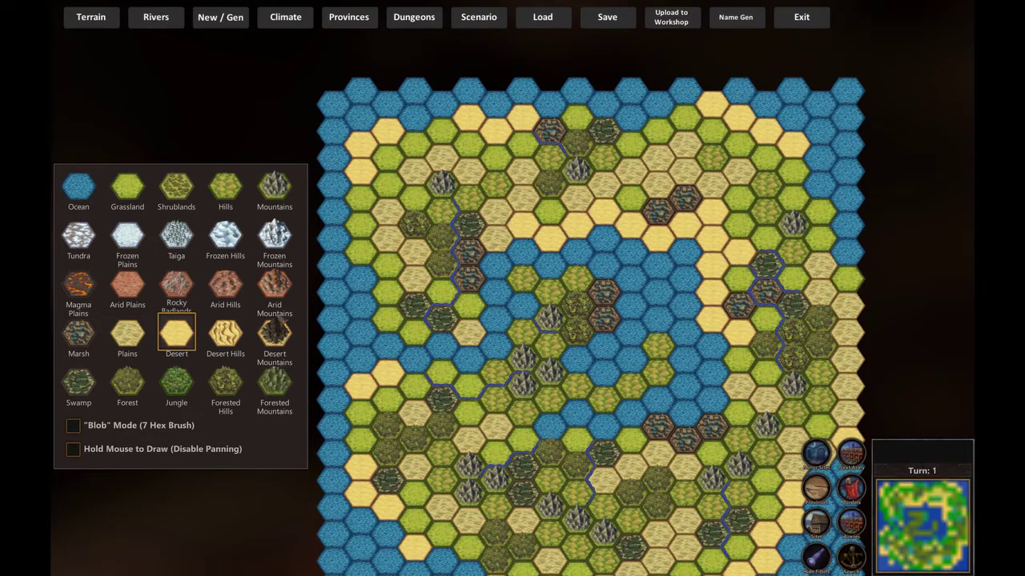
pyautogui.press('Down')
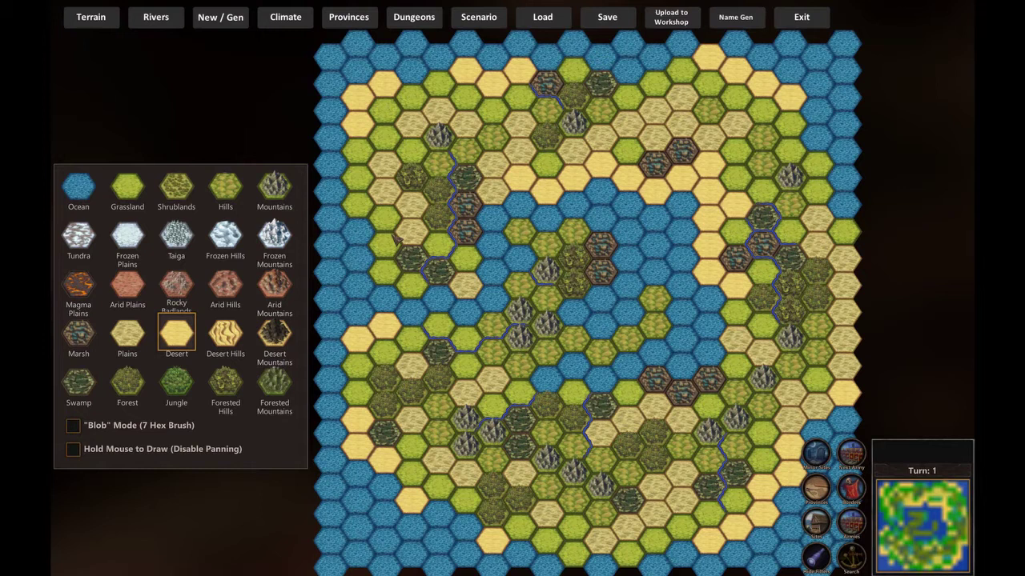
# Step: Paint Shrublands on two hexes beside the northwestern desert corner and two hexes along the northern coast
pyautogui.click(181, 189)
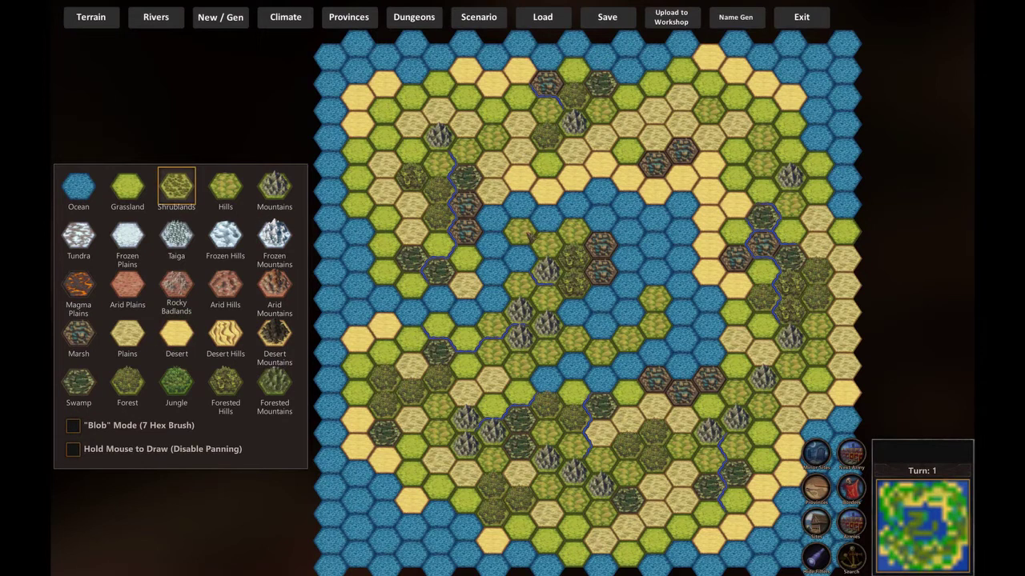
pyautogui.moveTo(526, 150); pyautogui.dragTo(535, 211)
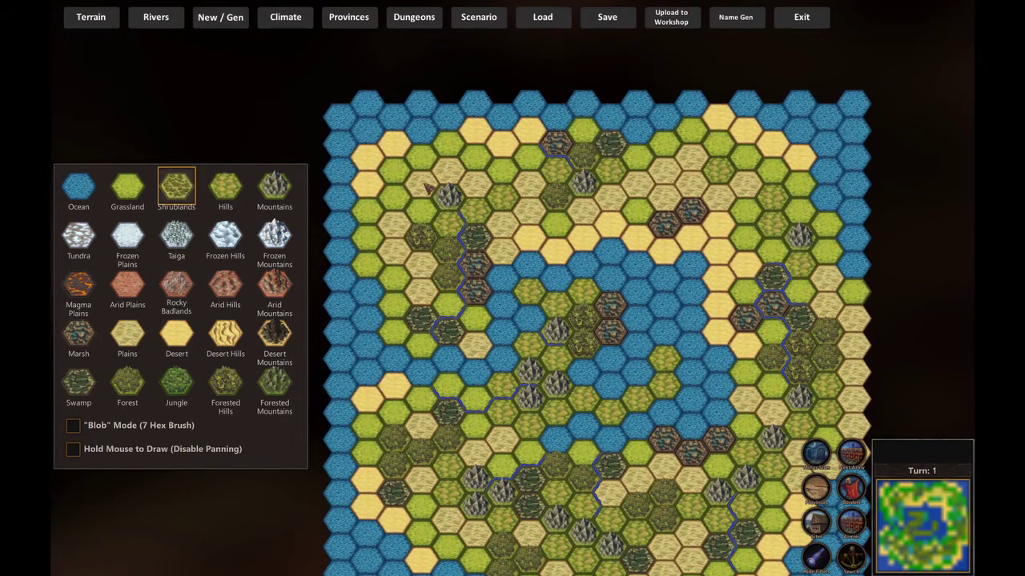
pyautogui.click(400, 202)
pyautogui.click(405, 176)
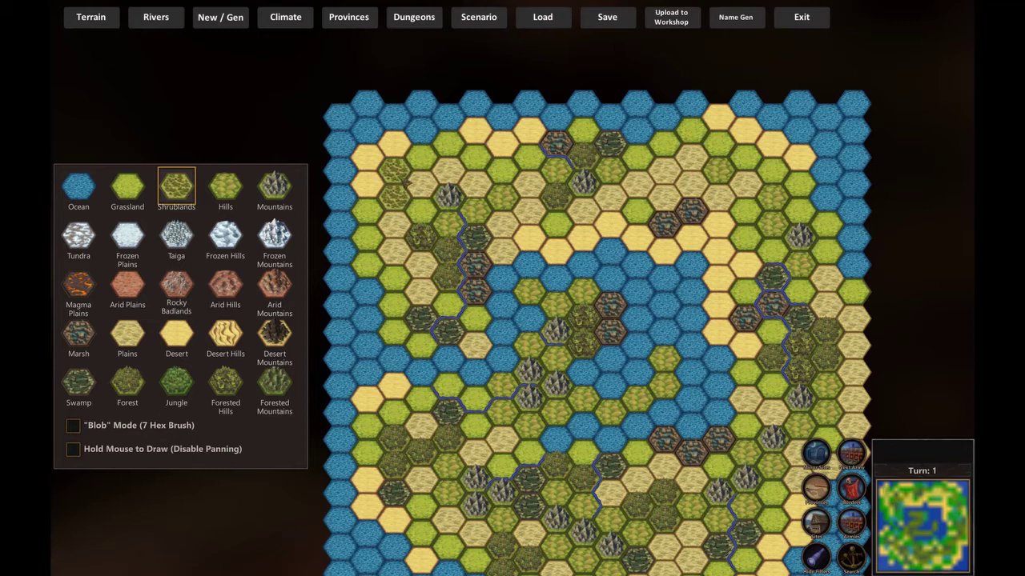
pyautogui.click(503, 172)
pyautogui.click(477, 160)
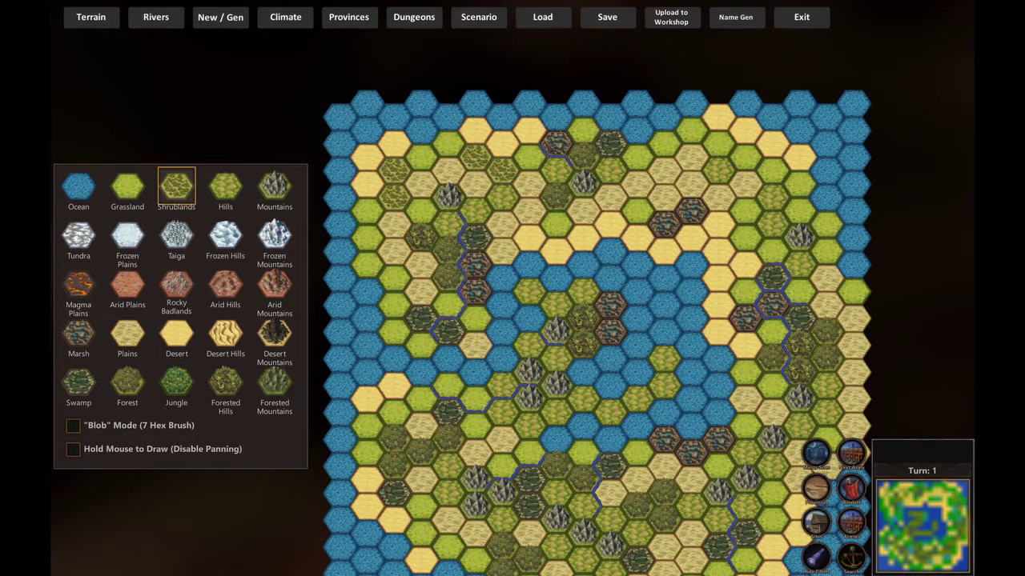
# Step: Paint Shrublands on the two hexes directly above the northeastern mountain and on scattered hexes in the north and south
pyautogui.click(804, 211)
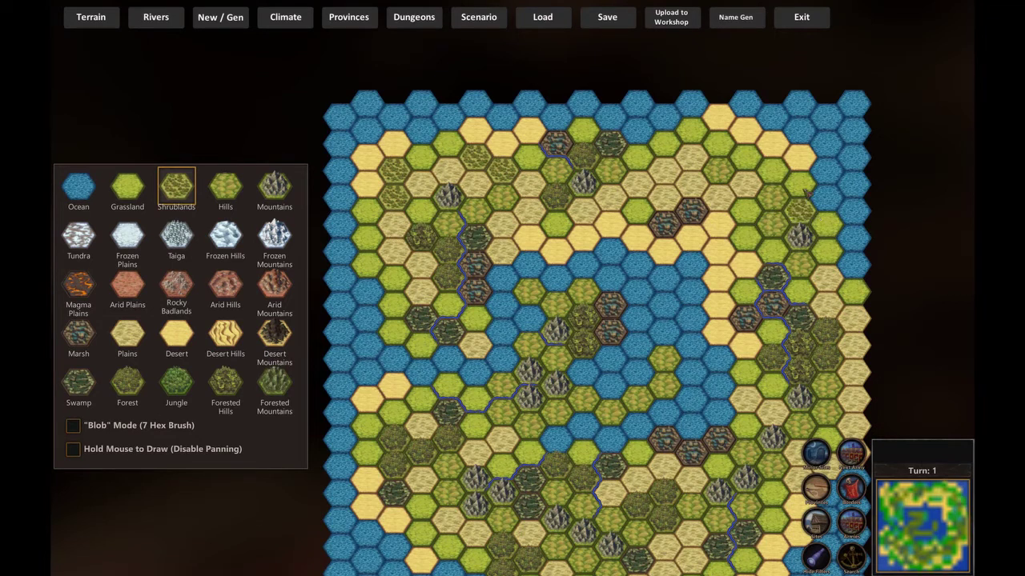
pyautogui.click(799, 182)
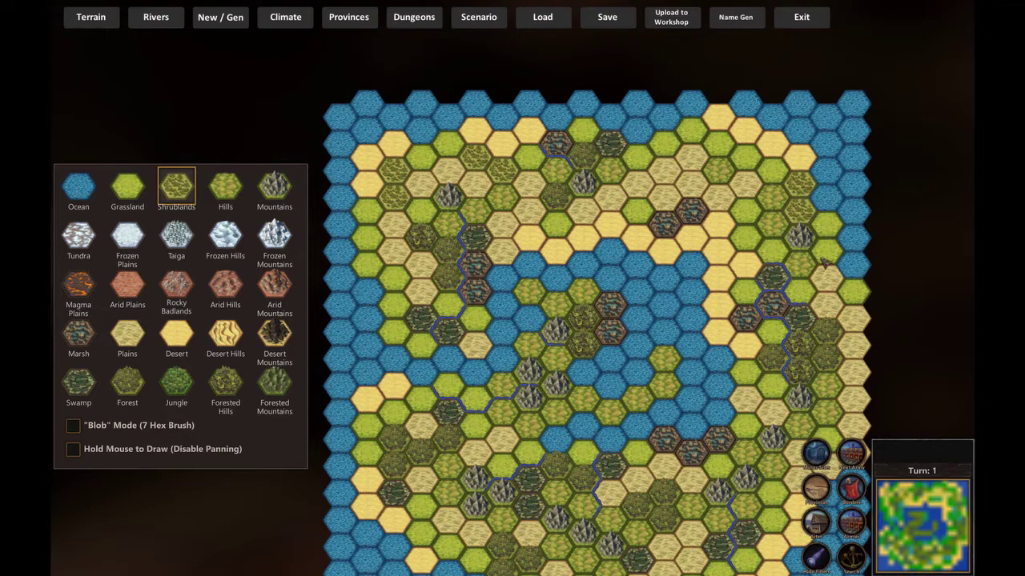
pyautogui.scroll(2, 825, 240)
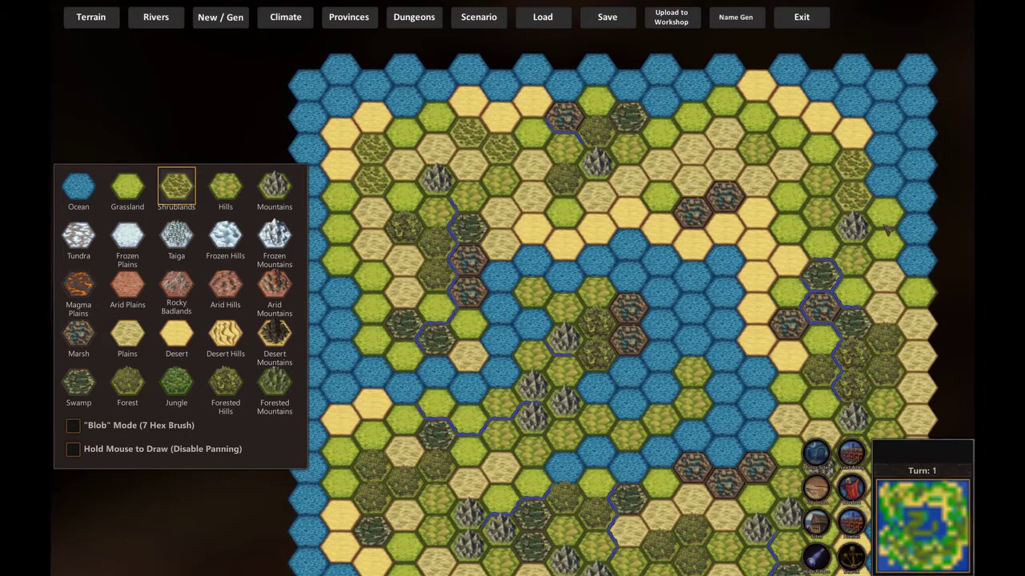
pyautogui.scroll(-2, 704, 236)
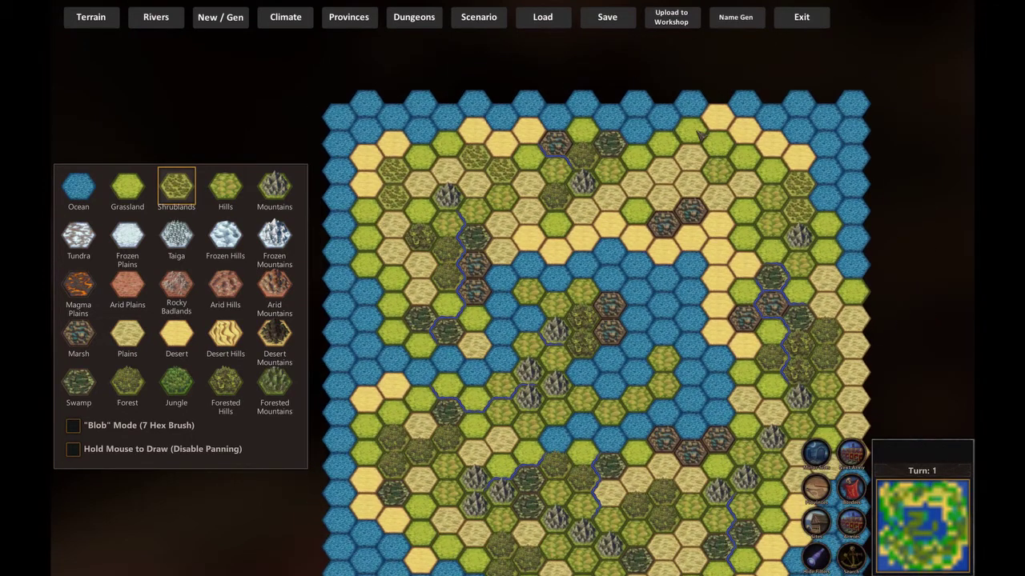
pyautogui.moveTo(634, 441); pyautogui.dragTo(650, 315)
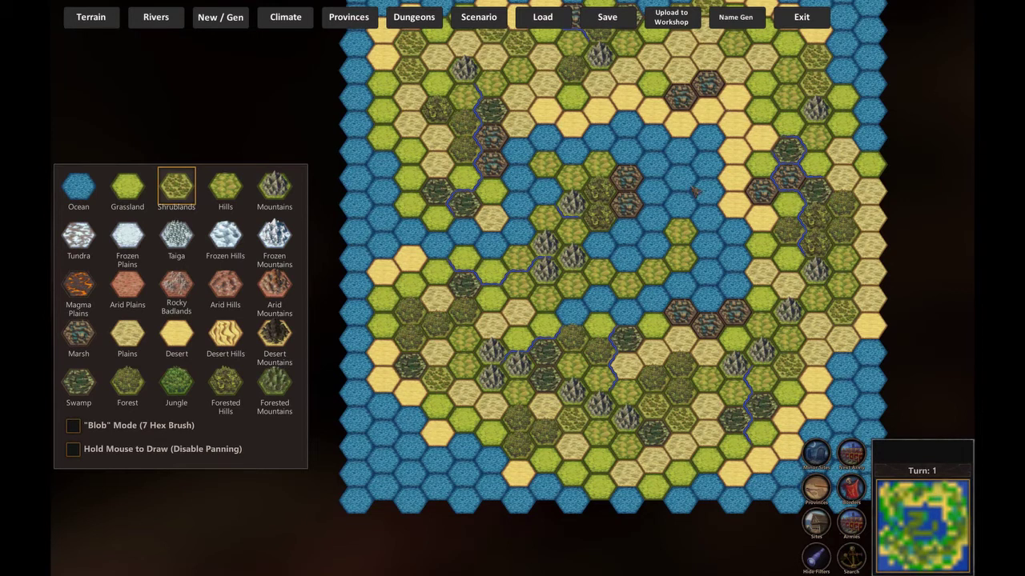
pyautogui.moveTo(691, 189); pyautogui.dragTo(688, 213)
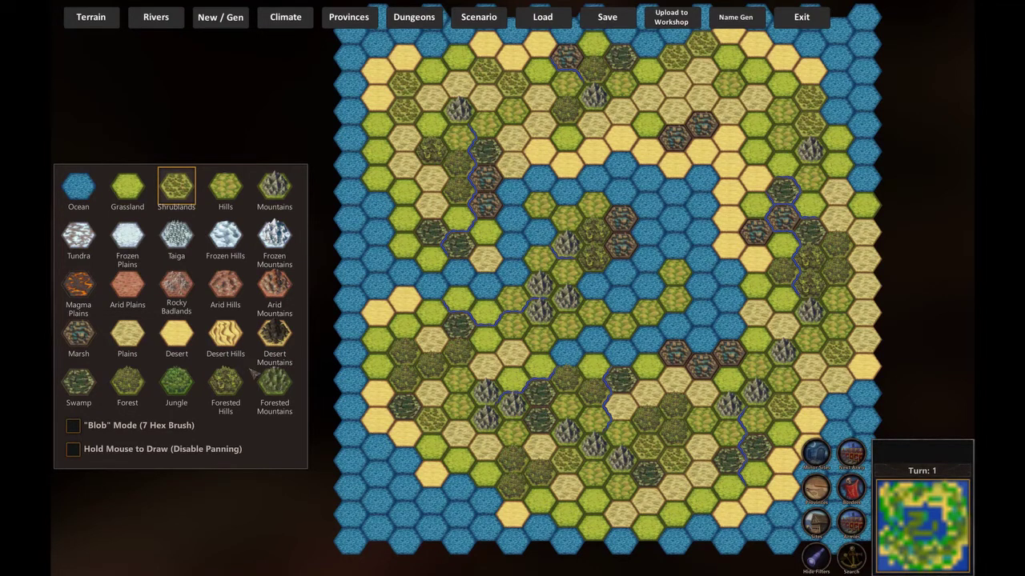
# Step: Switch to province editing, create a province on the northwestern plains hex beside the forest, and name it "First try at this editor"
pyautogui.click(357, 20)
pyautogui.moveTo(643, 213); pyautogui.dragTo(641, 277, button='middle')
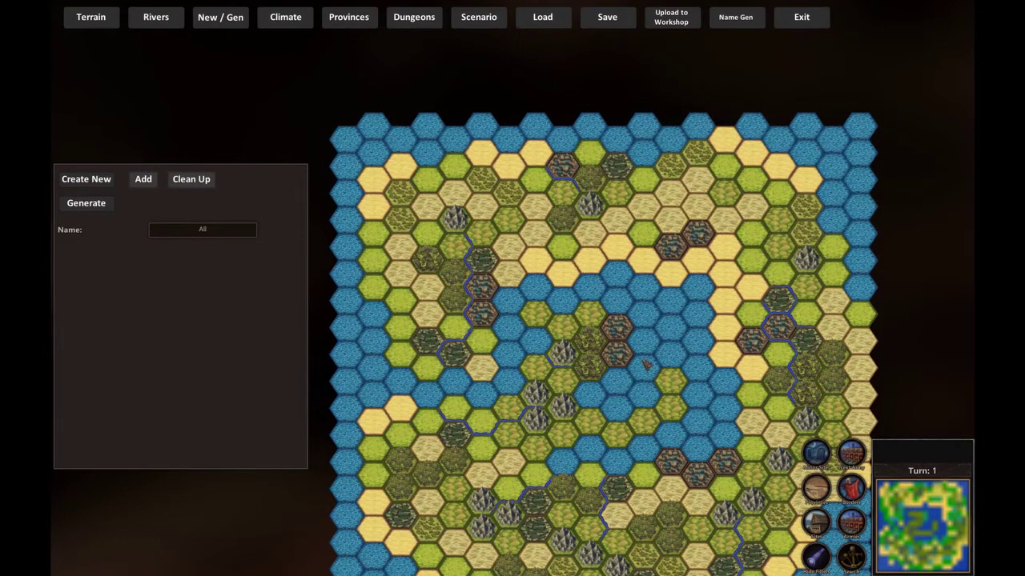
pyautogui.moveTo(651, 328); pyautogui.dragTo(650, 319, button='middle')
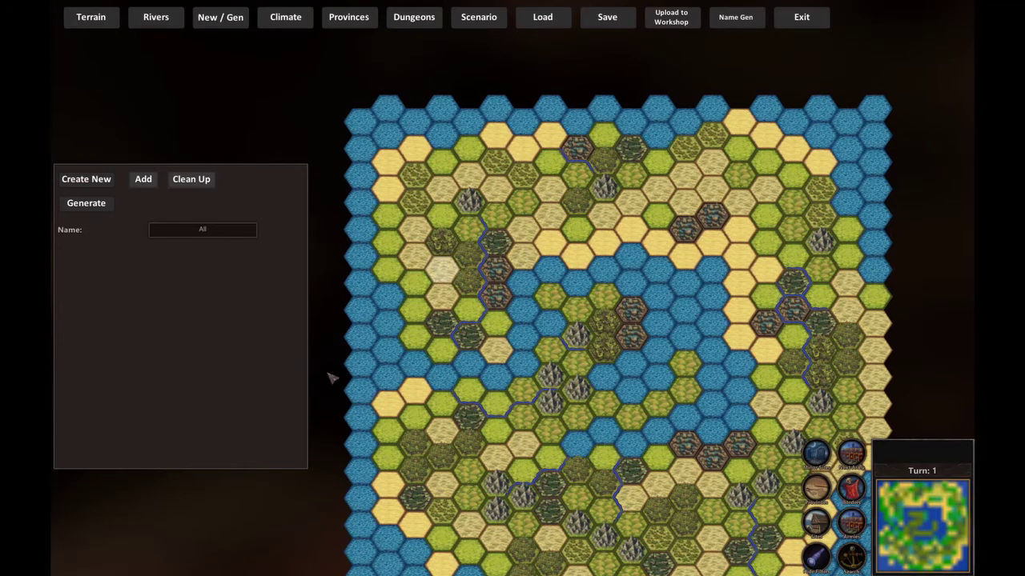
pyautogui.click(88, 181)
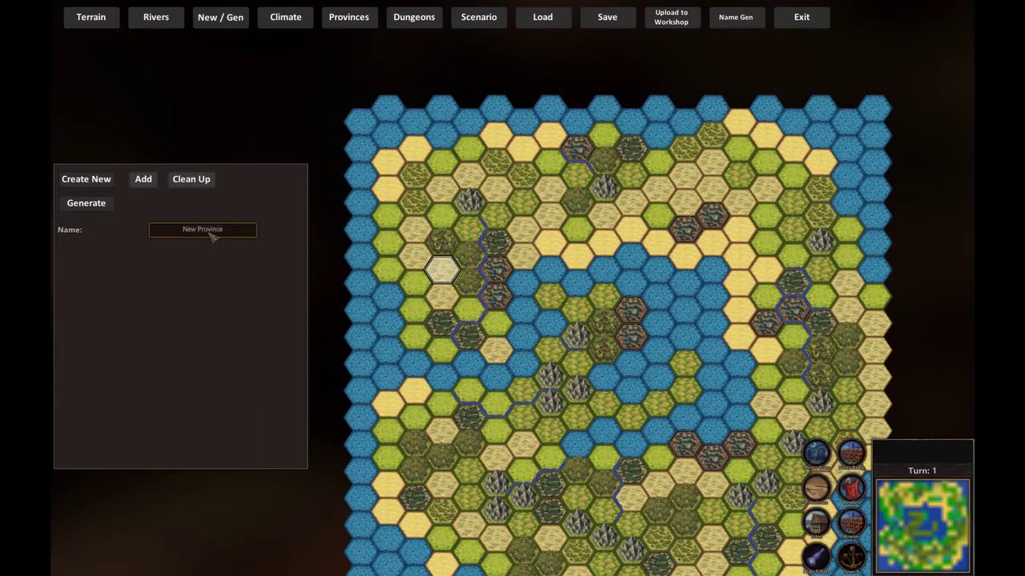
pyautogui.click(212, 232)
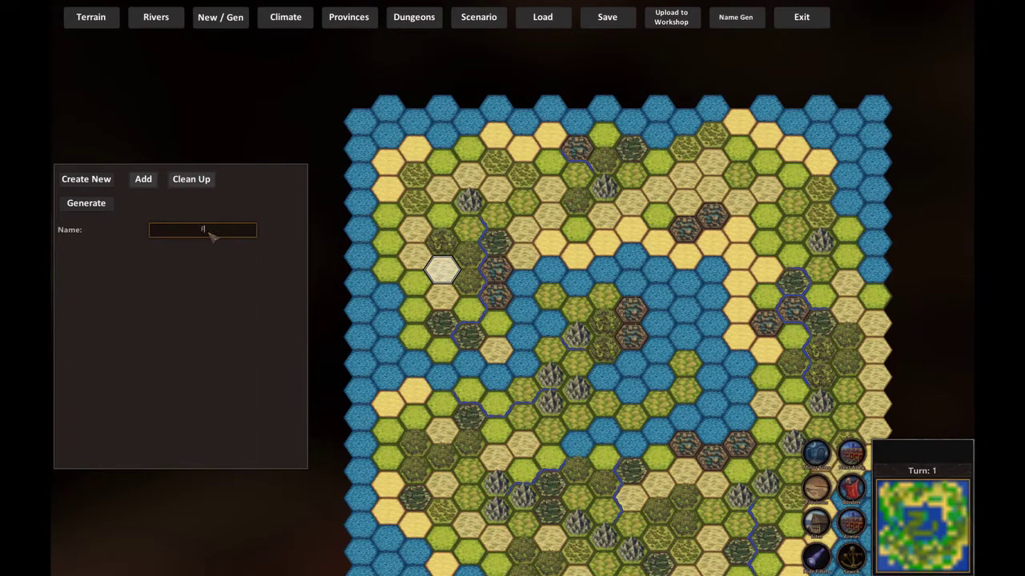
pyautogui.write('First try at t')
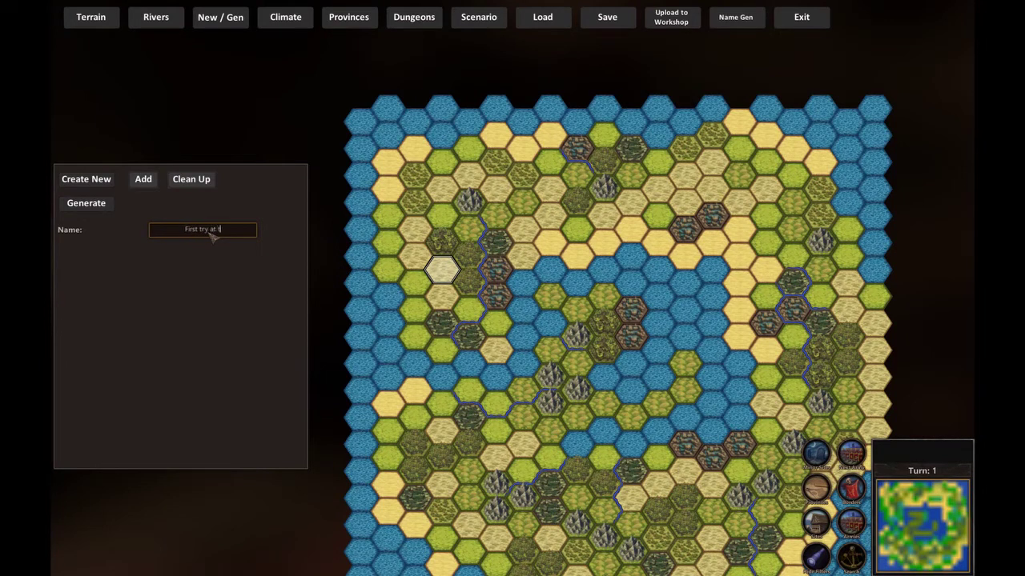
pyautogui.write('hhis editor')
# Step: Try to add hexes to the new province starting from the neighbouring forest hex, and check the plains hex's province
pyautogui.click(446, 241)
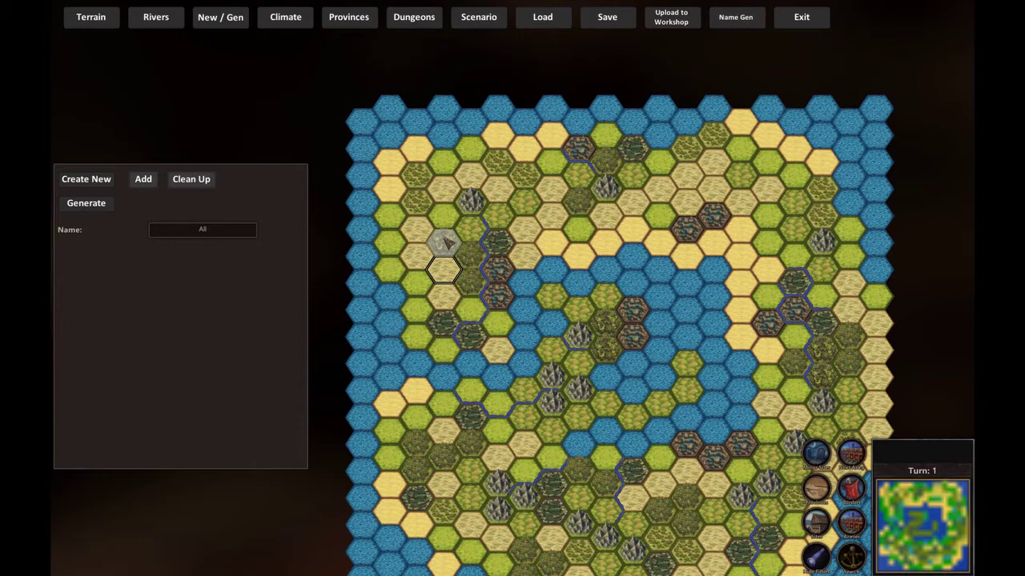
pyautogui.click(144, 181)
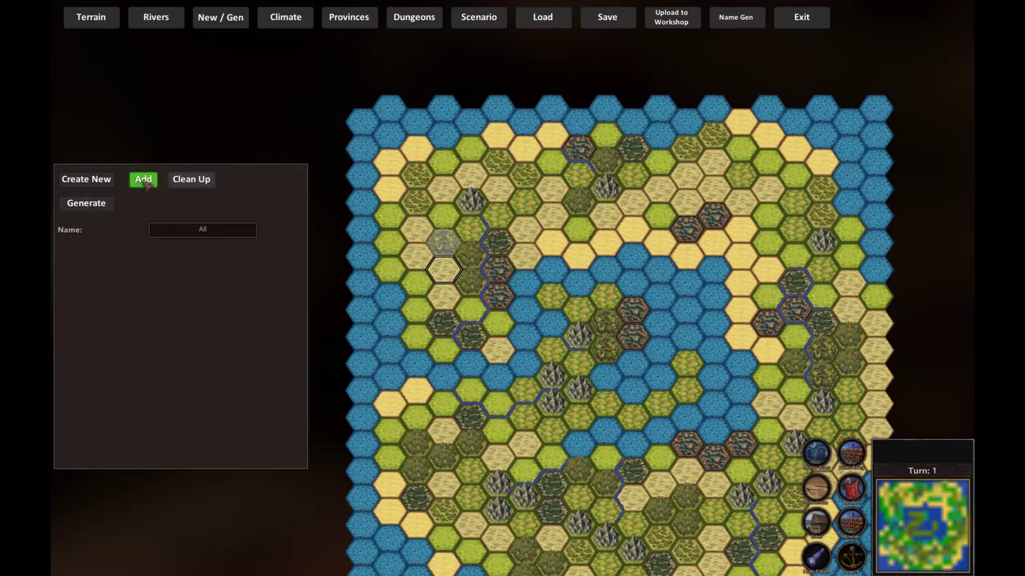
pyautogui.click(437, 271)
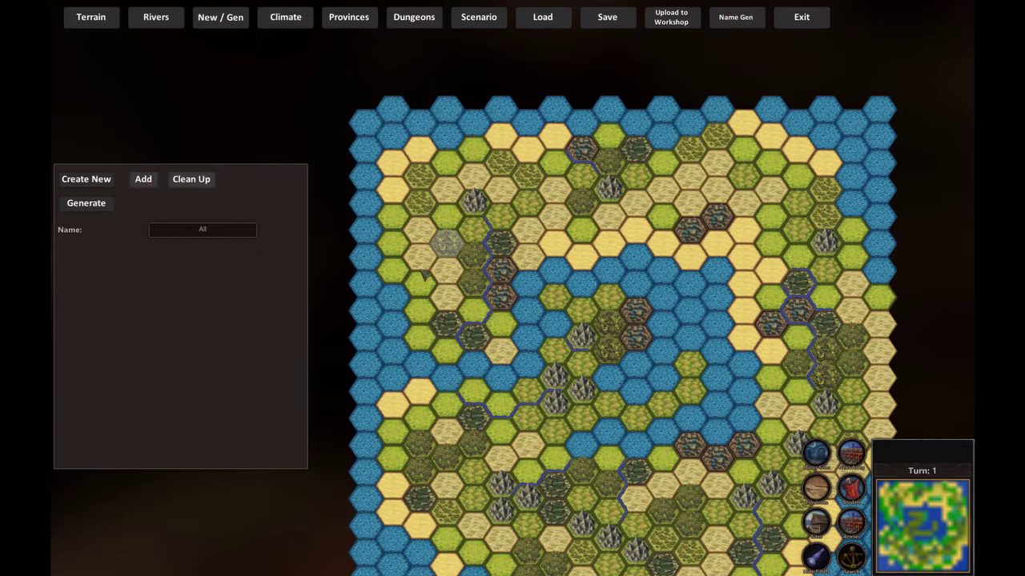
pyautogui.click(449, 271)
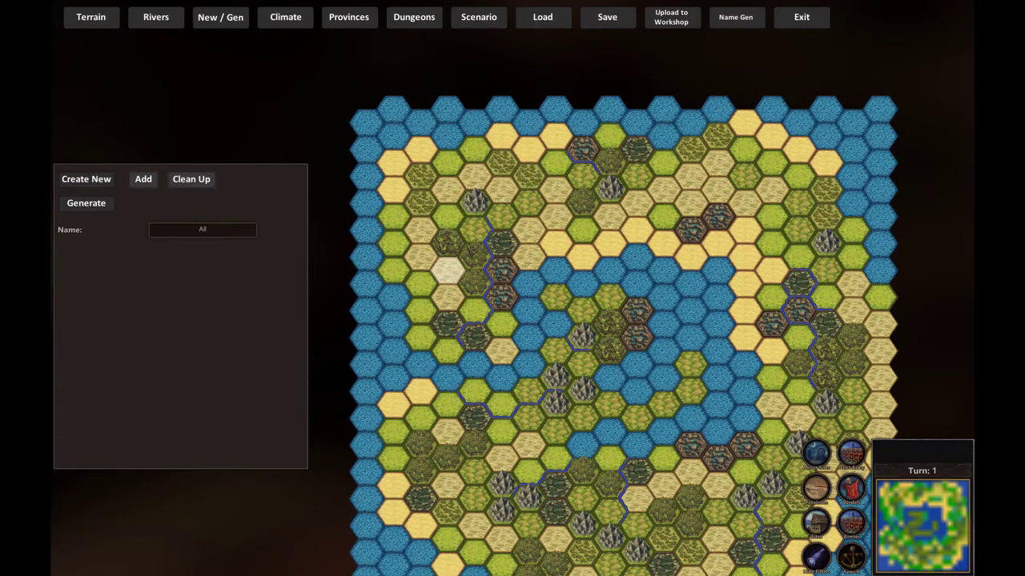
pyautogui.moveTo(449, 267); pyautogui.dragTo(456, 268)
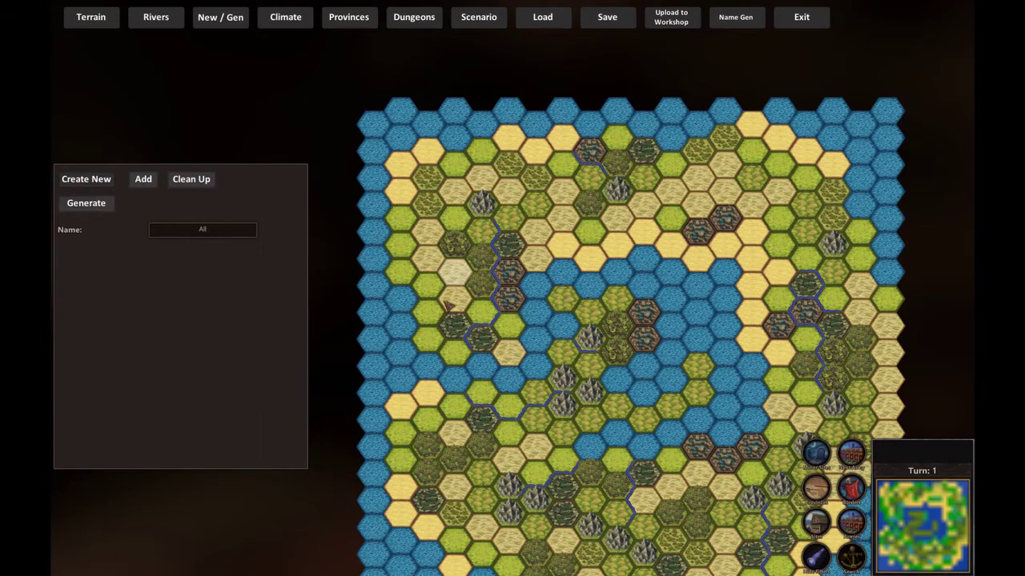
pyautogui.moveTo(687, 397); pyautogui.dragTo(586, 333)
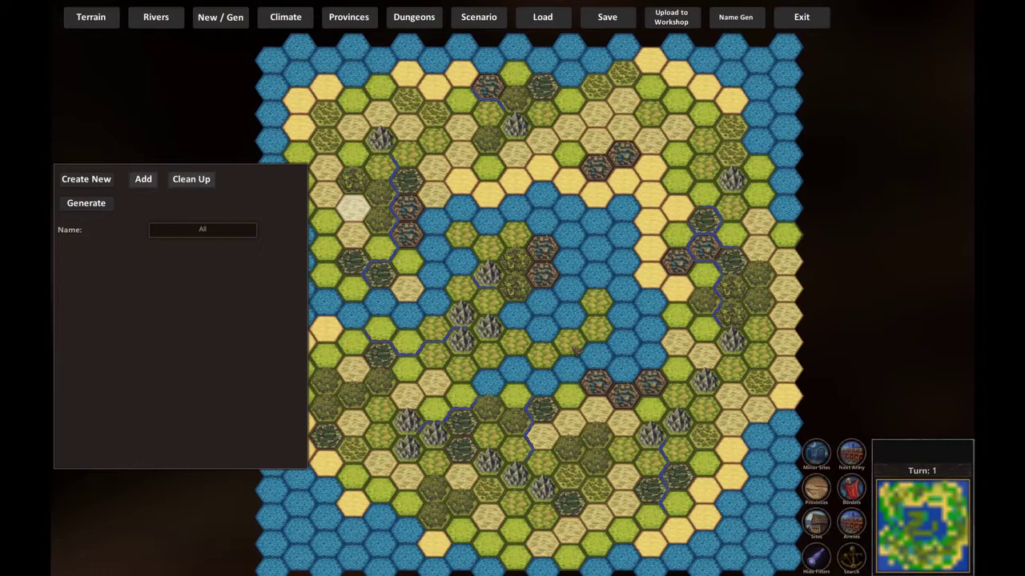
pyautogui.moveTo(516, 305); pyautogui.dragTo(554, 324)
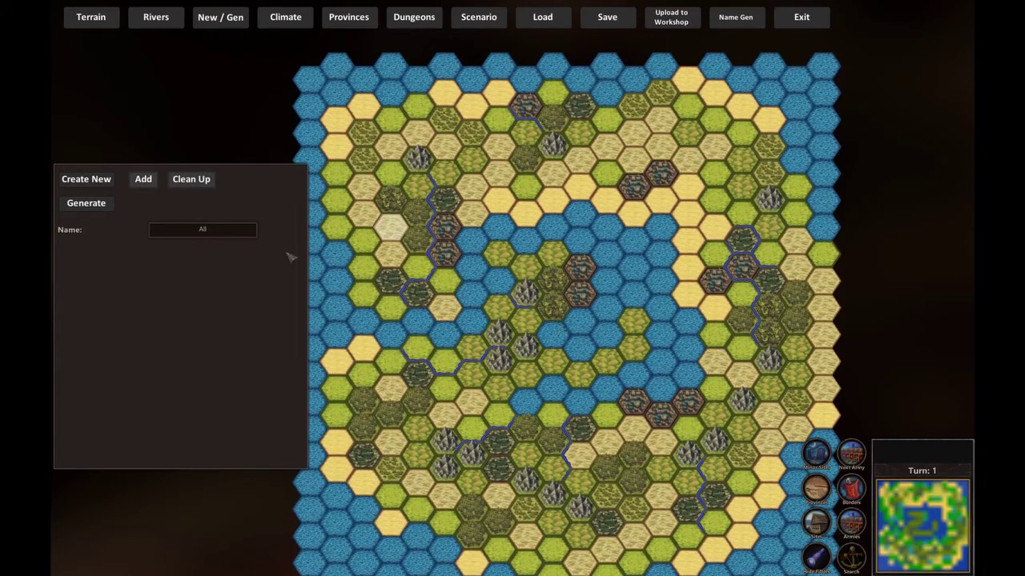
# Step: Create a new province on the northwestern plains hex and name it "FirstTryish"
pyautogui.click(95, 183)
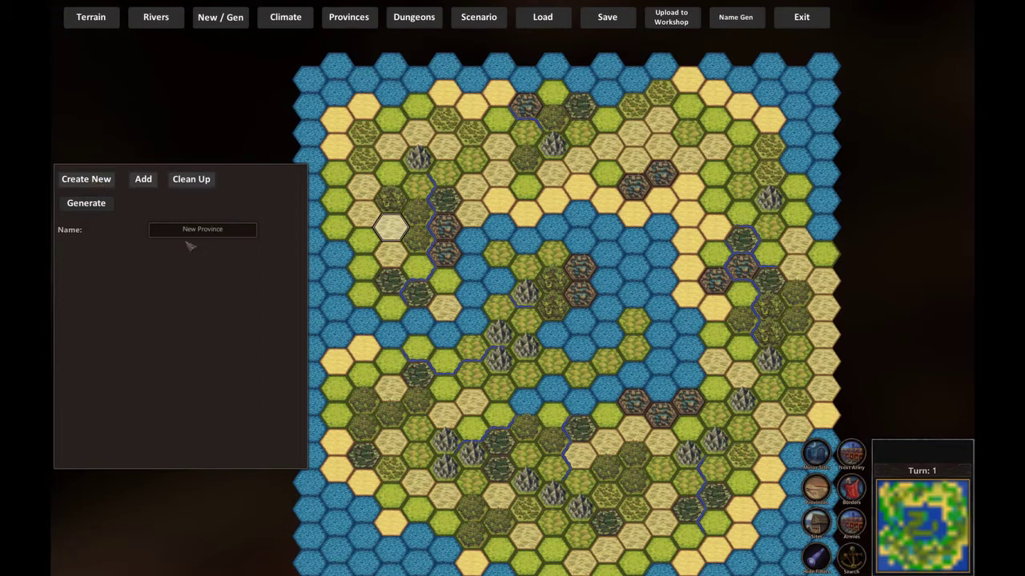
pyautogui.click(232, 232)
pyautogui.write('F')
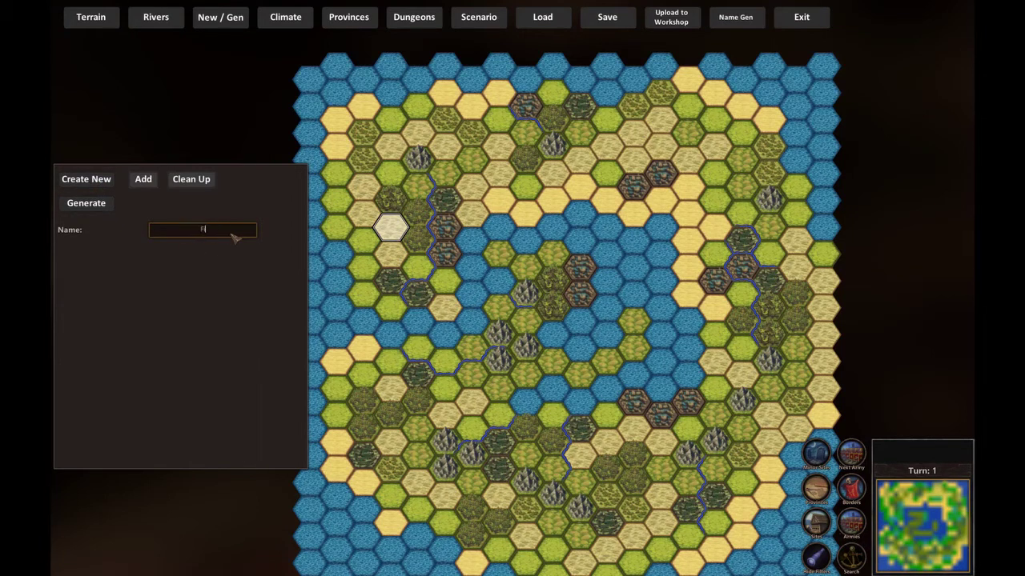
pyautogui.write('irstTryish')
# Step: Add the forest, plains and grassland hexes surrounding the starting plains hex to the FirstTryish province
pyautogui.click(146, 182)
pyautogui.click(421, 222)
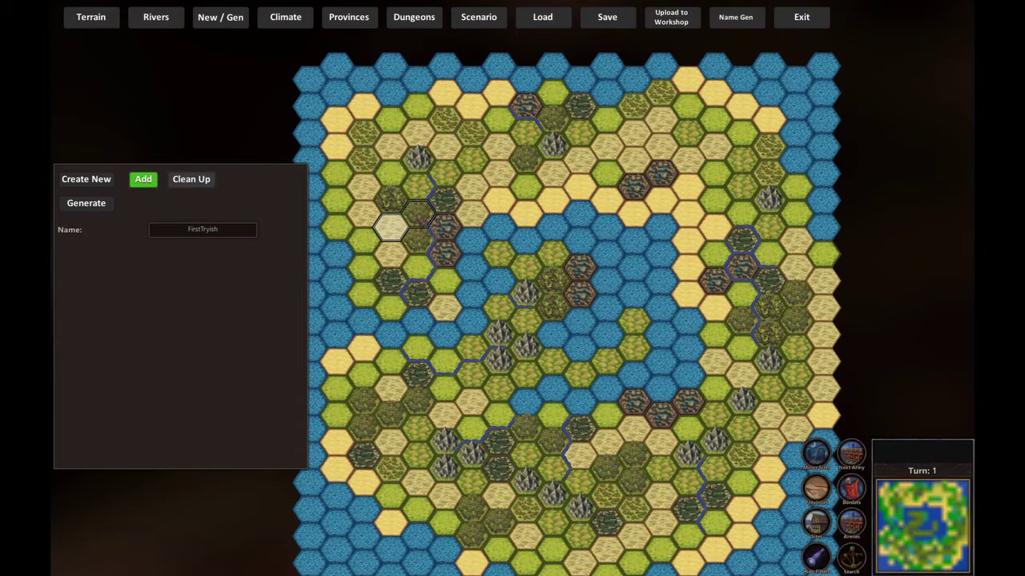
pyautogui.click(397, 208)
pyautogui.click(368, 218)
pyautogui.click(374, 243)
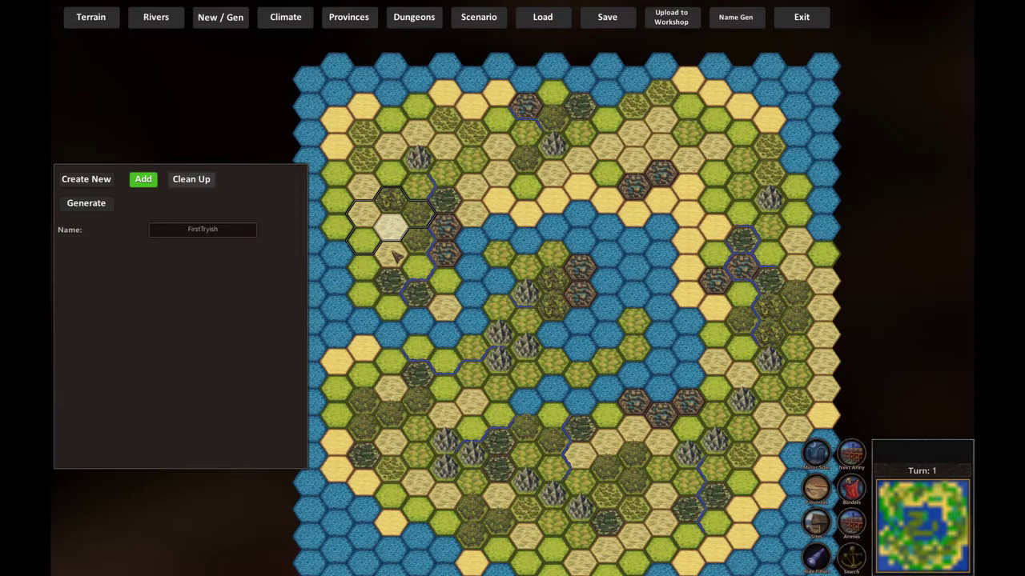
pyautogui.click(392, 253)
# Step: Extend the FirstTryish province by four hexes toward the northwest and west coast, and end adding hexes
pyautogui.click(362, 188)
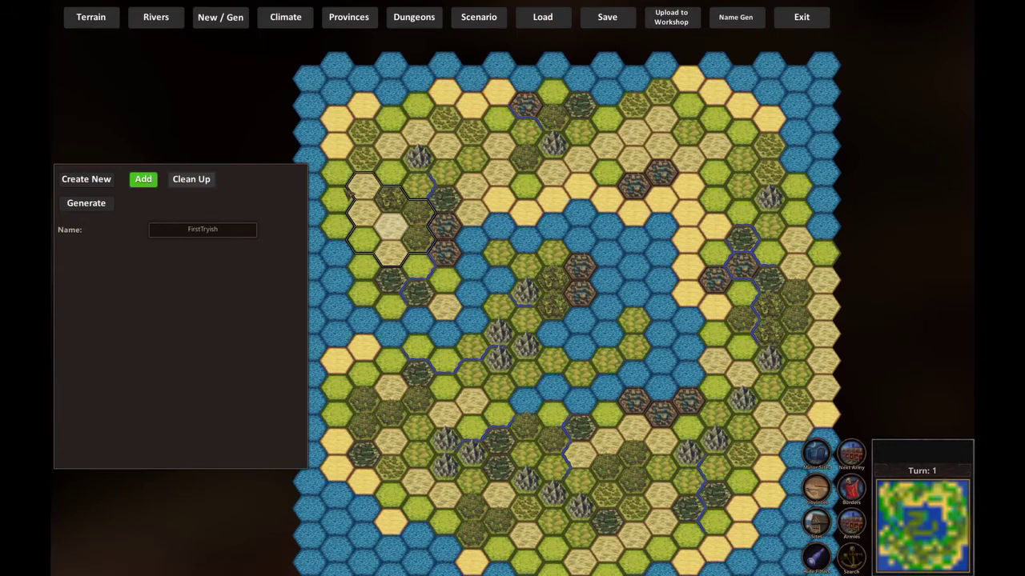
pyautogui.click(338, 202)
pyautogui.click(341, 227)
pyautogui.click(353, 266)
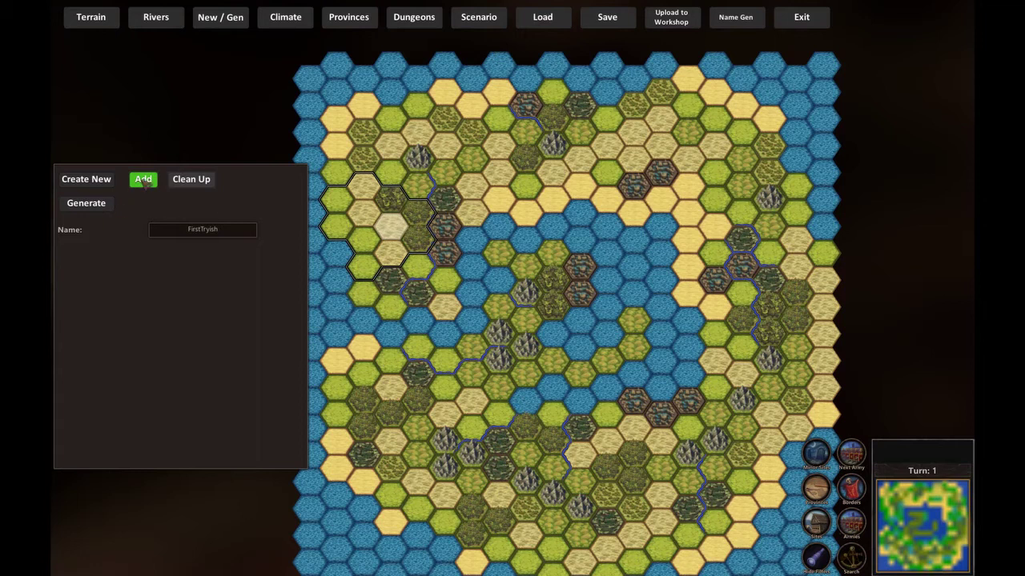
pyautogui.click(145, 181)
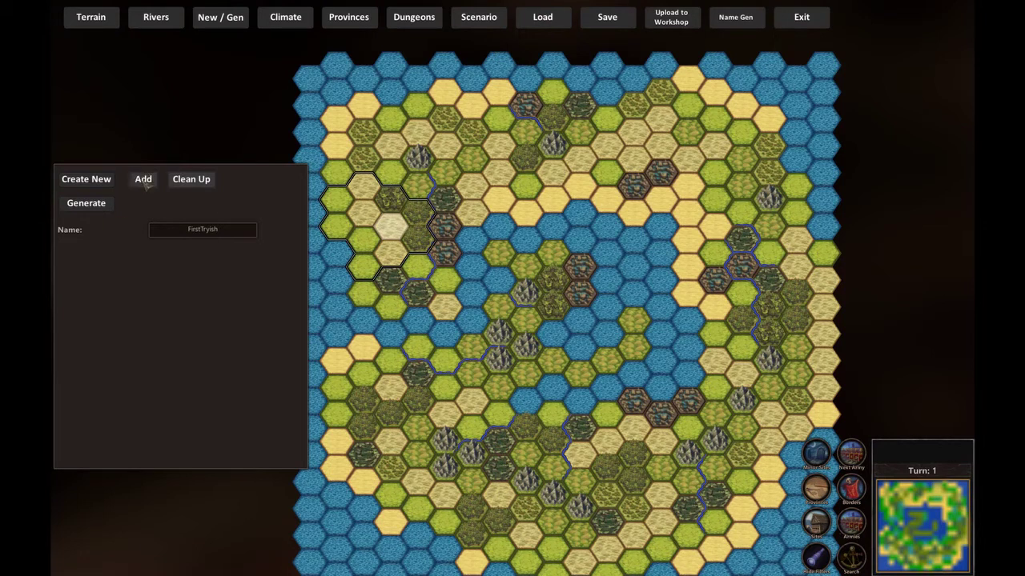
# Step: Select hexes inside and outside the FirstTryish borders to check which province each belongs to
pyautogui.click(391, 171)
pyautogui.click(388, 204)
pyautogui.click(389, 222)
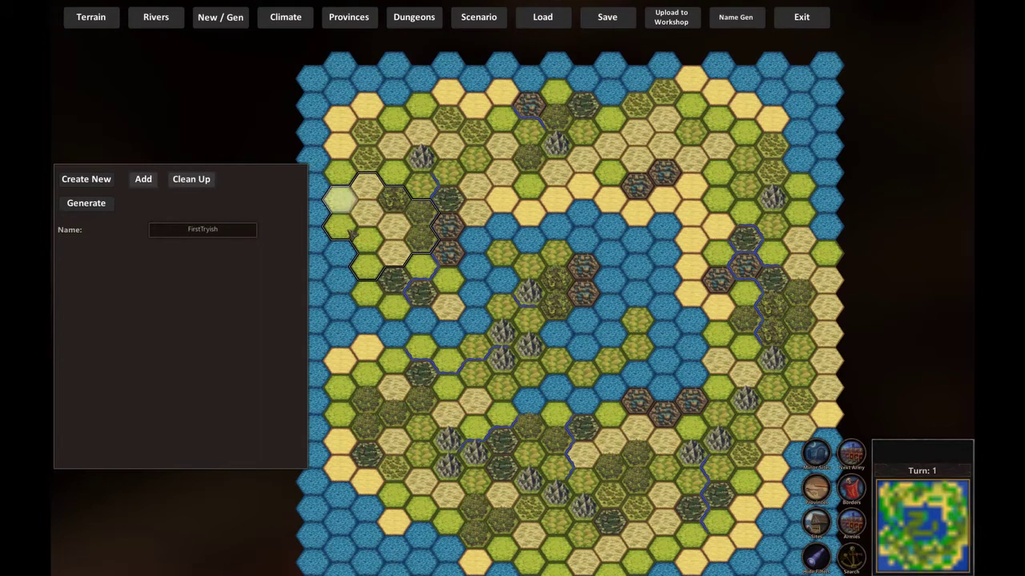
pyautogui.click(366, 236)
pyautogui.click(459, 201)
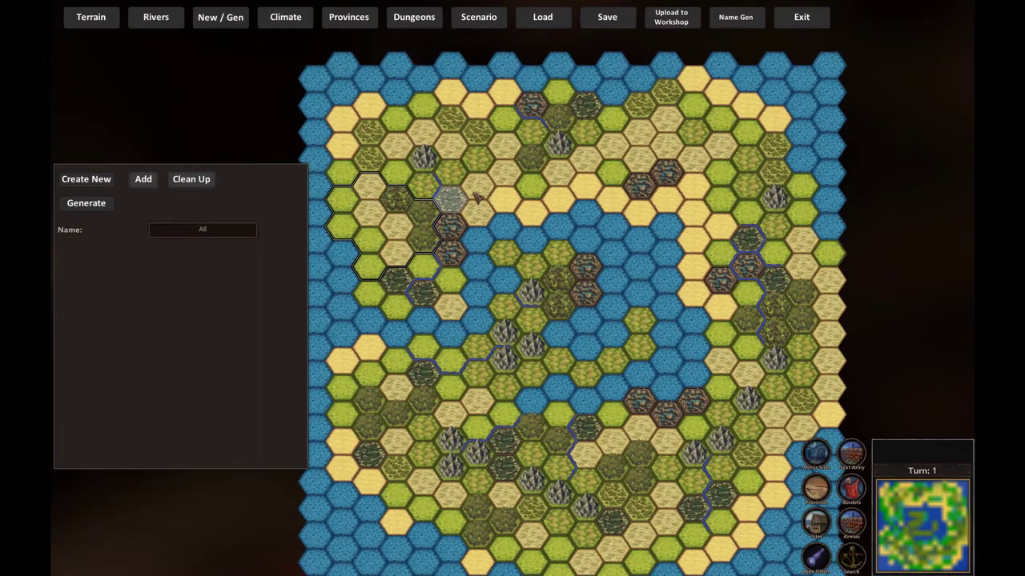
# Step: Generate provinces for the whole map and select several northwestern hexes to check their assigned provinces
pyautogui.click(87, 205)
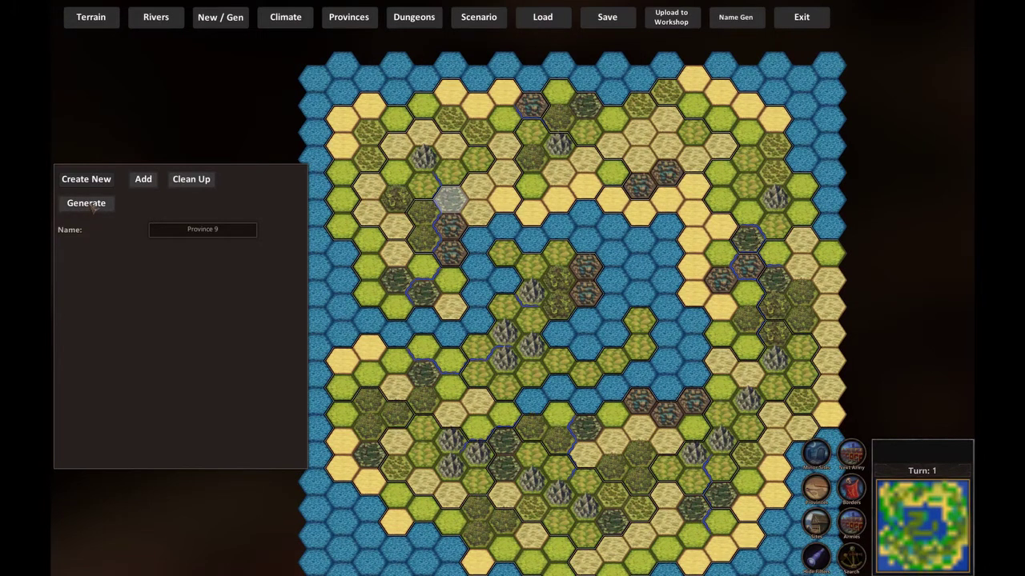
pyautogui.click(398, 227)
pyautogui.click(377, 213)
pyautogui.click(402, 193)
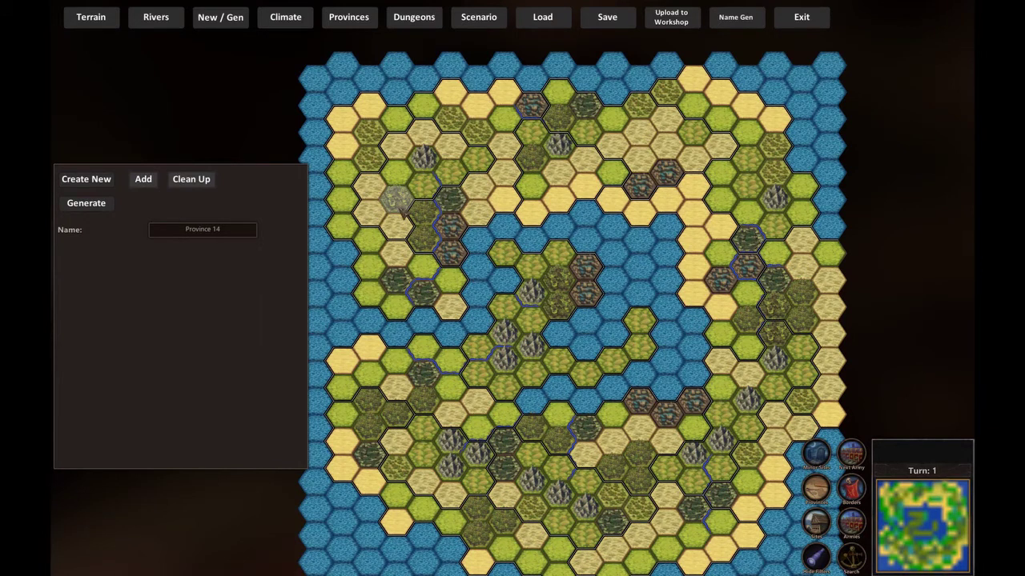
pyautogui.click(424, 240)
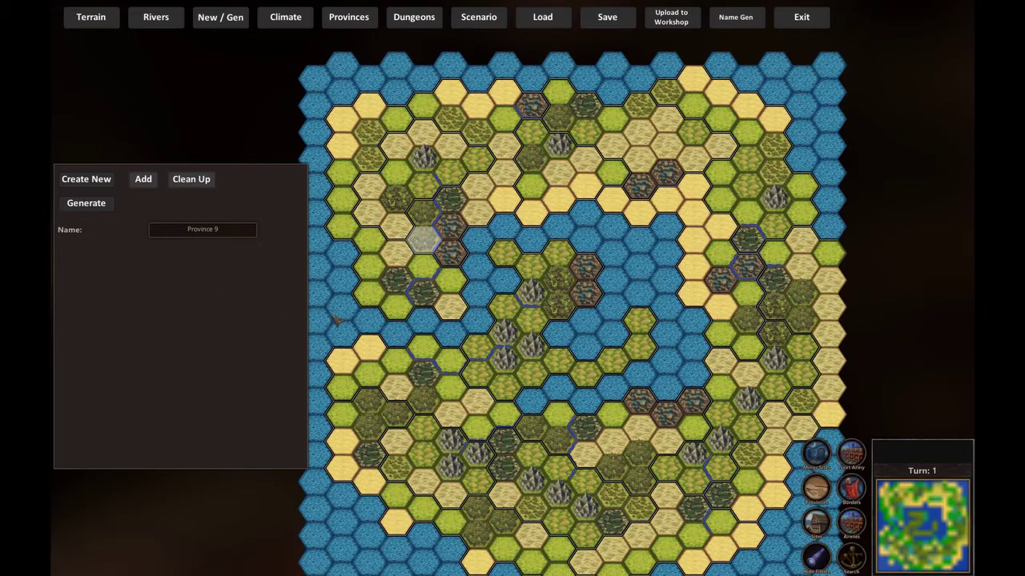
pyautogui.moveTo(461, 291); pyautogui.dragTo(519, 302, button='middle')
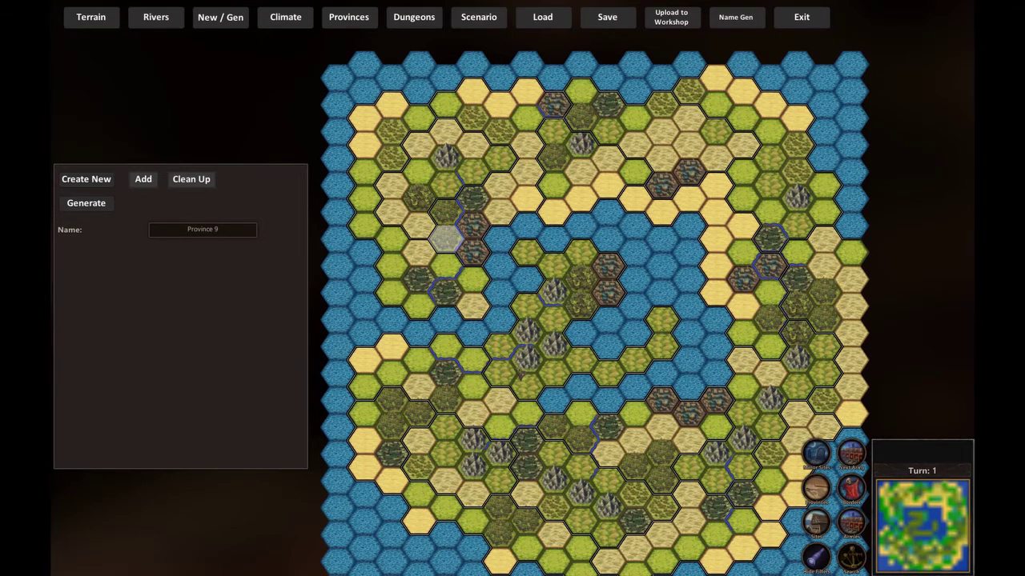
# Step: Select two western hexes to check their assigned provinces, and switch province hex adding on and off again
pyautogui.moveTo(471, 249); pyautogui.dragTo(485, 306)
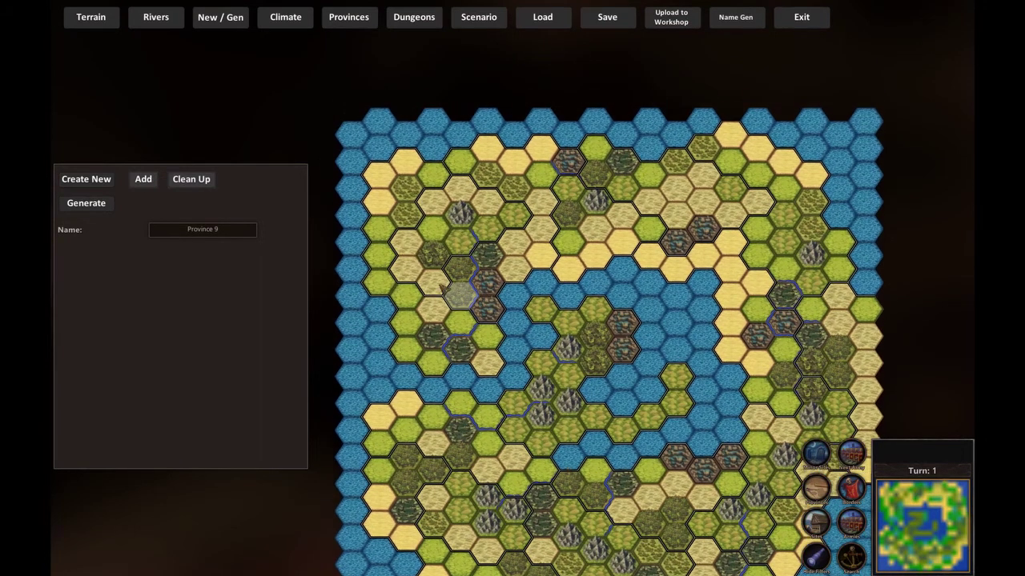
pyautogui.click(437, 312)
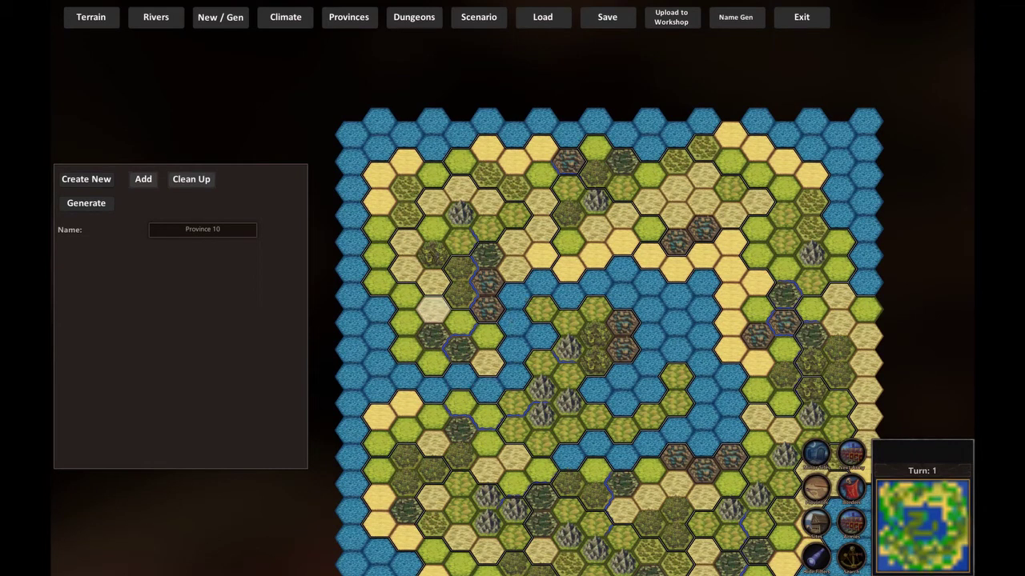
pyautogui.click(411, 219)
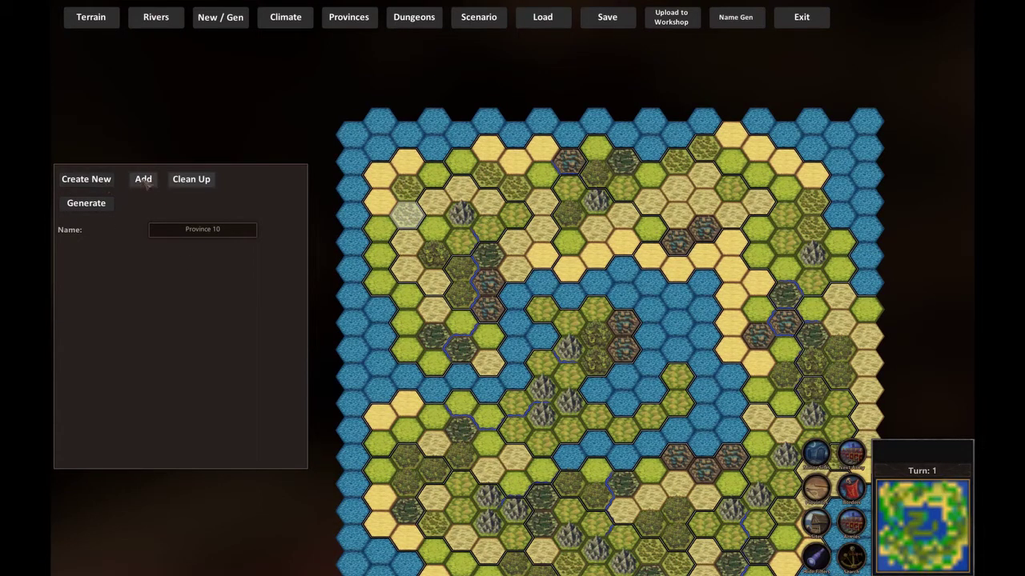
pyautogui.click(144, 181)
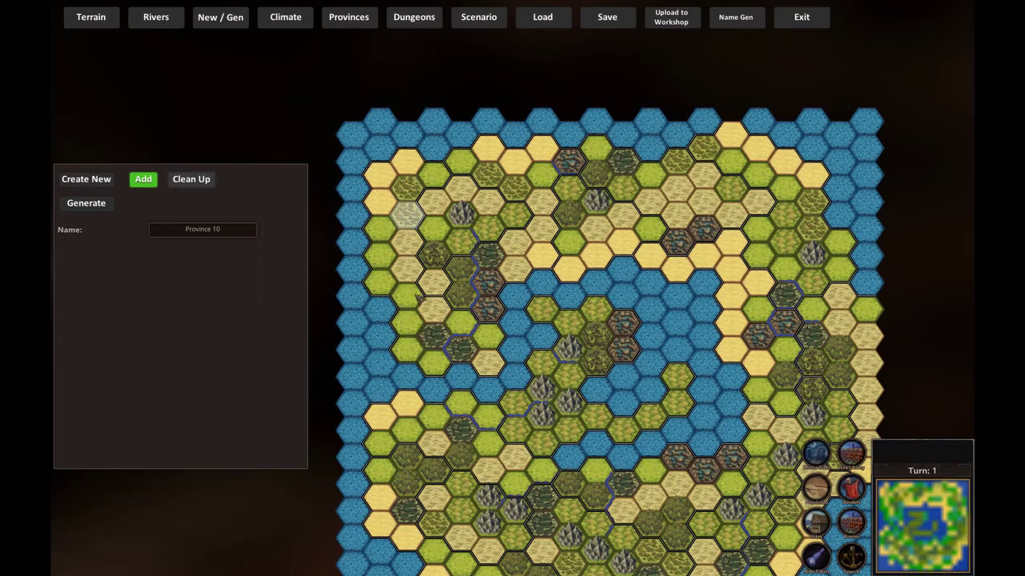
pyautogui.click(153, 183)
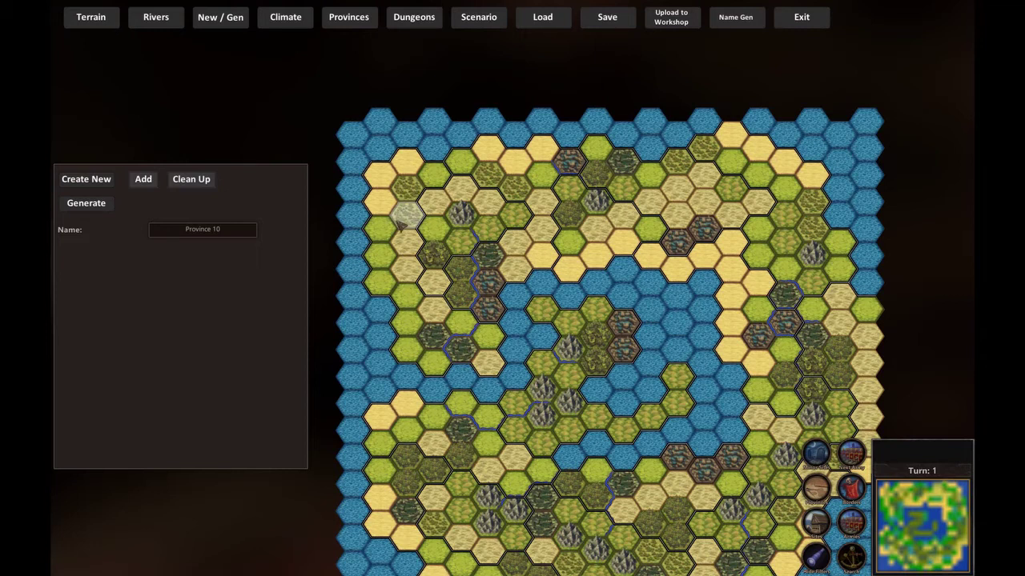
# Step: Add a dungeon seed on the wooded hex directly east of the southwestern mountain cluster
pyautogui.scroll(-2, 401, 223)
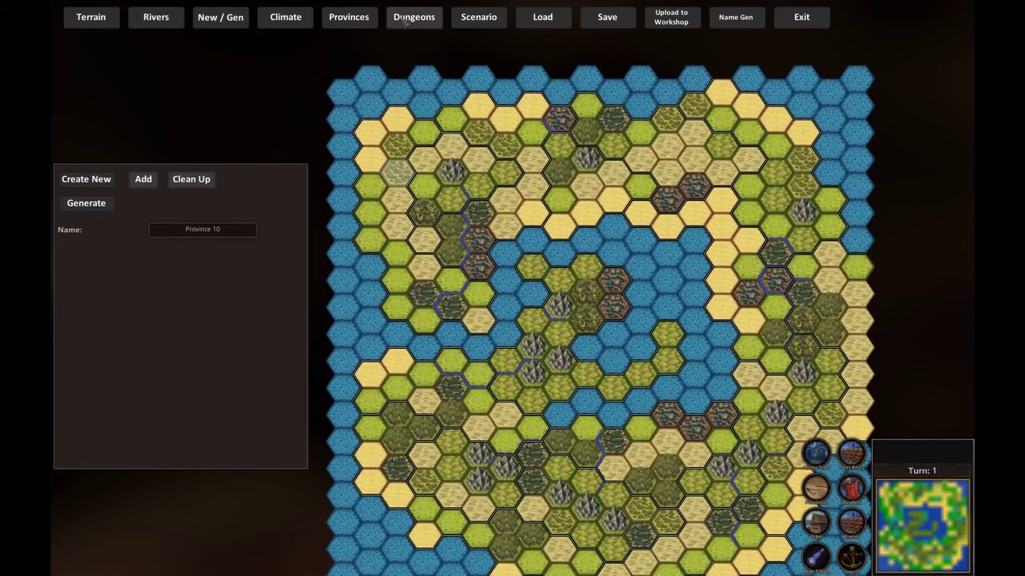
pyautogui.click(420, 25)
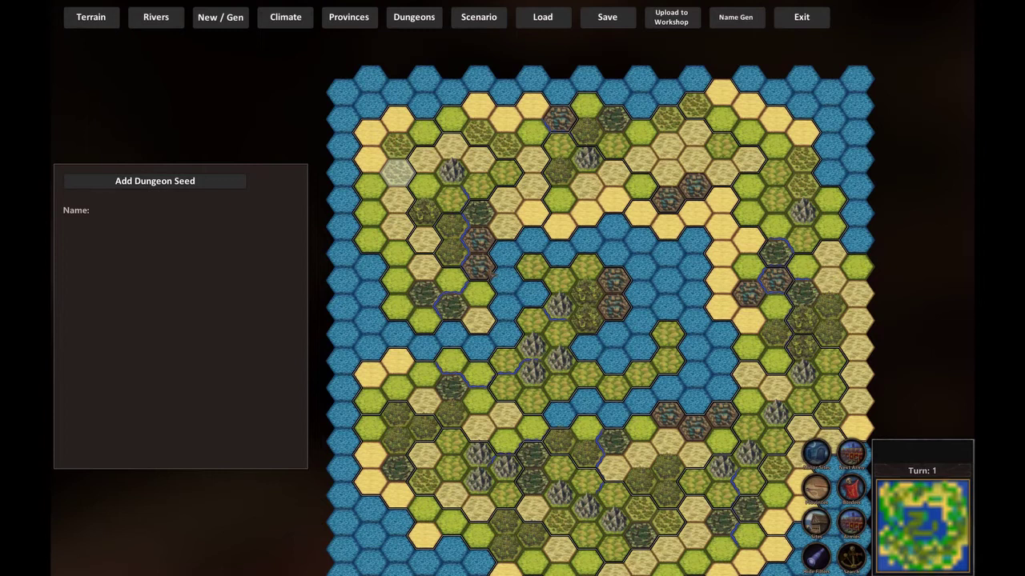
pyautogui.moveTo(504, 299); pyautogui.dragTo(475, 246, button='middle')
pyautogui.moveTo(575, 448); pyautogui.dragTo(536, 419, button='middle')
pyautogui.click(464, 373)
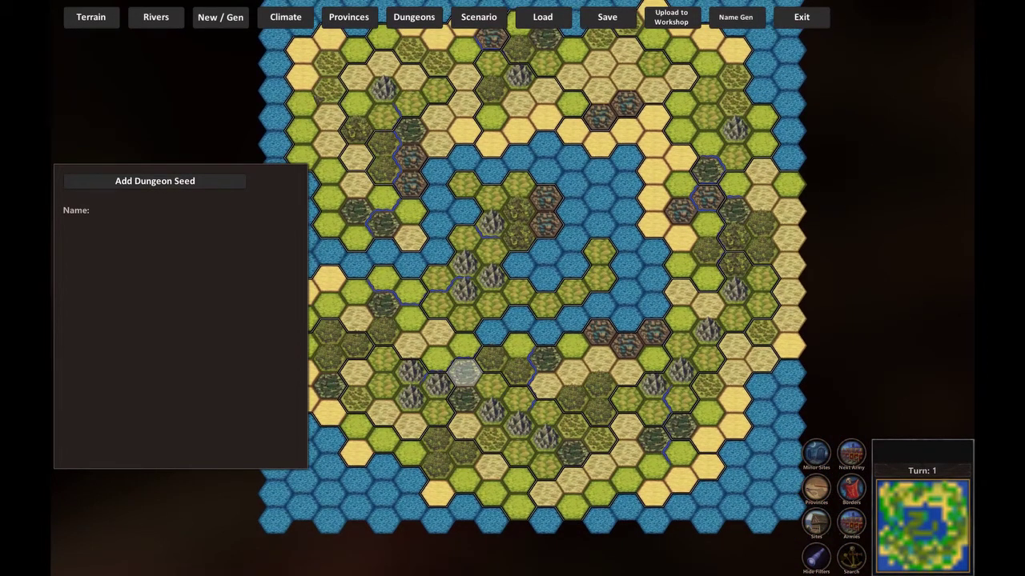
pyautogui.click(154, 181)
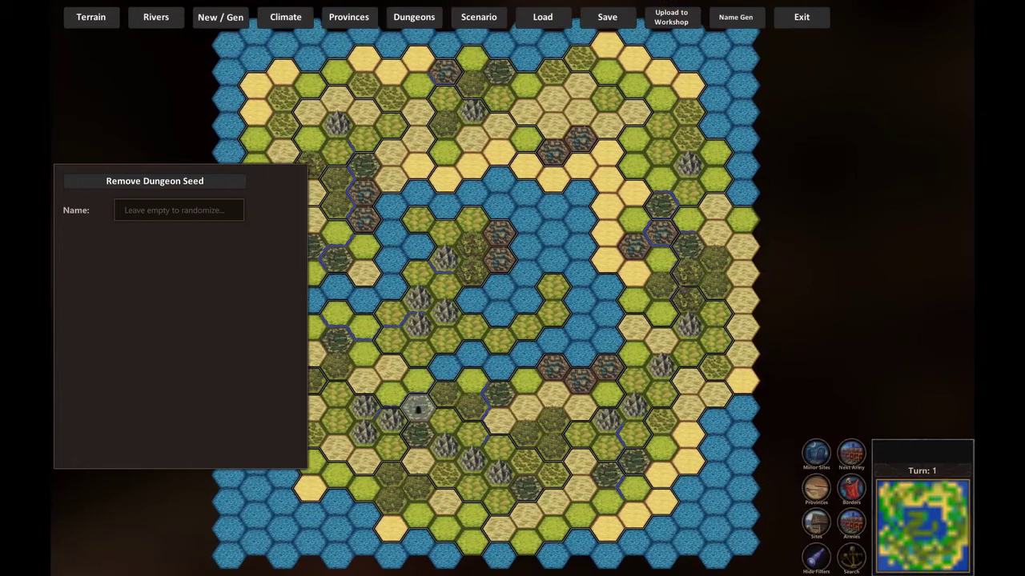
# Step: Add dungeon seeds in the middle of the eastern forest and on two desert hexes along the inland sea's north shore
pyautogui.click(688, 277)
pyautogui.click(155, 182)
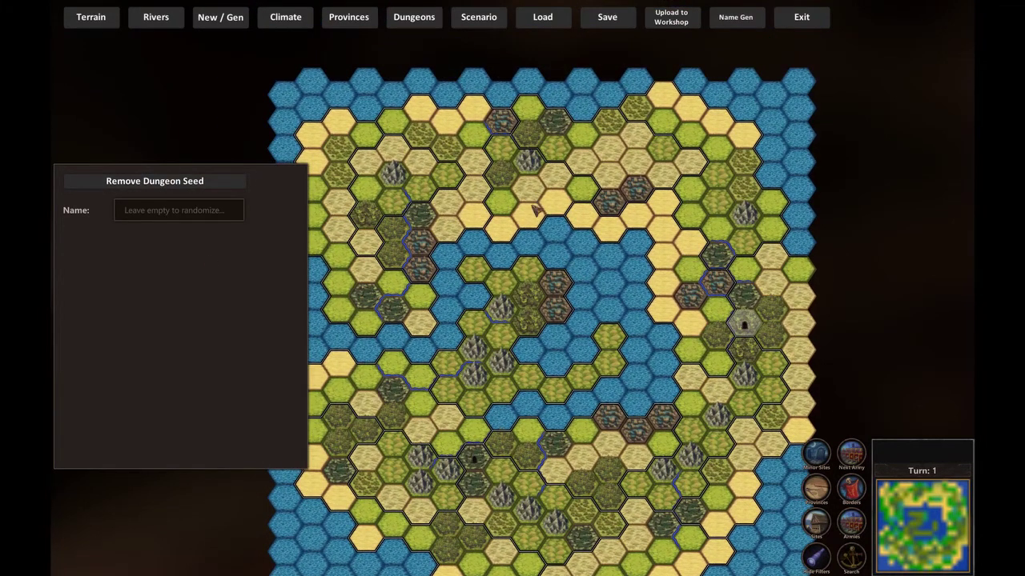
pyautogui.click(530, 213)
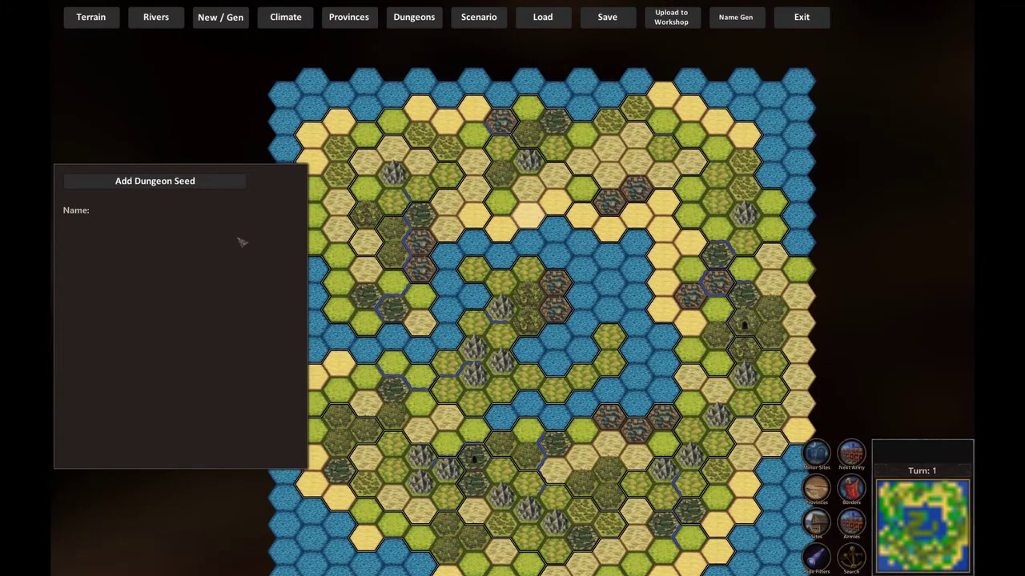
pyautogui.click(175, 184)
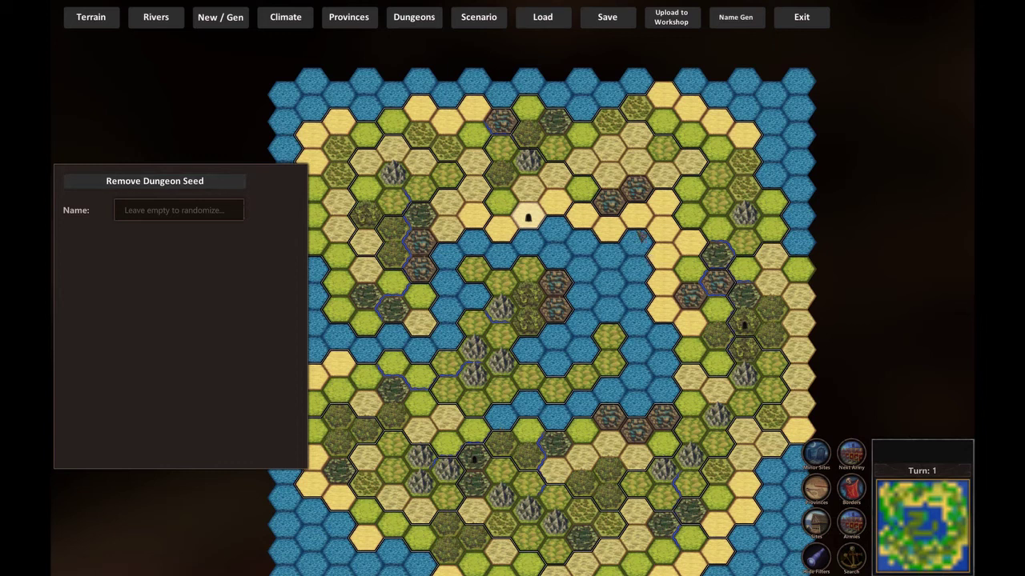
pyautogui.click(232, 182)
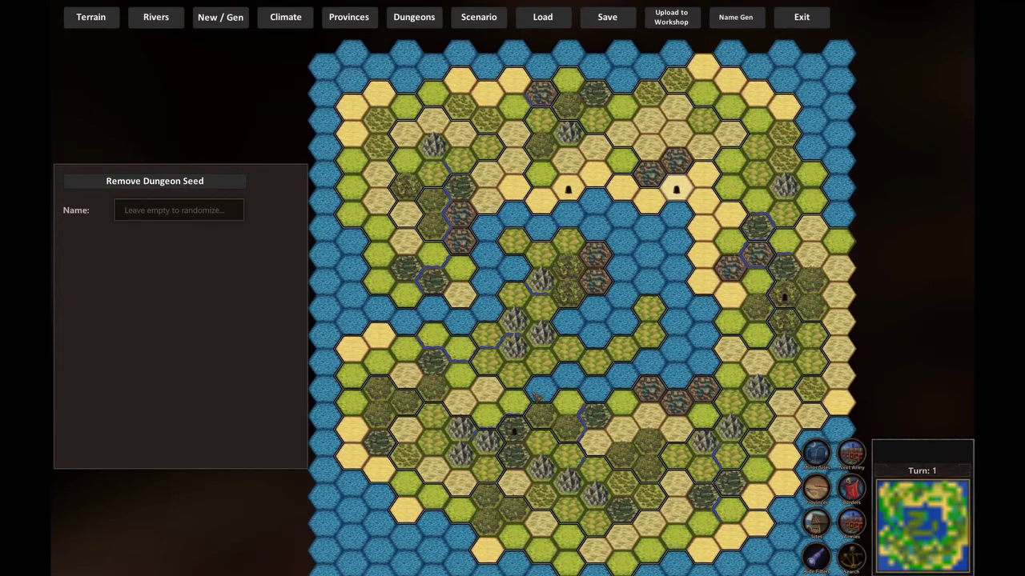
# Step: Add an unnamed dungeon seed in the southwestern forest, and reselect the western north-shore desert seed to view its settings
pyautogui.click(404, 410)
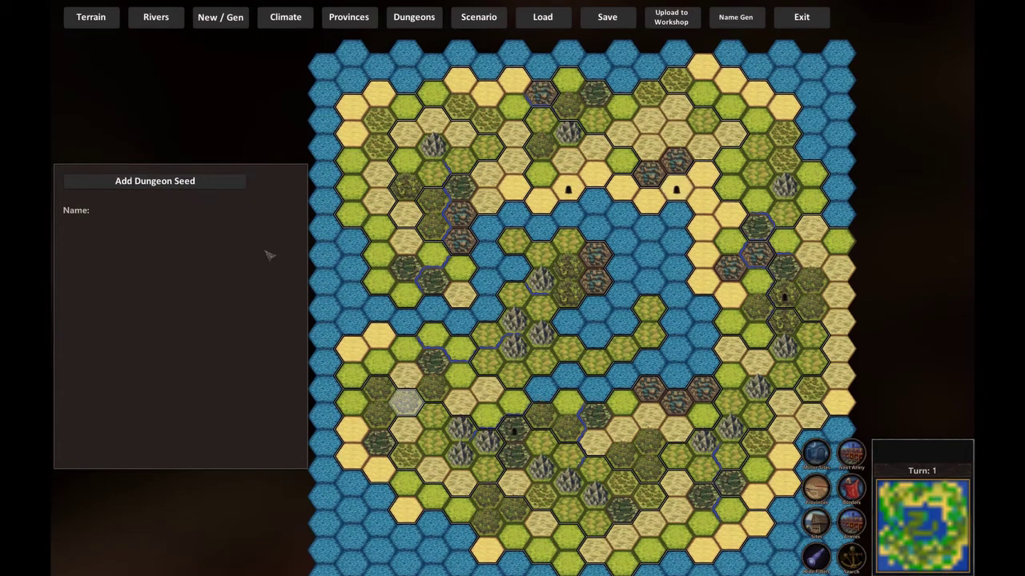
pyautogui.click(160, 183)
pyautogui.moveTo(622, 362); pyautogui.dragTo(618, 315, button='middle')
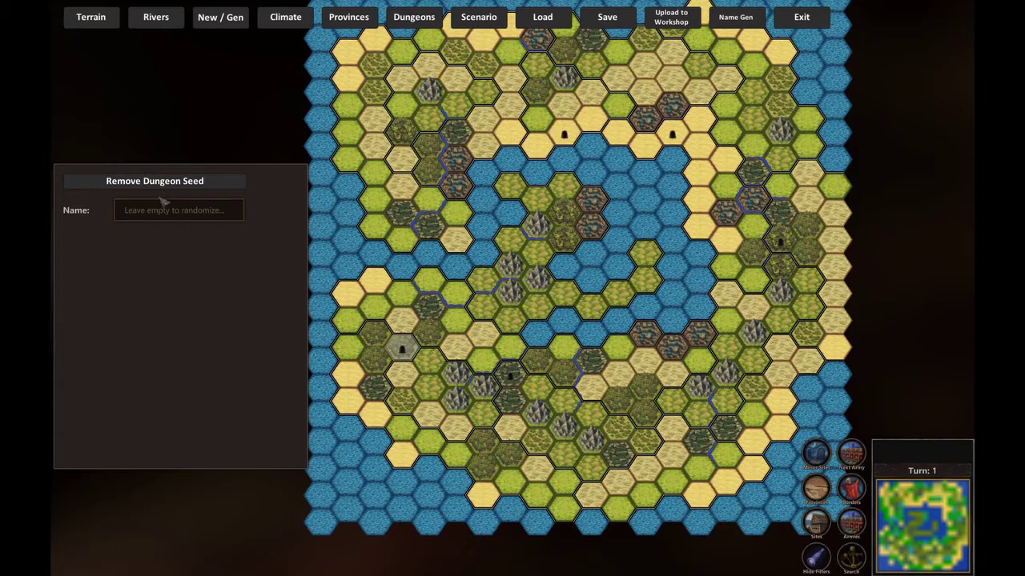
pyautogui.click(566, 137)
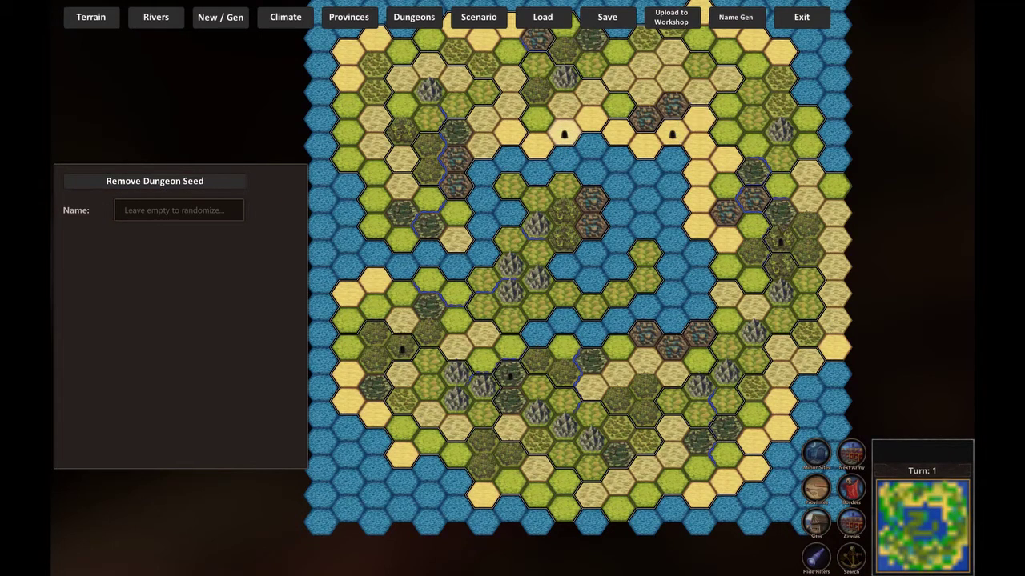
pyautogui.click(564, 320)
# Step: Open the scenario settings and add a starting point on the hex directly south of the northwestern mountain
pyautogui.click(479, 18)
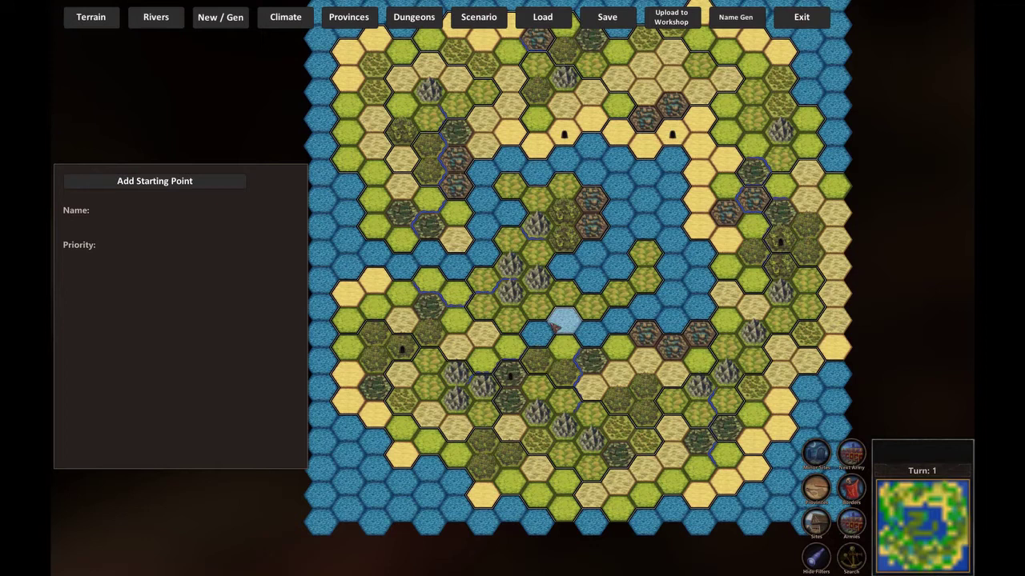
pyautogui.click(538, 275)
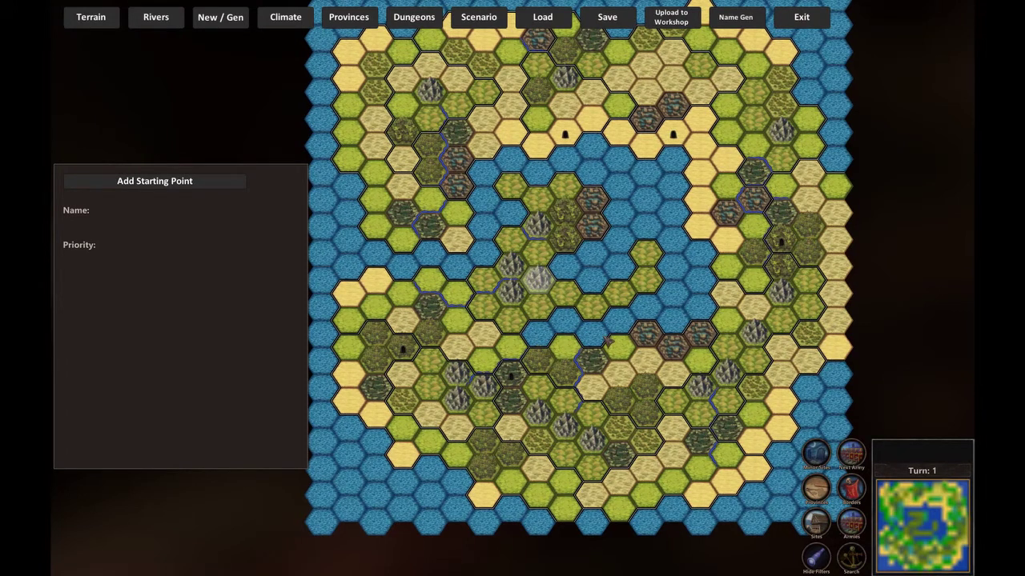
pyautogui.moveTo(607, 338); pyautogui.dragTo(616, 425)
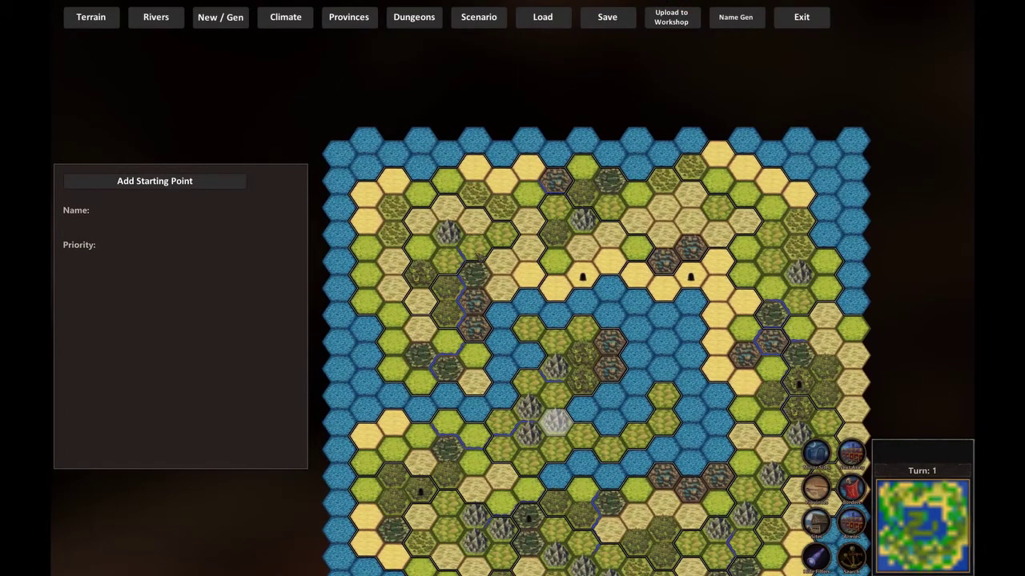
pyautogui.click(452, 264)
pyautogui.click(145, 182)
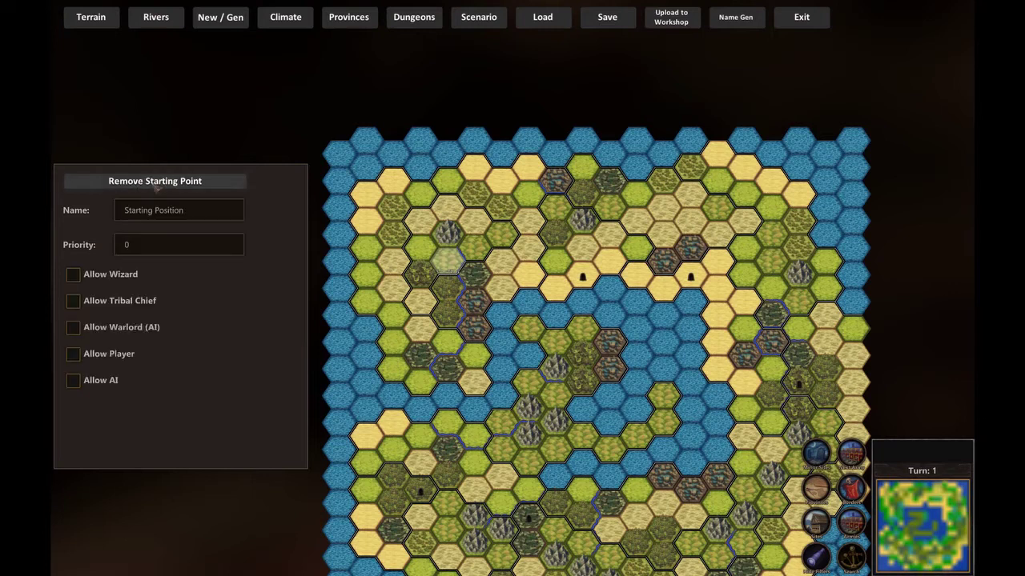
# Step: Try a wizard, tribal chief and player combination and an AI-only warlord combination for the northwestern starting point, and clear both
pyautogui.click(83, 276)
pyautogui.click(85, 303)
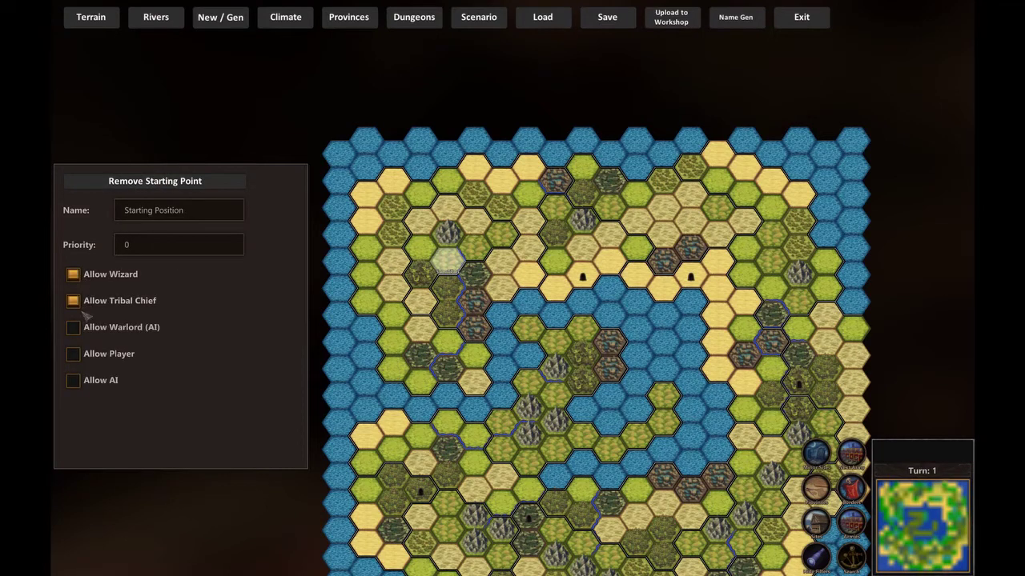
pyautogui.click(75, 355)
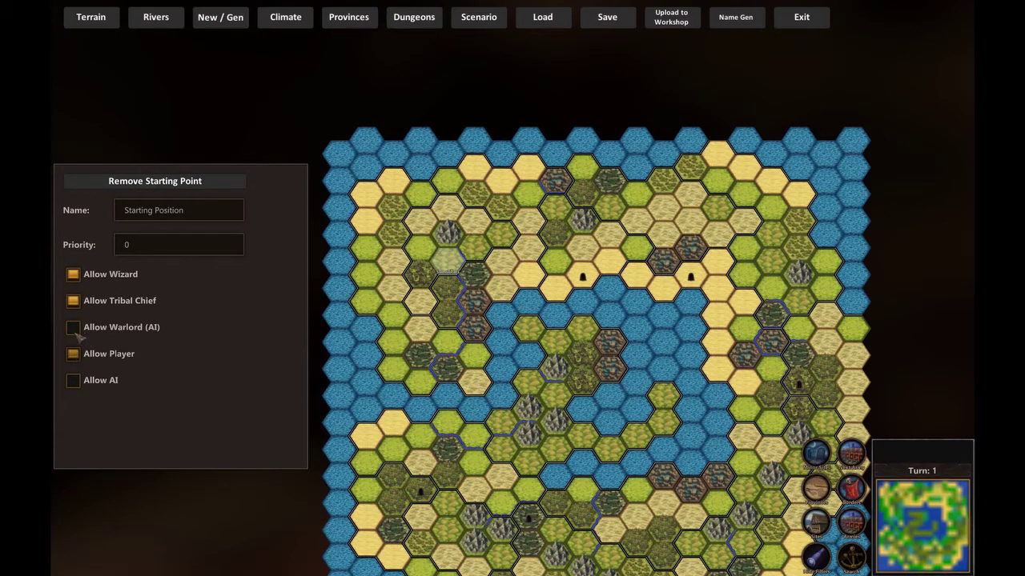
pyautogui.click(75, 301)
pyautogui.click(75, 275)
pyautogui.click(75, 329)
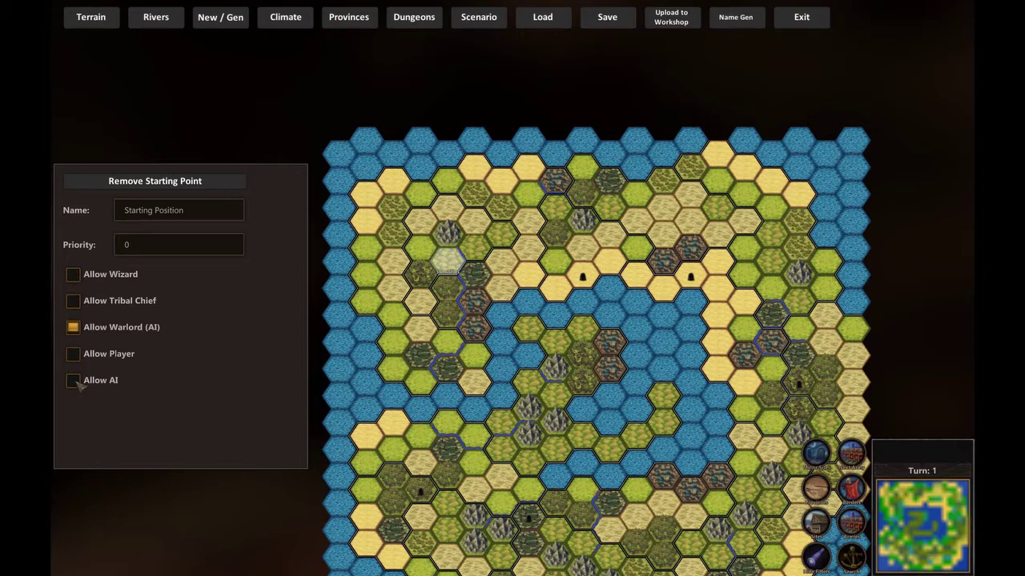
pyautogui.click(76, 381)
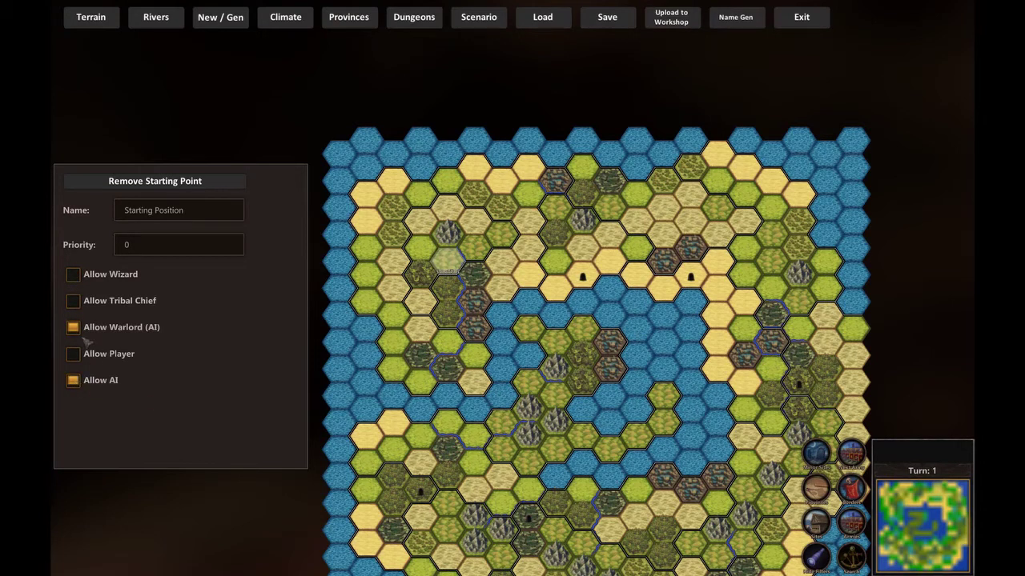
pyautogui.click(74, 328)
pyautogui.click(74, 381)
# Step: Allow wizard, tribal chief, warlord (AI), player and AI at the northwestern starting point
pyautogui.click(74, 274)
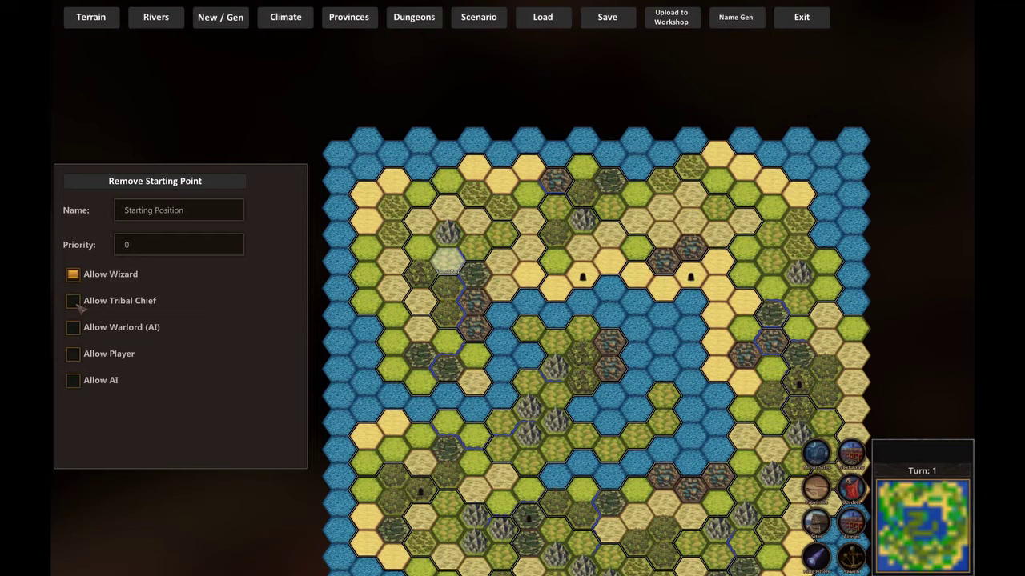
pyautogui.click(74, 301)
pyautogui.click(74, 328)
pyautogui.click(74, 355)
pyautogui.click(74, 381)
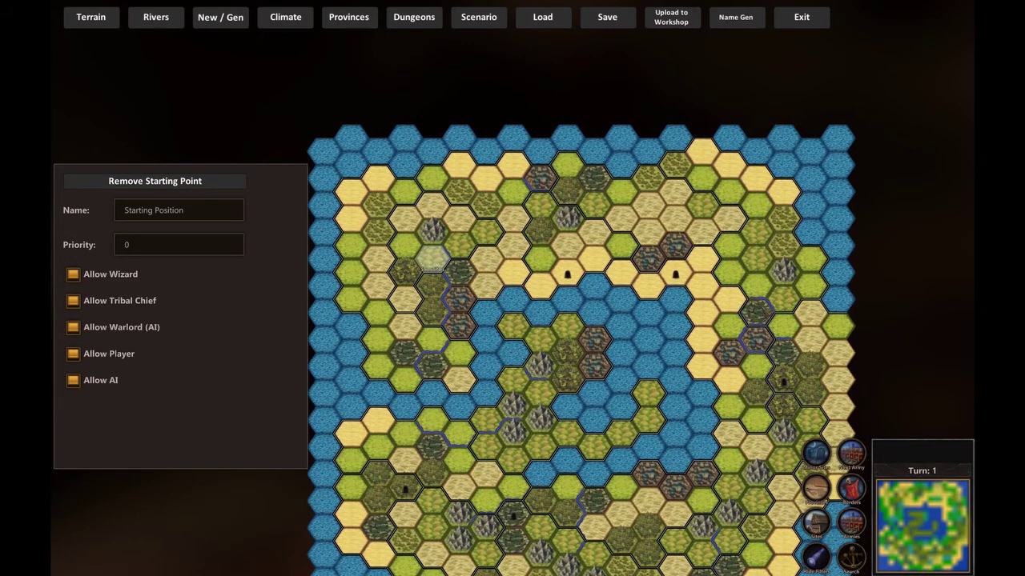
# Step: Add a starting point on the eastern forest hex just northeast of the dungeon seed
pyautogui.click(766, 313)
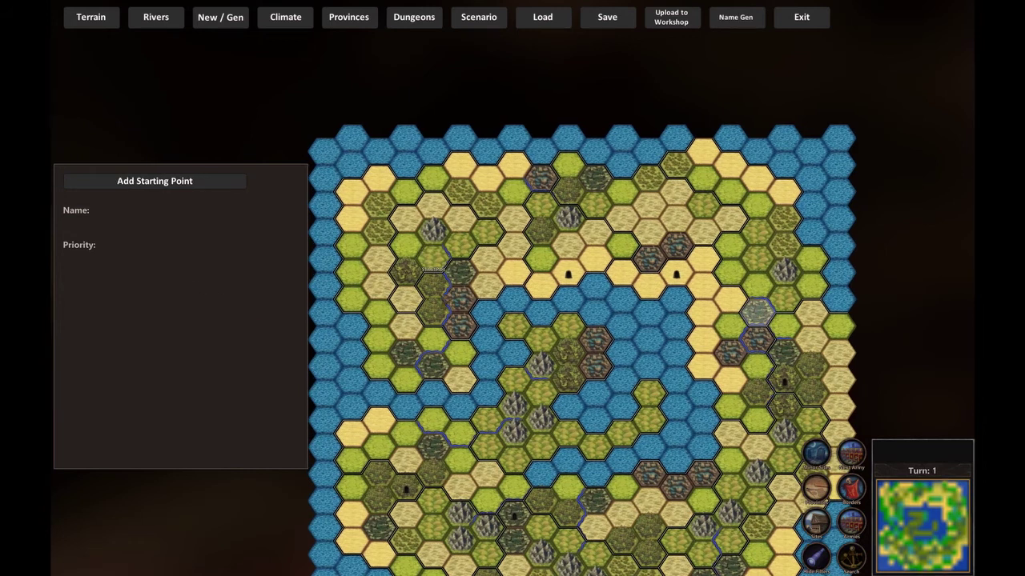
pyautogui.click(776, 331)
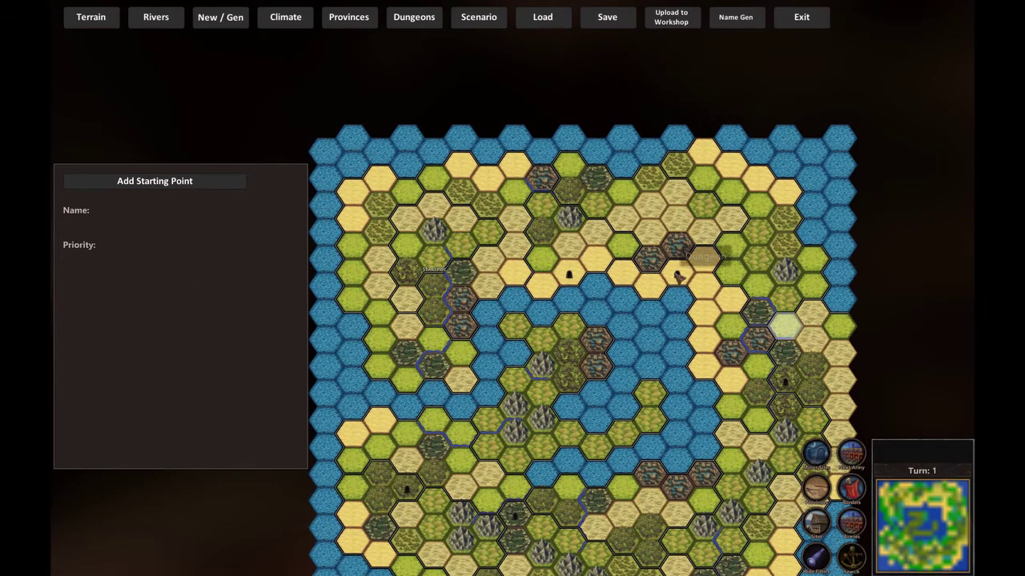
pyautogui.click(677, 277)
pyautogui.click(575, 277)
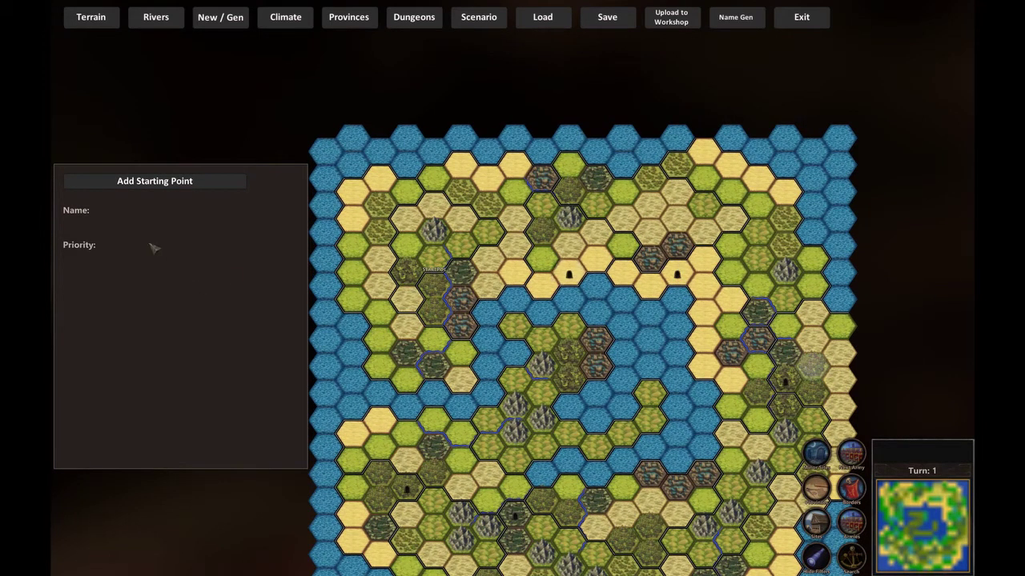
pyautogui.click(154, 183)
# Step: Enable all five options, wizard, tribal chief, warlord (AI), player and AI, for the eastern forest starting point
pyautogui.click(73, 275)
pyautogui.click(73, 301)
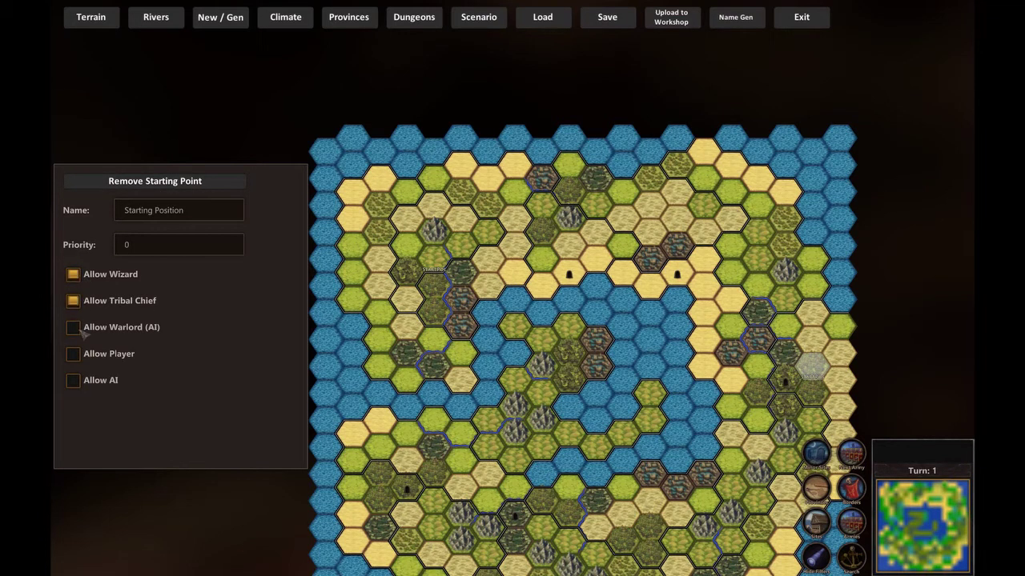
pyautogui.click(73, 327)
pyautogui.click(73, 354)
pyautogui.click(73, 380)
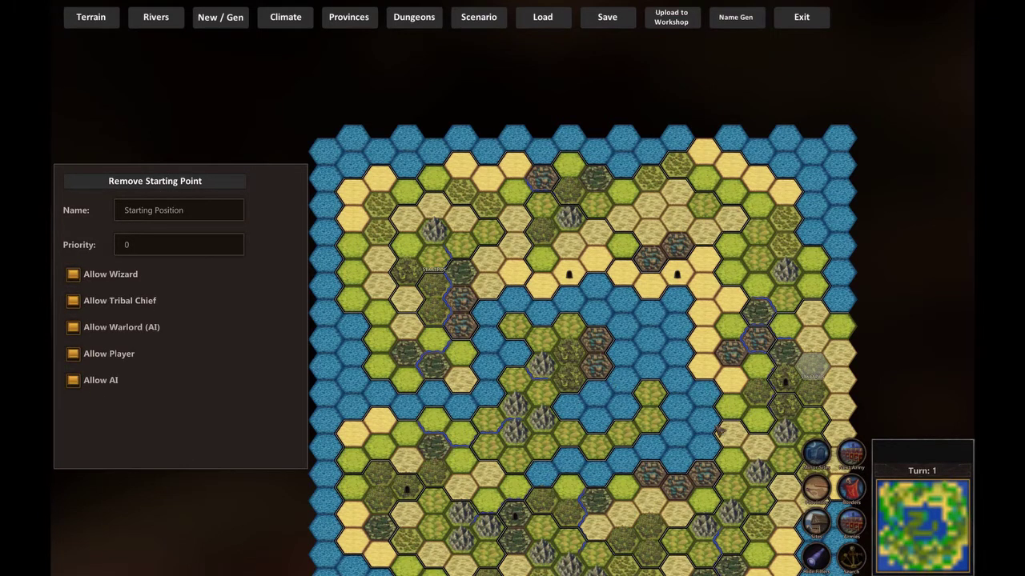
# Step: Add a starting point on the southern plains hex beside the river, east of the mountains and dungeon seed
pyautogui.moveTo(713, 453); pyautogui.dragTo(711, 407)
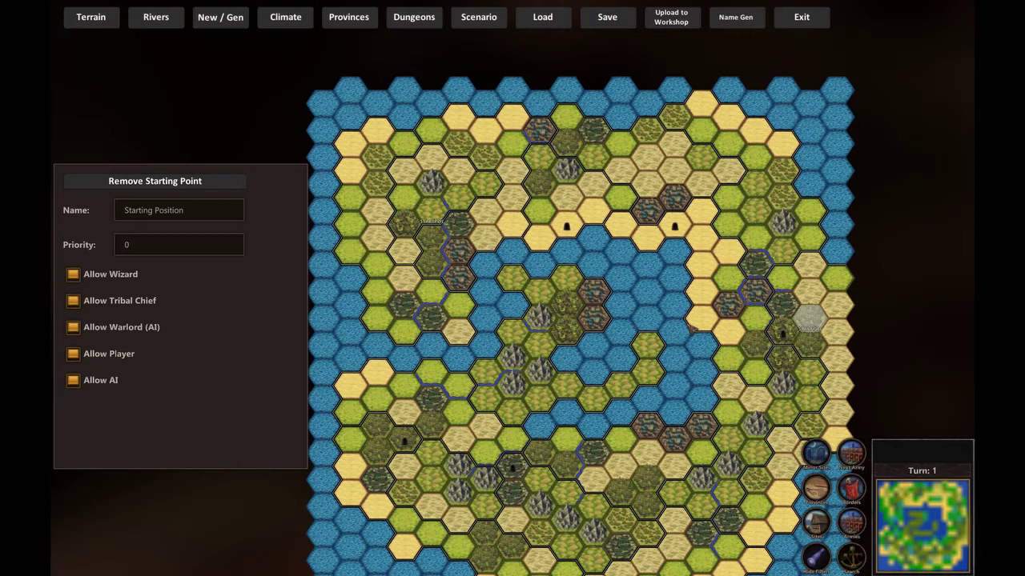
pyautogui.click(680, 230)
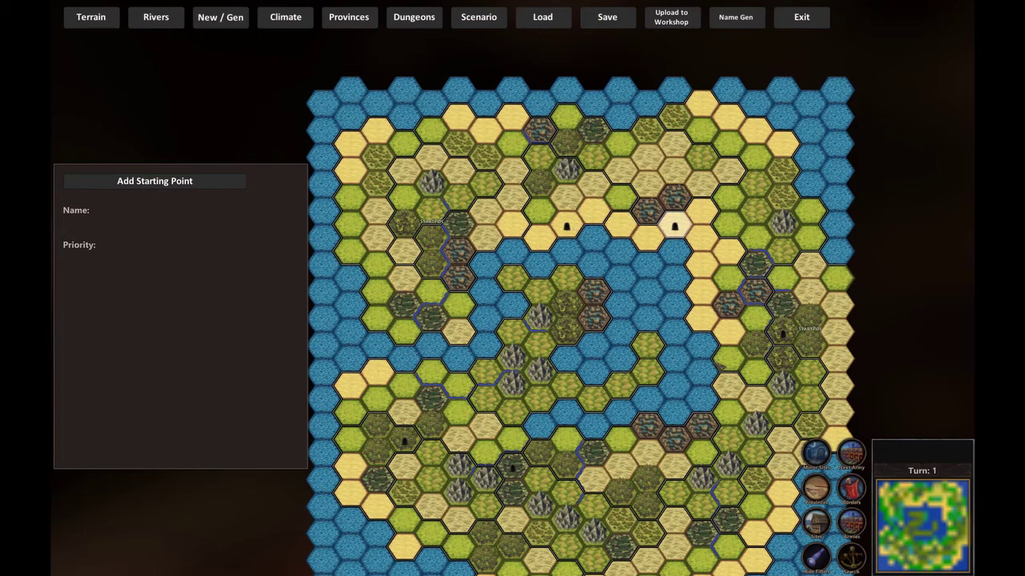
pyautogui.scroll(-5, 721, 367)
pyautogui.click(598, 370)
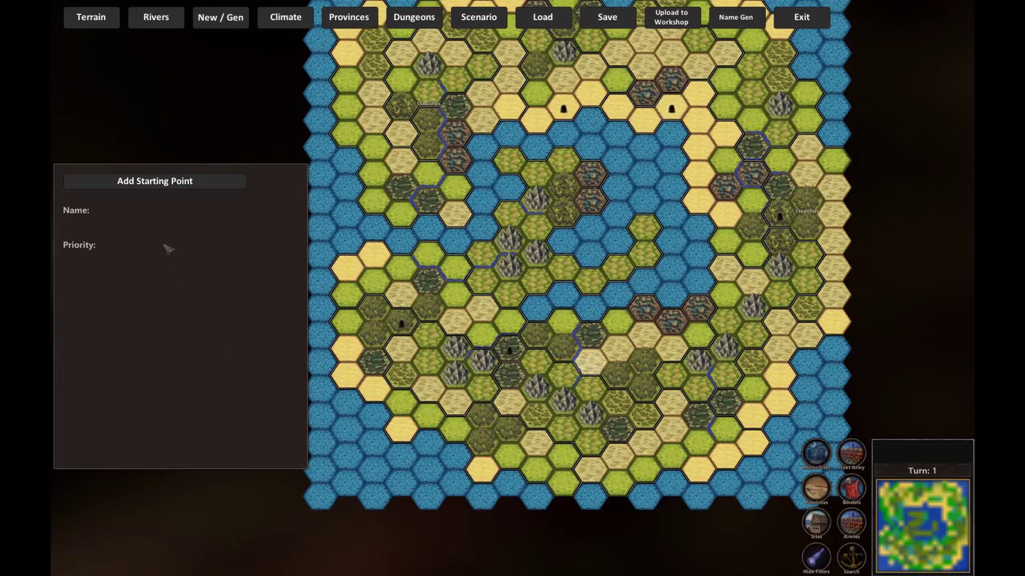
pyautogui.click(136, 182)
# Step: Allow wizard, tribal chief, warlord (AI), player and AI at the southern plains starting point
pyautogui.click(74, 275)
pyautogui.click(73, 301)
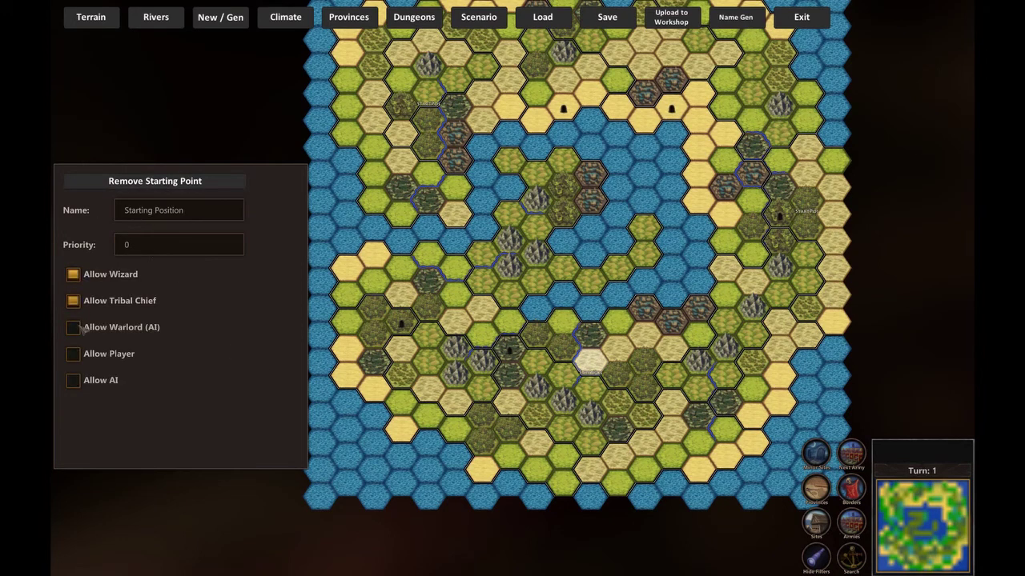
pyautogui.click(74, 328)
pyautogui.click(73, 354)
pyautogui.click(74, 381)
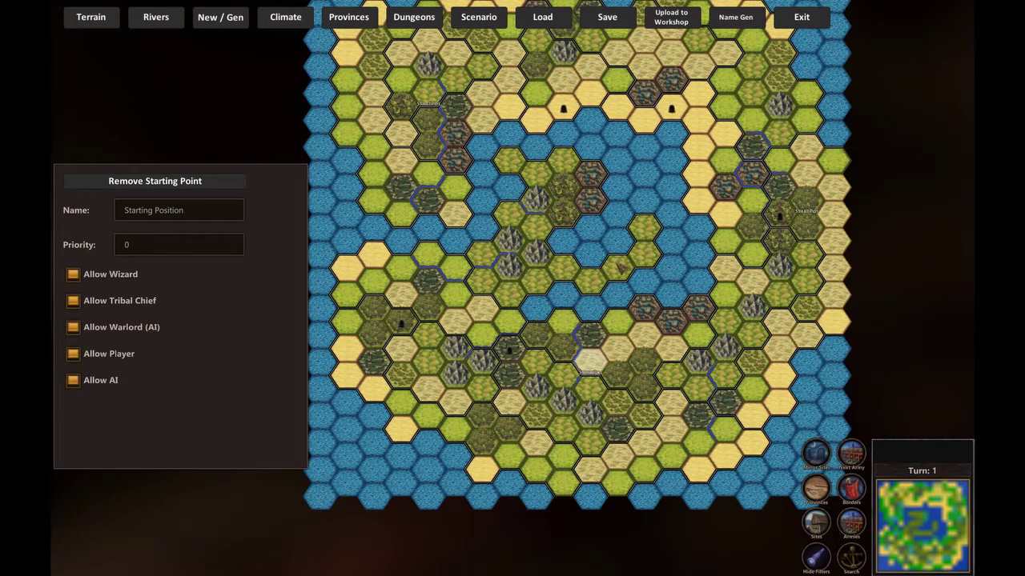
# Step: Save the scenario as For Youtube
pyautogui.scroll(4, 623, 269)
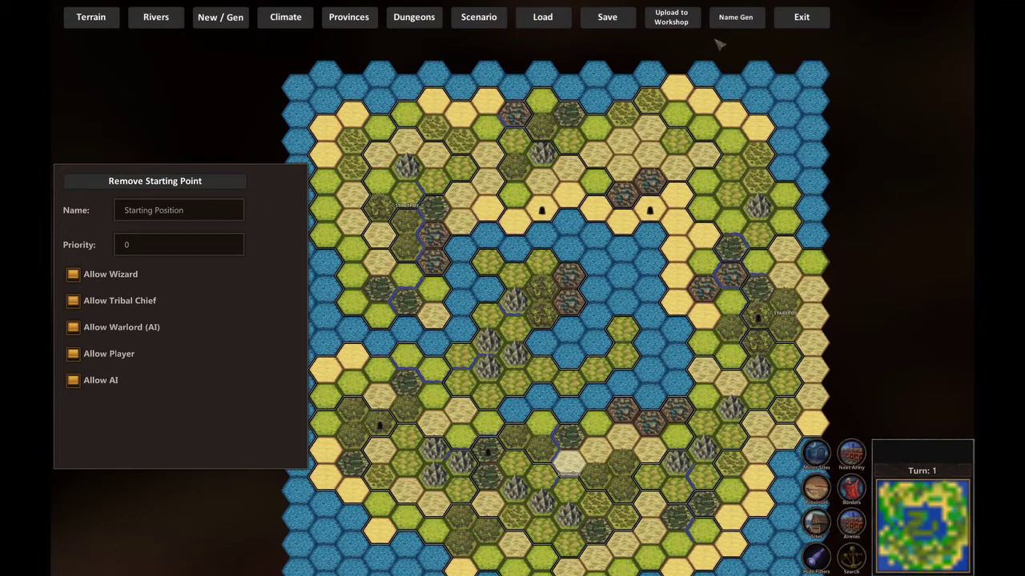
pyautogui.click(608, 17)
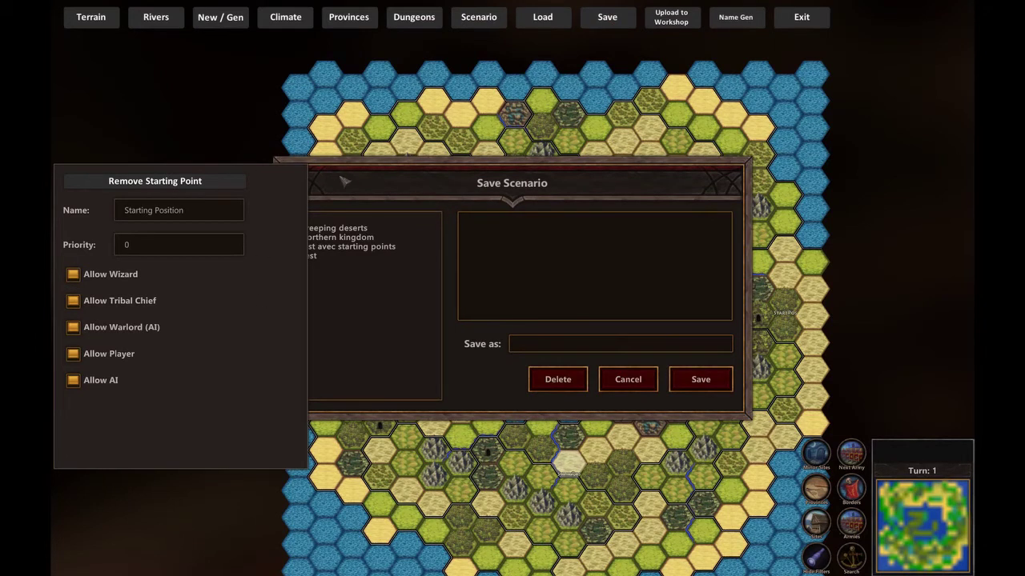
pyautogui.moveTo(344, 182); pyautogui.dragTo(440, 188)
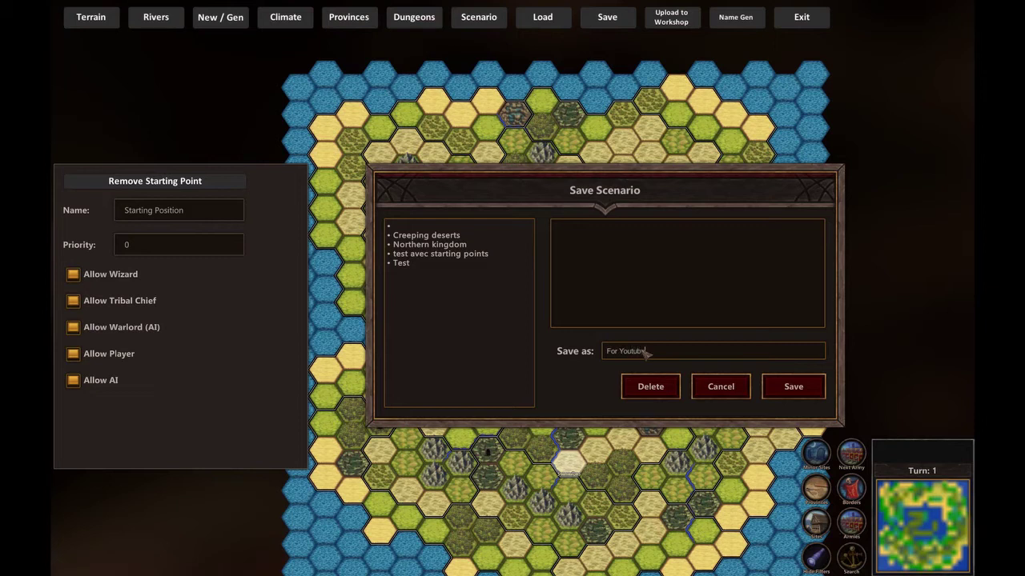
pyautogui.click(795, 387)
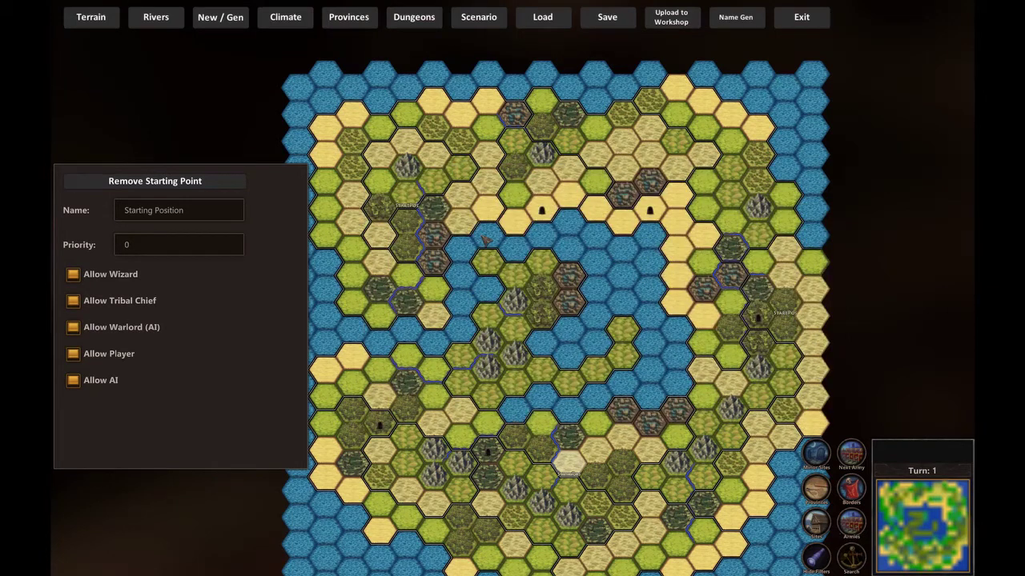
# Step: Open the Workshop upload options, then review the hidden-item display setting and the Northern kingdom files in the game's folder in File Explorer
pyautogui.click(681, 22)
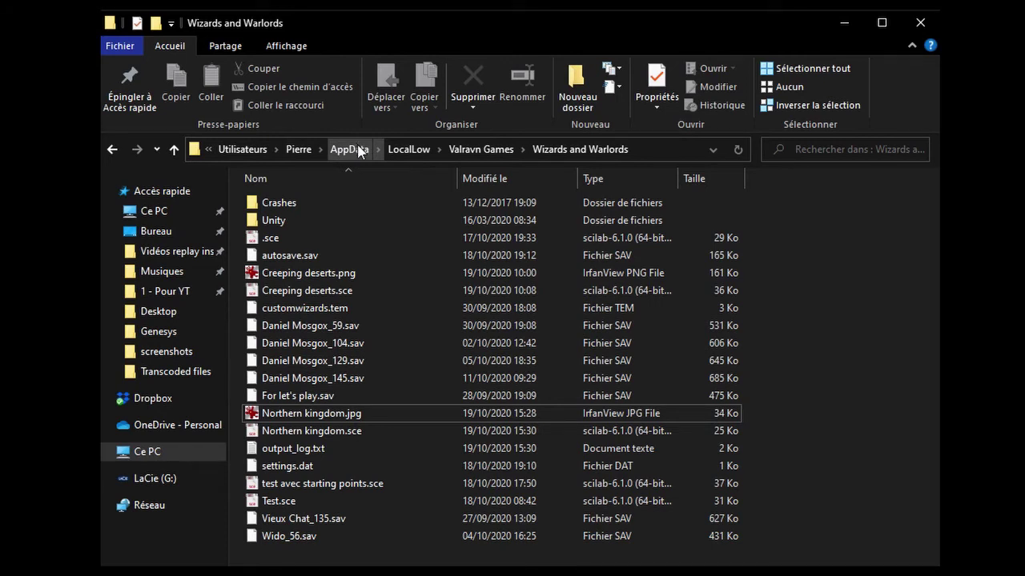
pyautogui.click(288, 48)
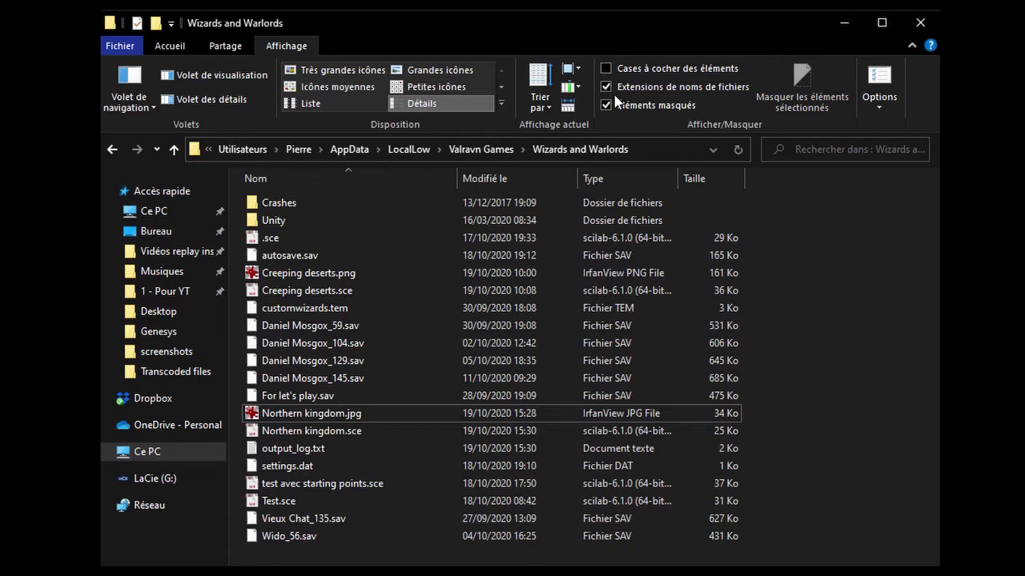
pyautogui.click(170, 46)
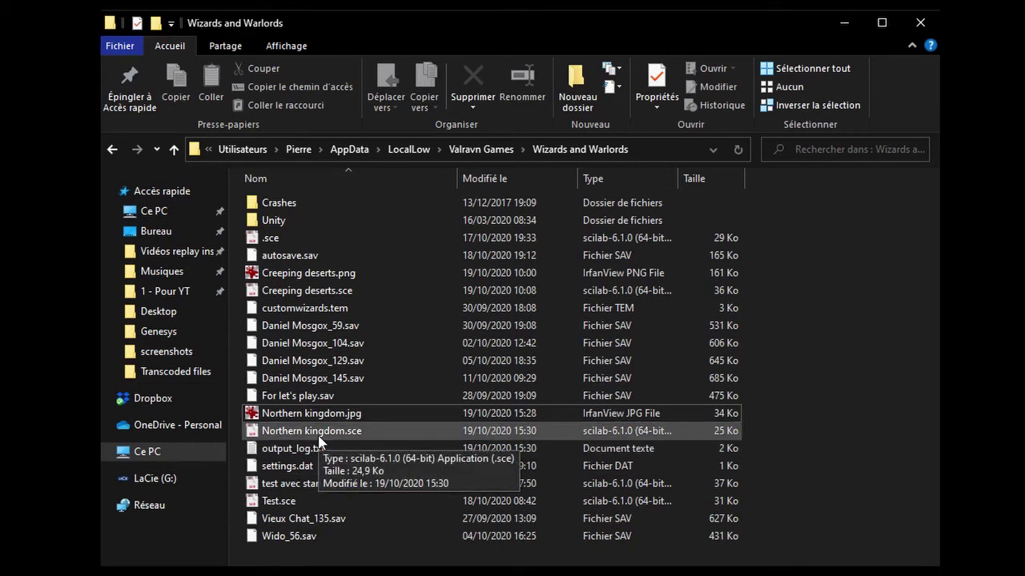
pyautogui.moveTo(380, 411)
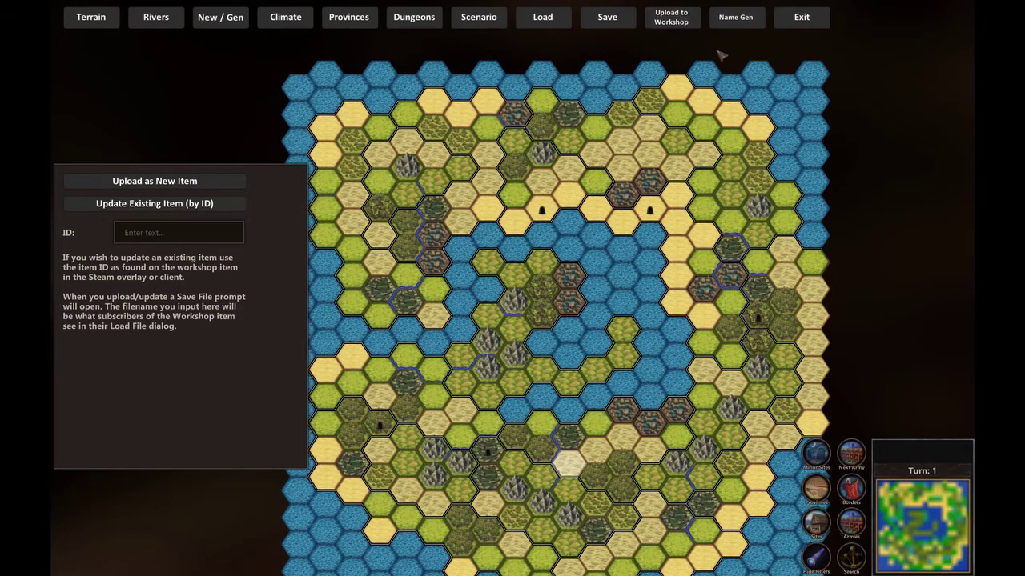
# Step: Set the name generator's language to Greek and its type to Toponym (region)
pyautogui.click(742, 23)
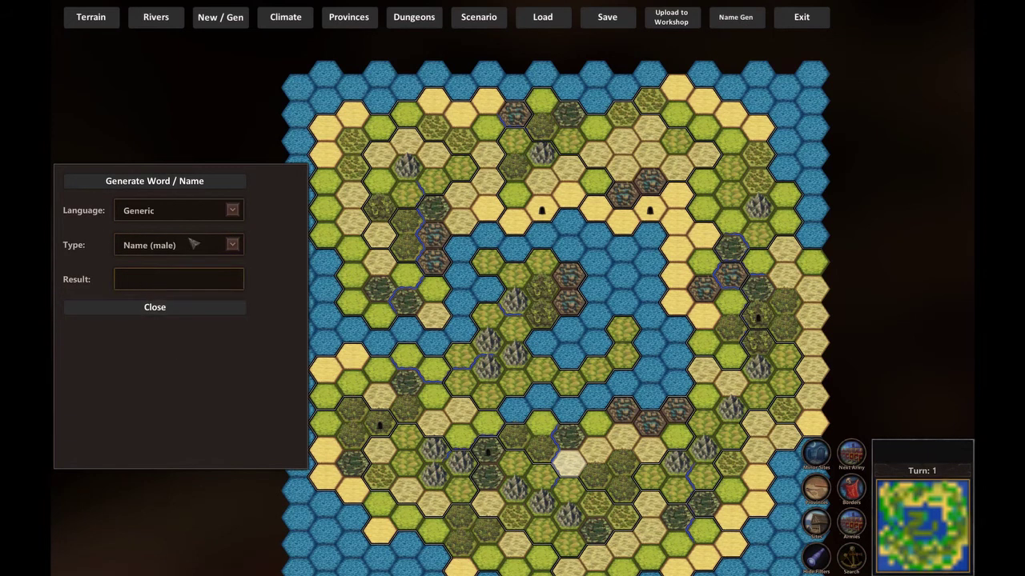
pyautogui.click(221, 211)
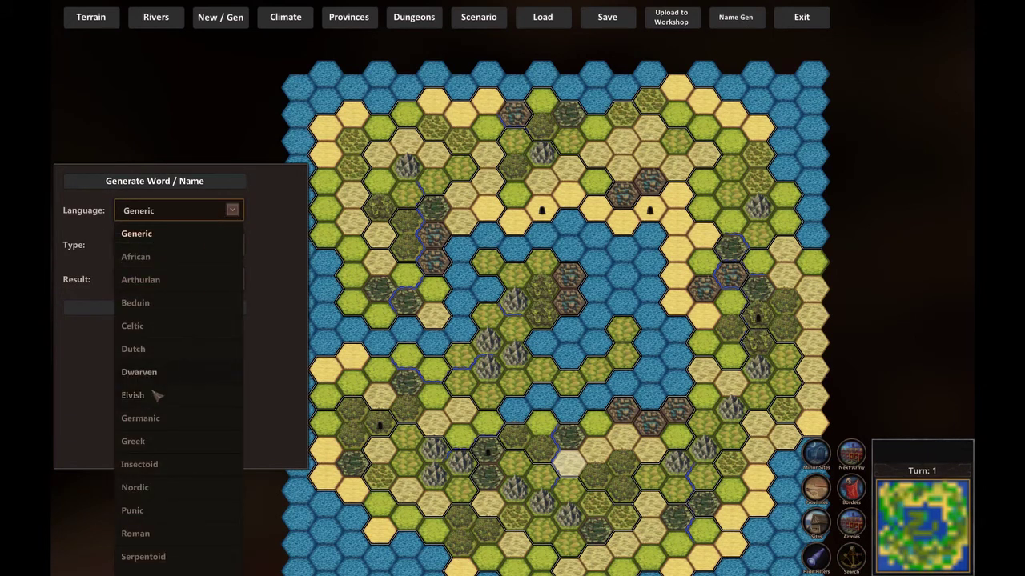
pyautogui.click(156, 443)
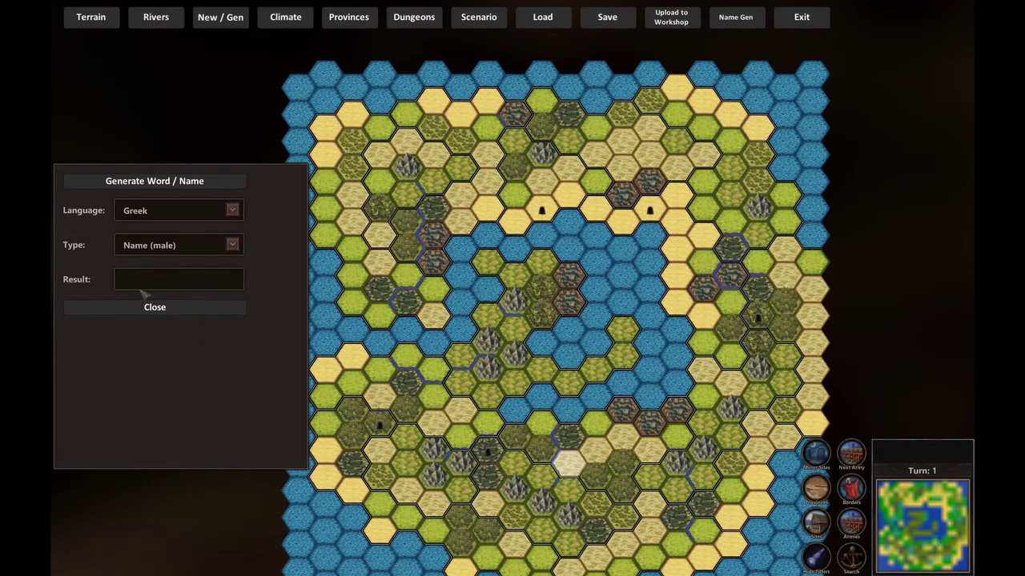
pyautogui.click(210, 248)
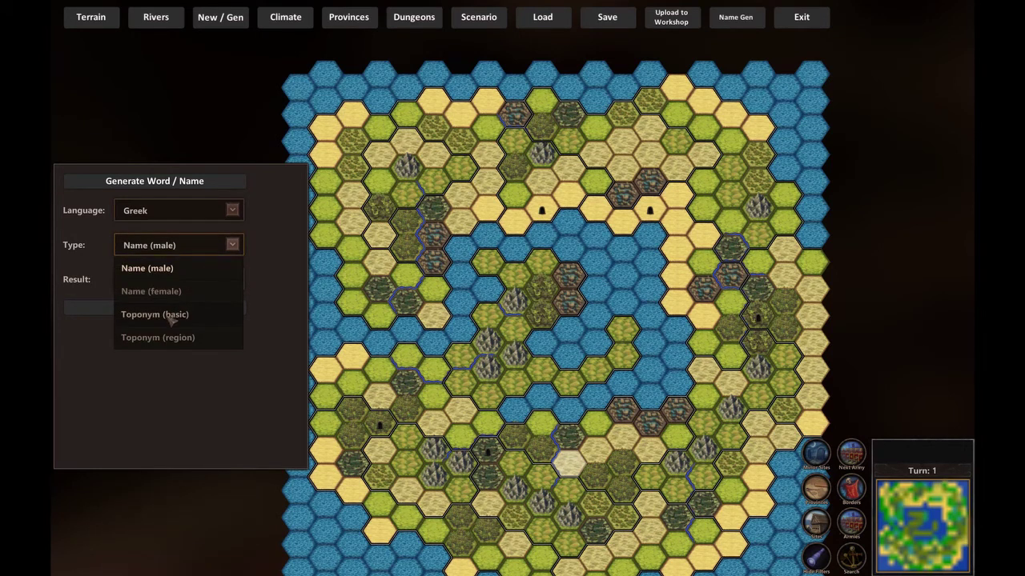
pyautogui.click(164, 339)
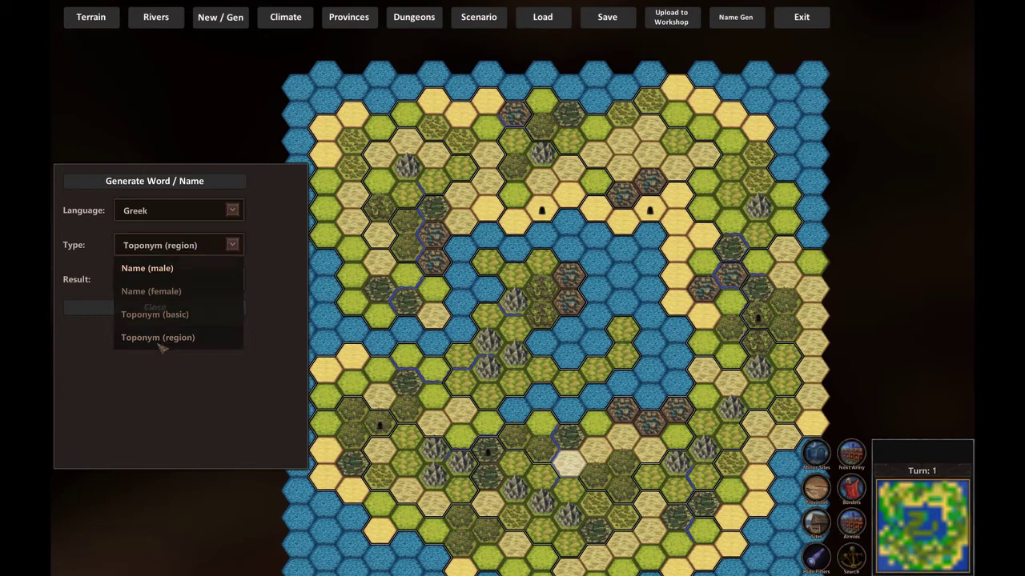
# Step: Generate several Greek region names in succession and select the text of the last result
pyautogui.click(168, 184)
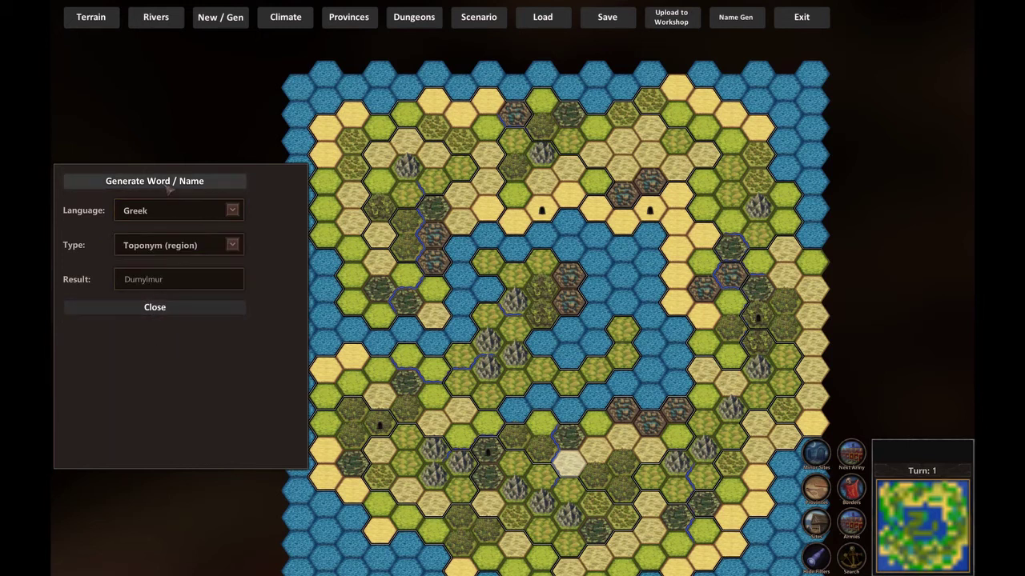
pyautogui.click(168, 181)
pyautogui.click(167, 180)
pyautogui.click(167, 181)
pyautogui.click(167, 181)
pyautogui.click(150, 286)
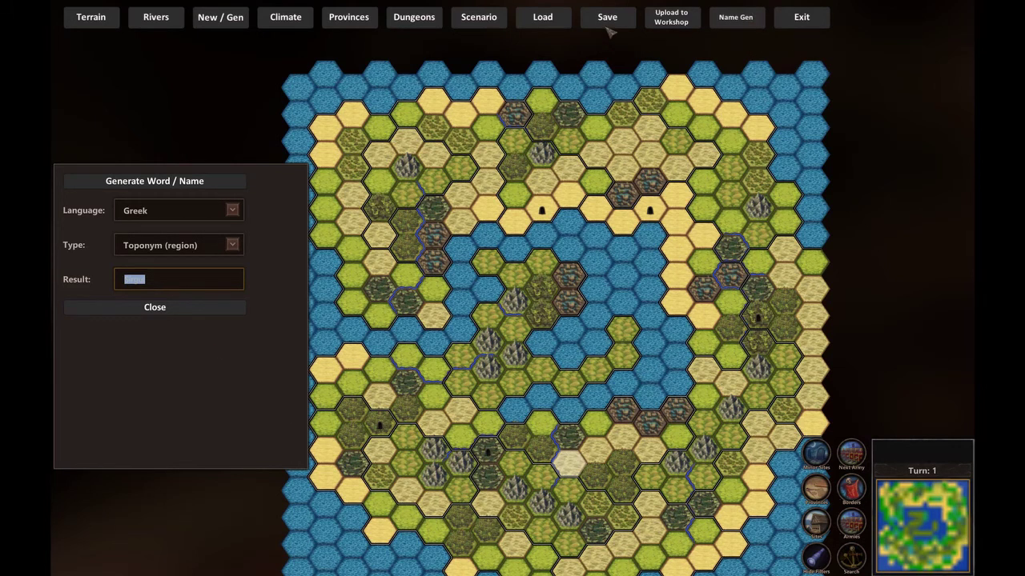
# Step: Exit the map editor and set up a new game with For Youtube as the custom map
pyautogui.click(802, 17)
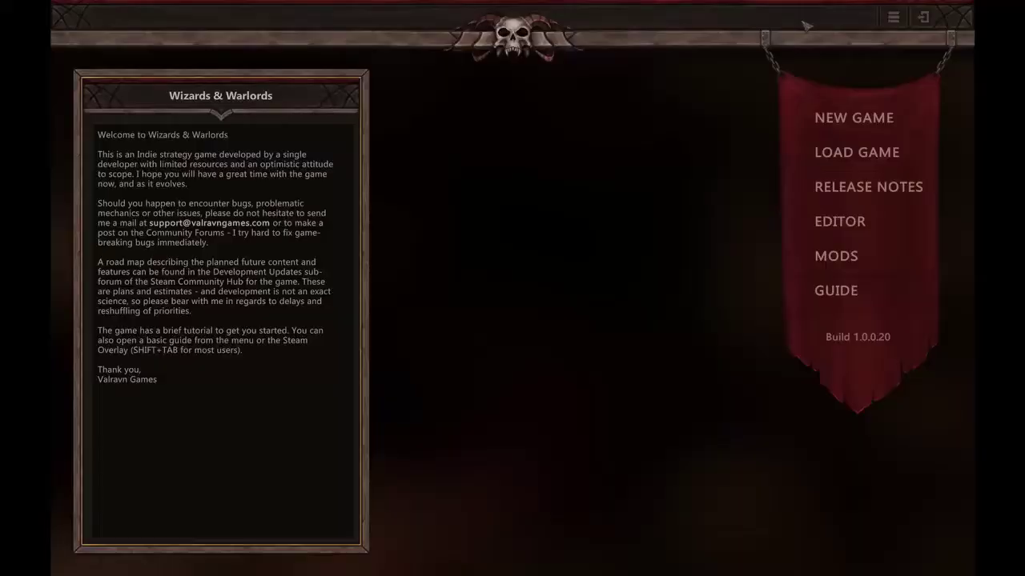
pyautogui.click(850, 120)
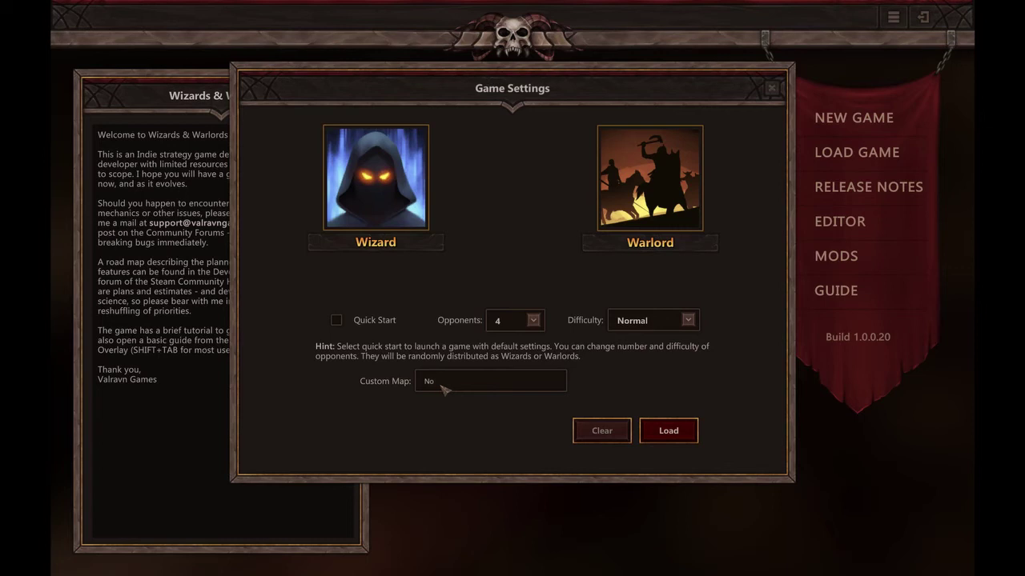
pyautogui.click(675, 438)
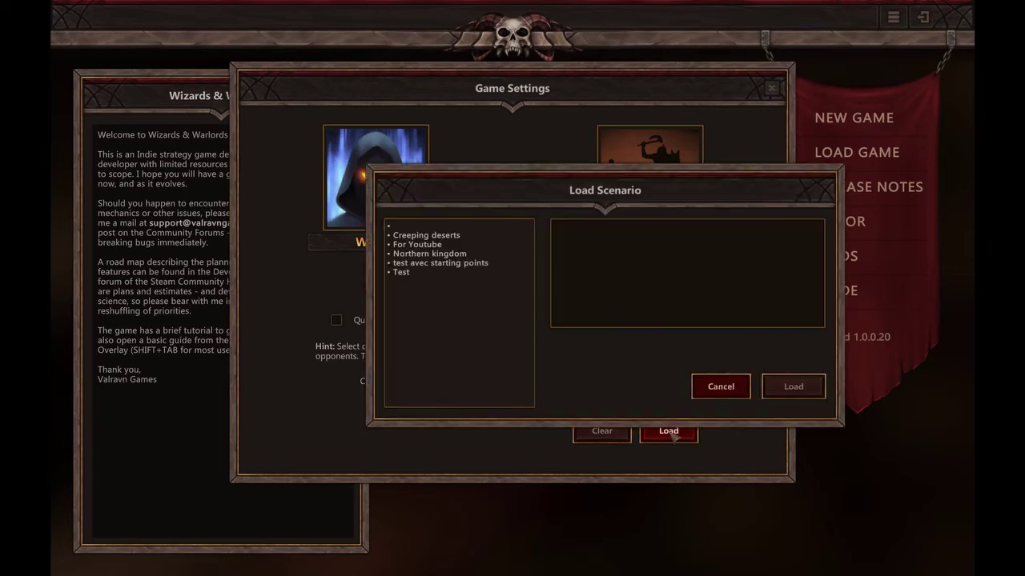
pyautogui.click(420, 244)
pyautogui.click(795, 387)
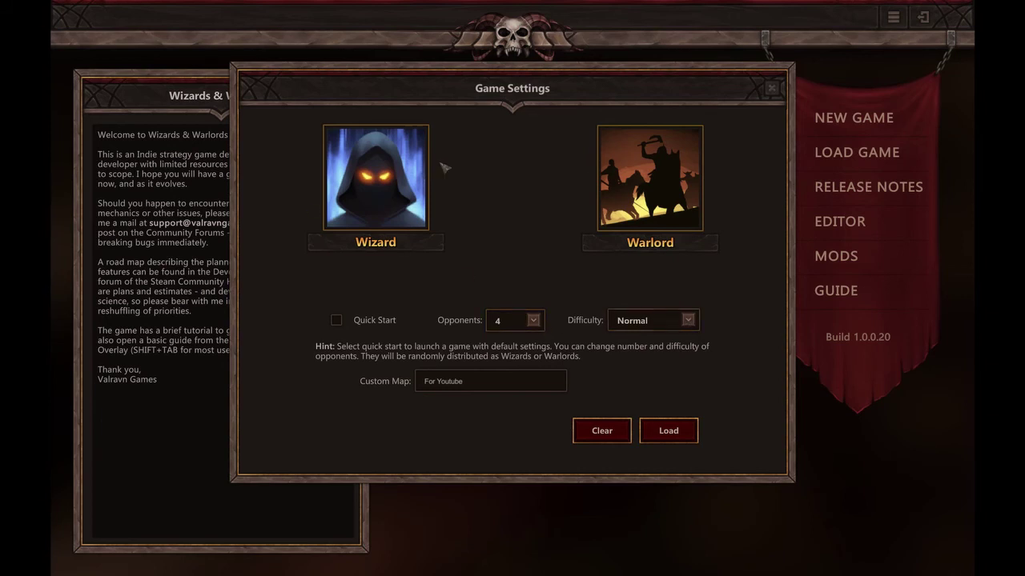
# Step: Start the game as the Faëtiens wizard, accepting the proposed world settings and the gold emblem
pyautogui.click(405, 180)
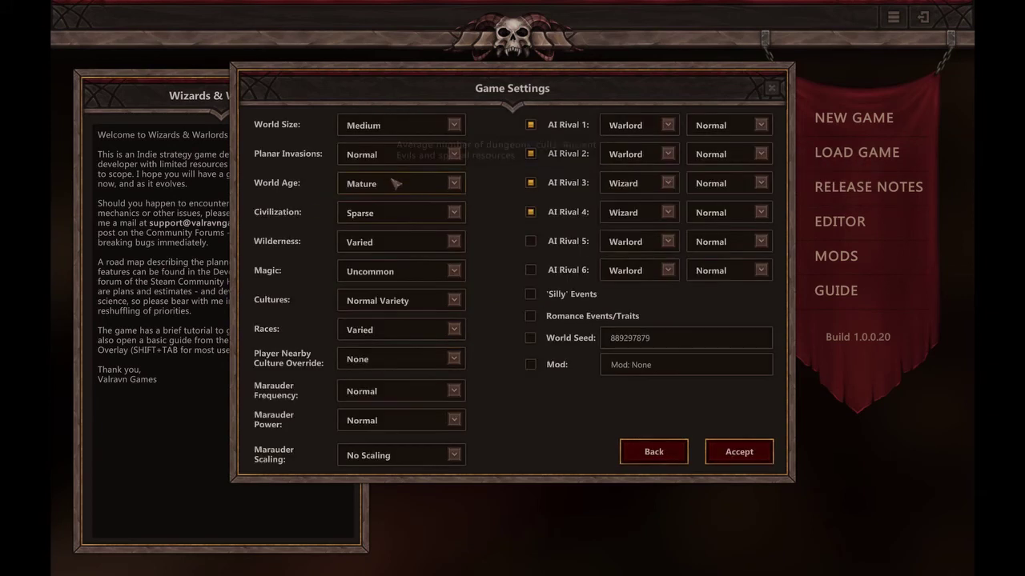
pyautogui.click(734, 462)
pyautogui.click(278, 288)
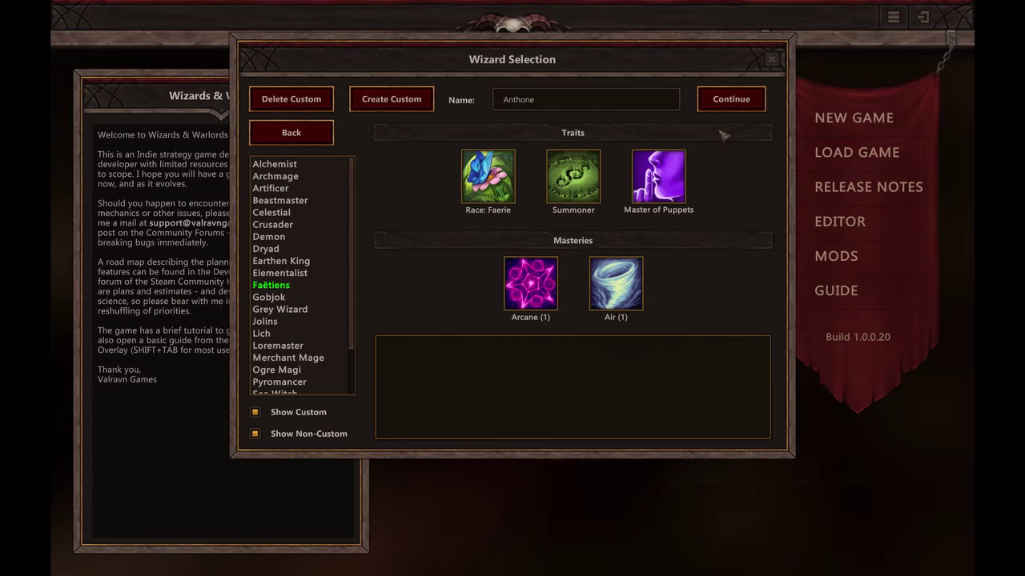
pyautogui.click(741, 105)
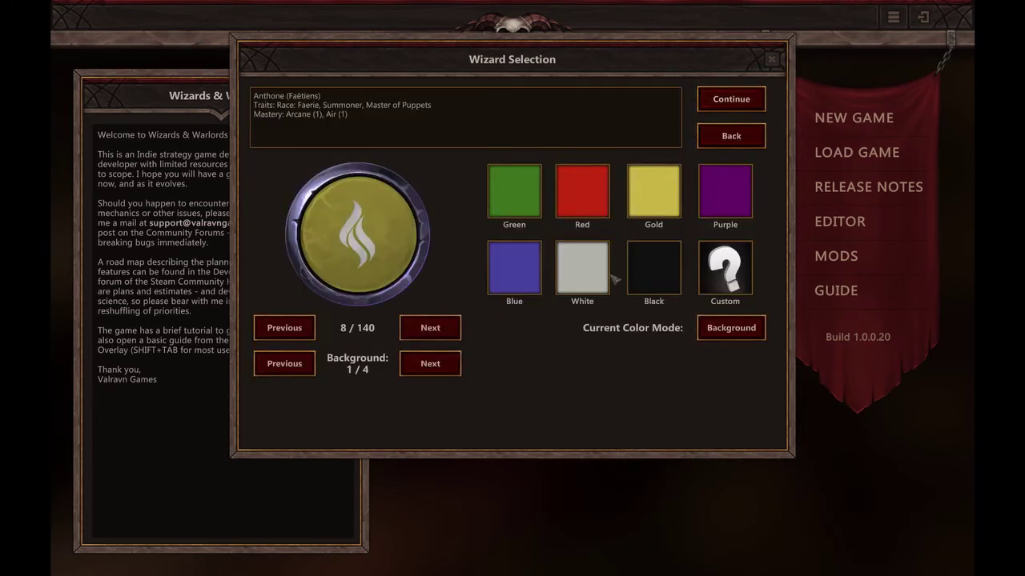
pyautogui.click(732, 100)
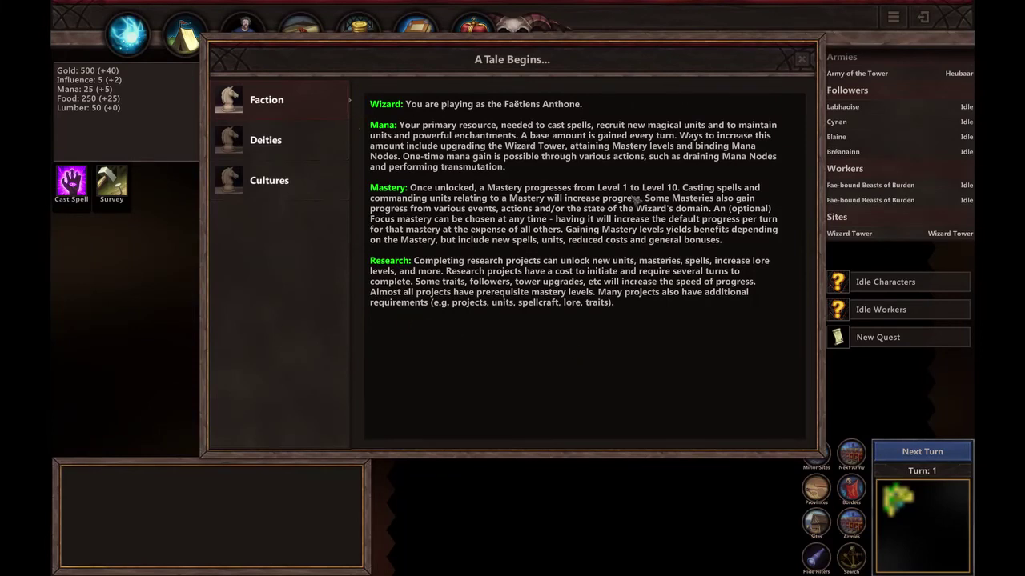
# Step: Dismiss the opening tale and examine the explored area and province names around the Wizard Tower
pyautogui.click(802, 59)
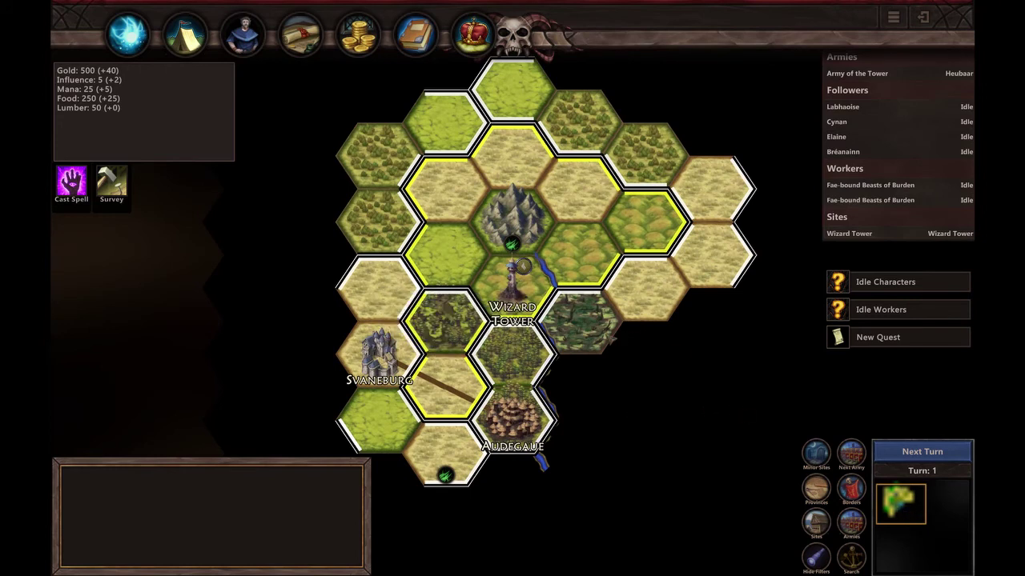
pyautogui.scroll(-2, 638, 364)
pyautogui.scroll(-1, 638, 364)
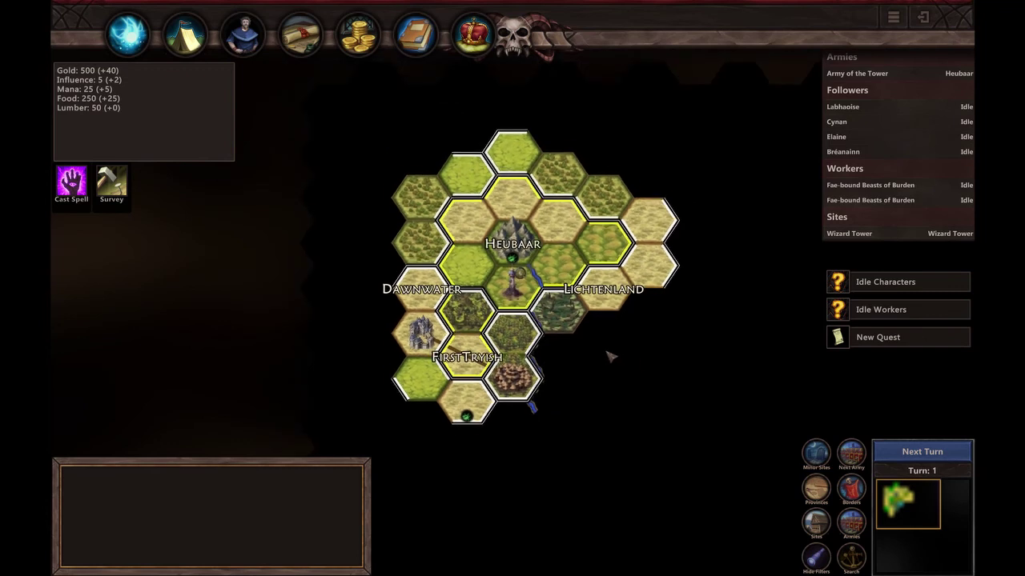